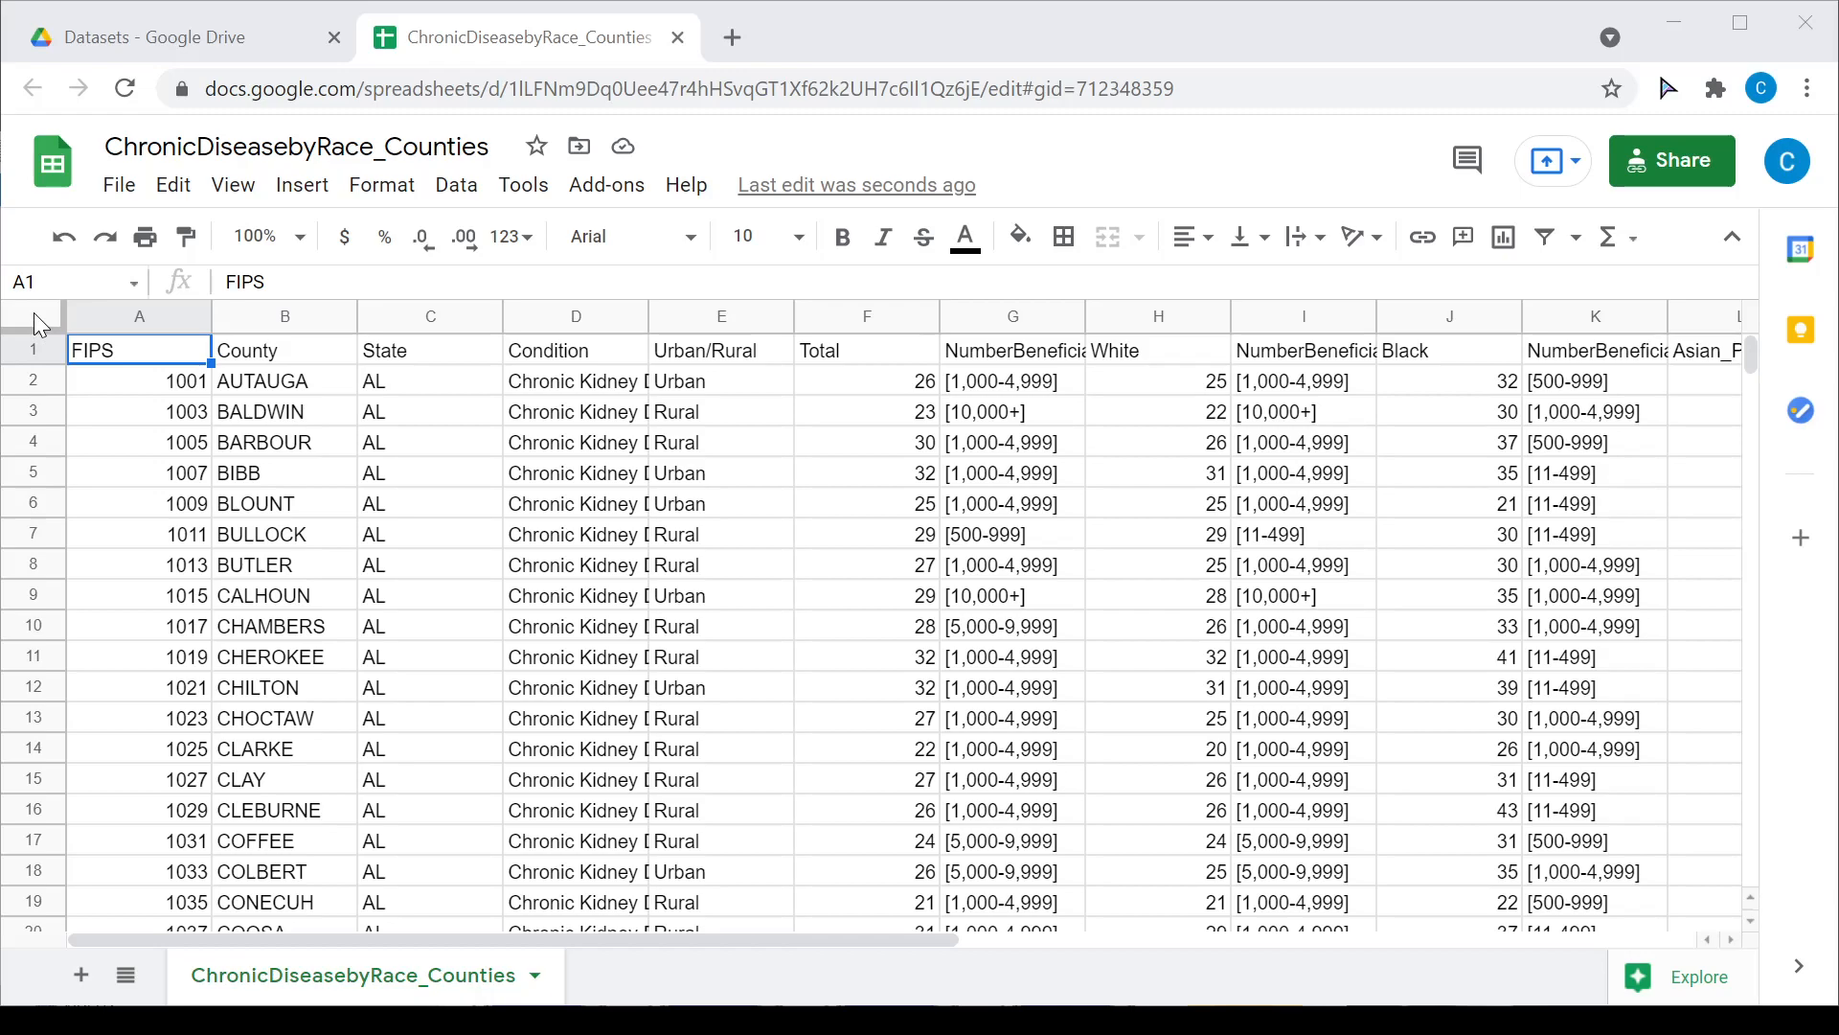
Step: Define a named range called ChronicDiseases covering the entire ChronicDiseasebyRace_Counties sheet
left_click(35, 314)
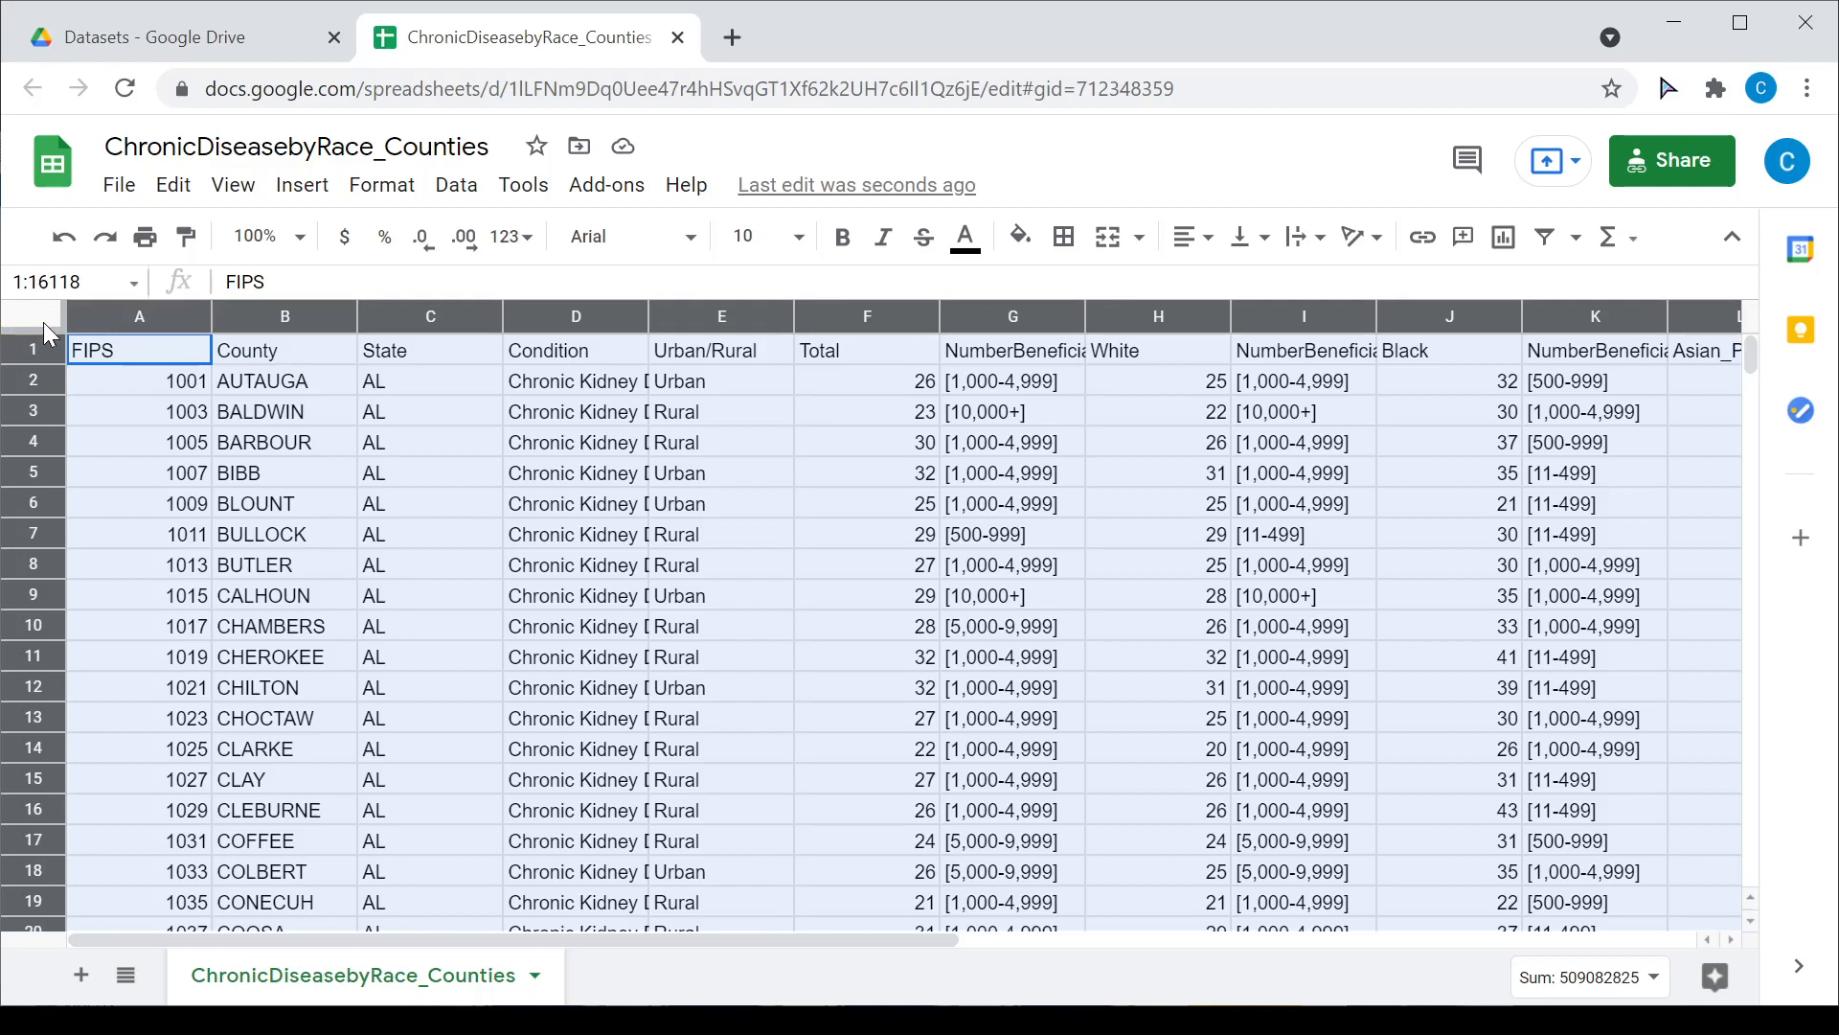
left_click(457, 185)
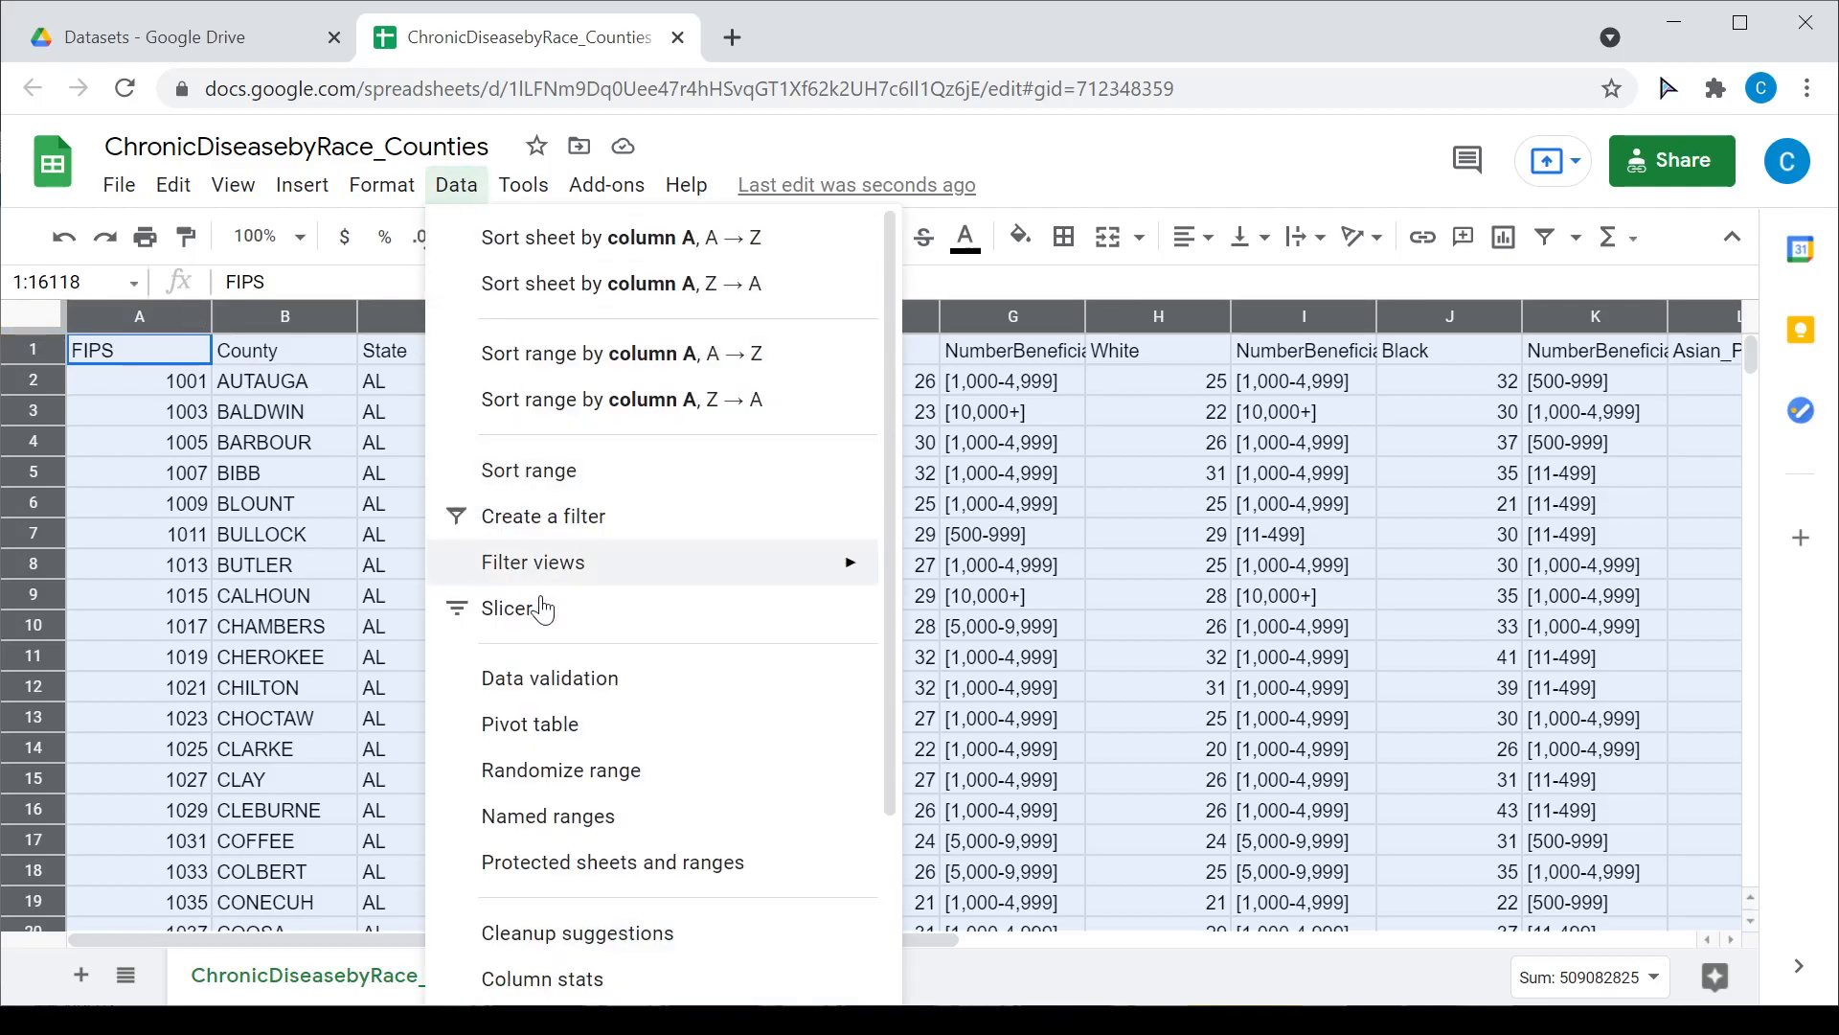
left_click(609, 830)
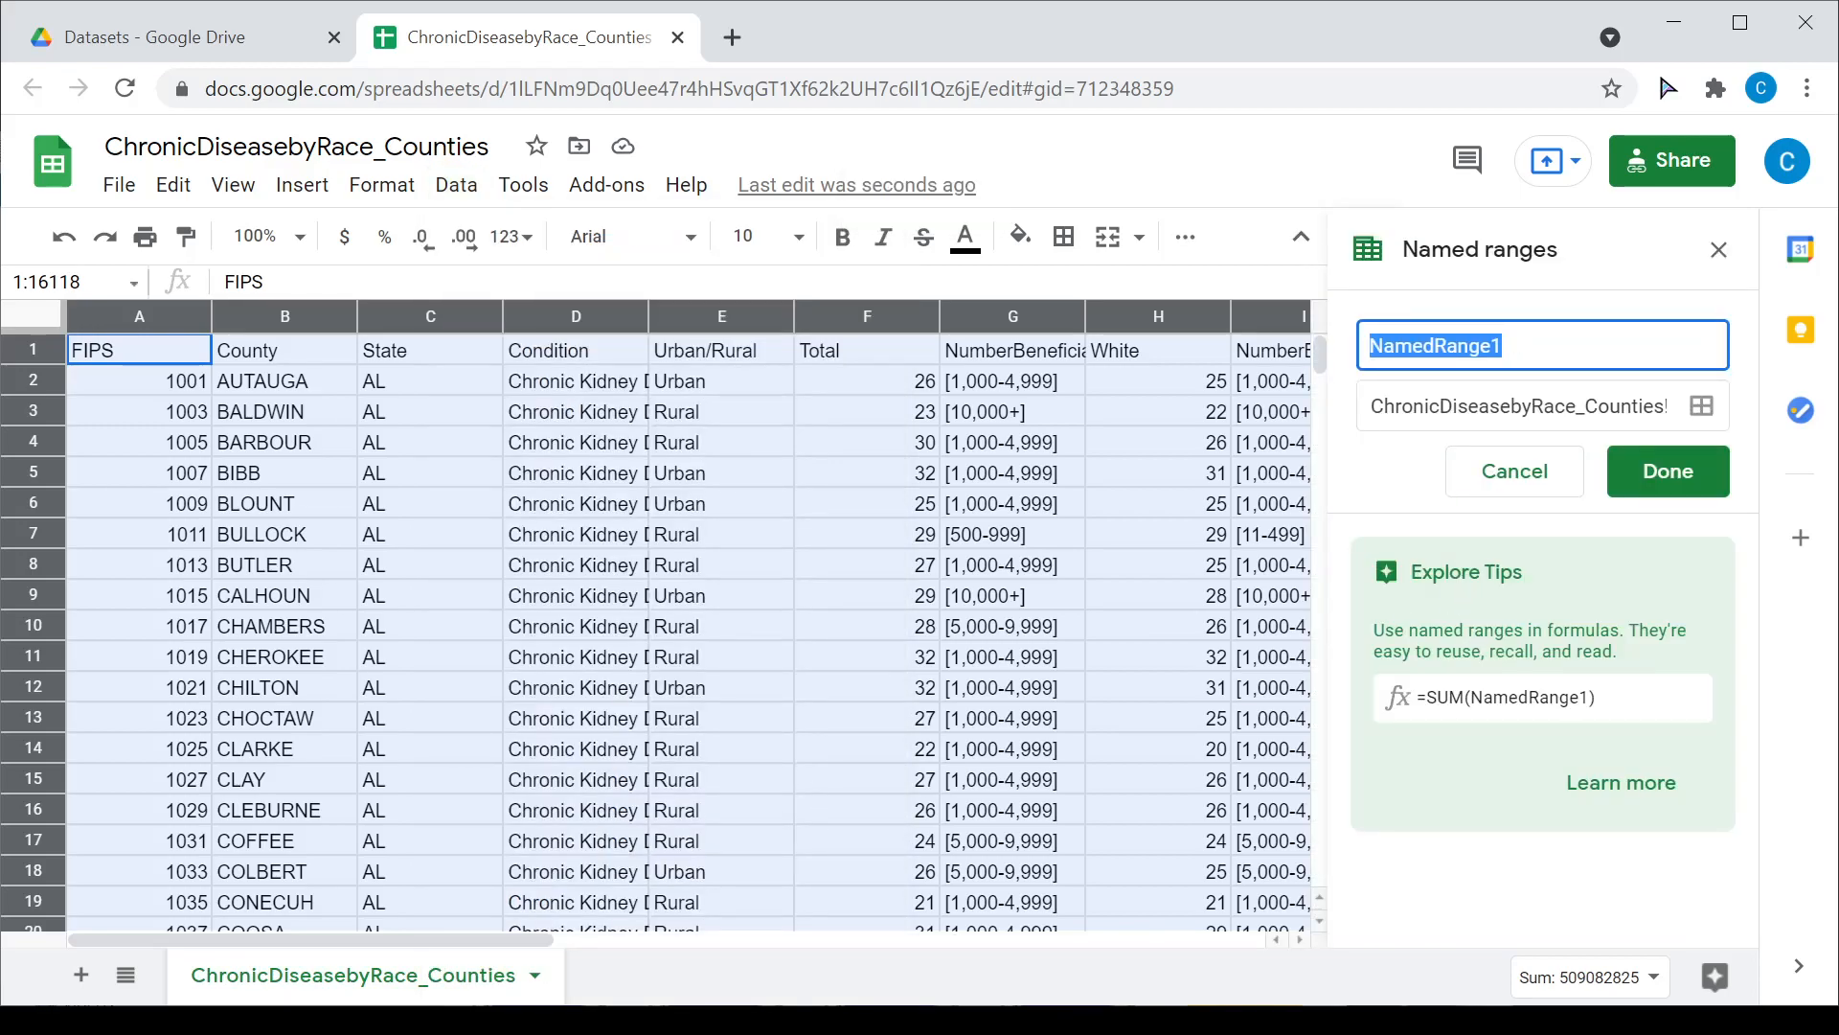
key("BackSpace")
type("ChronicDiseases")
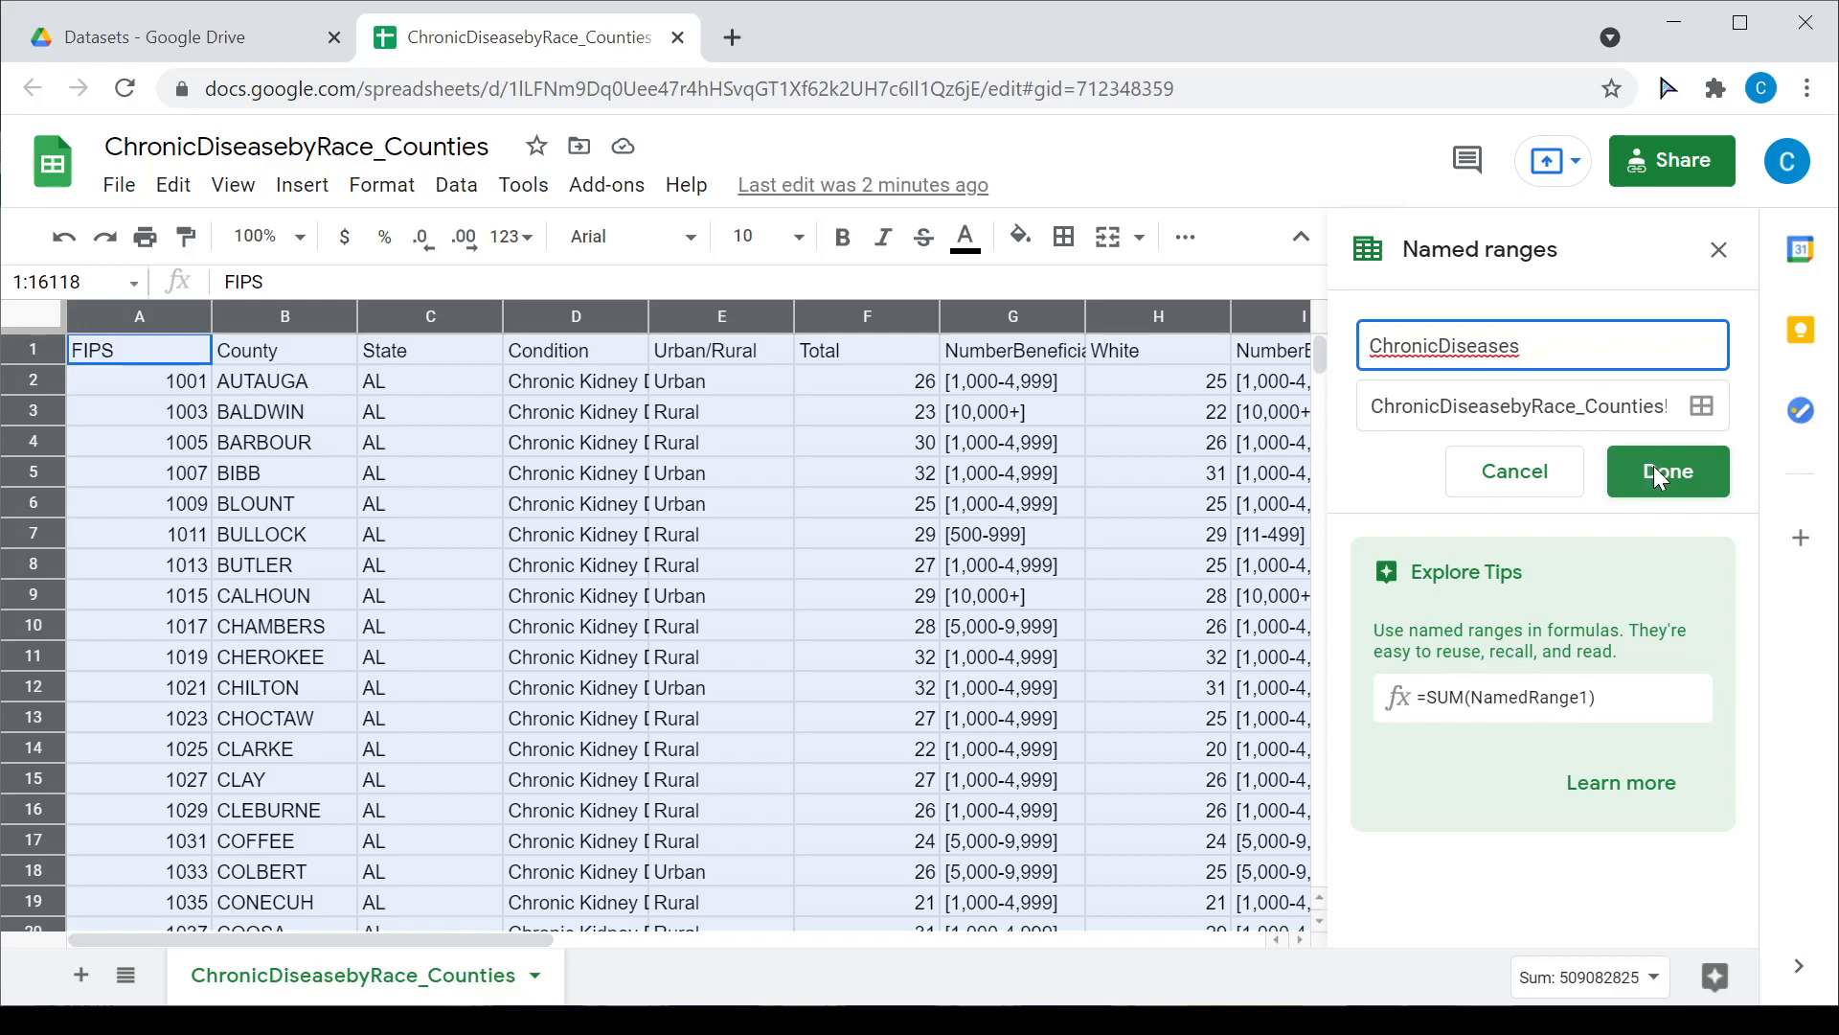
left_click(1660, 478)
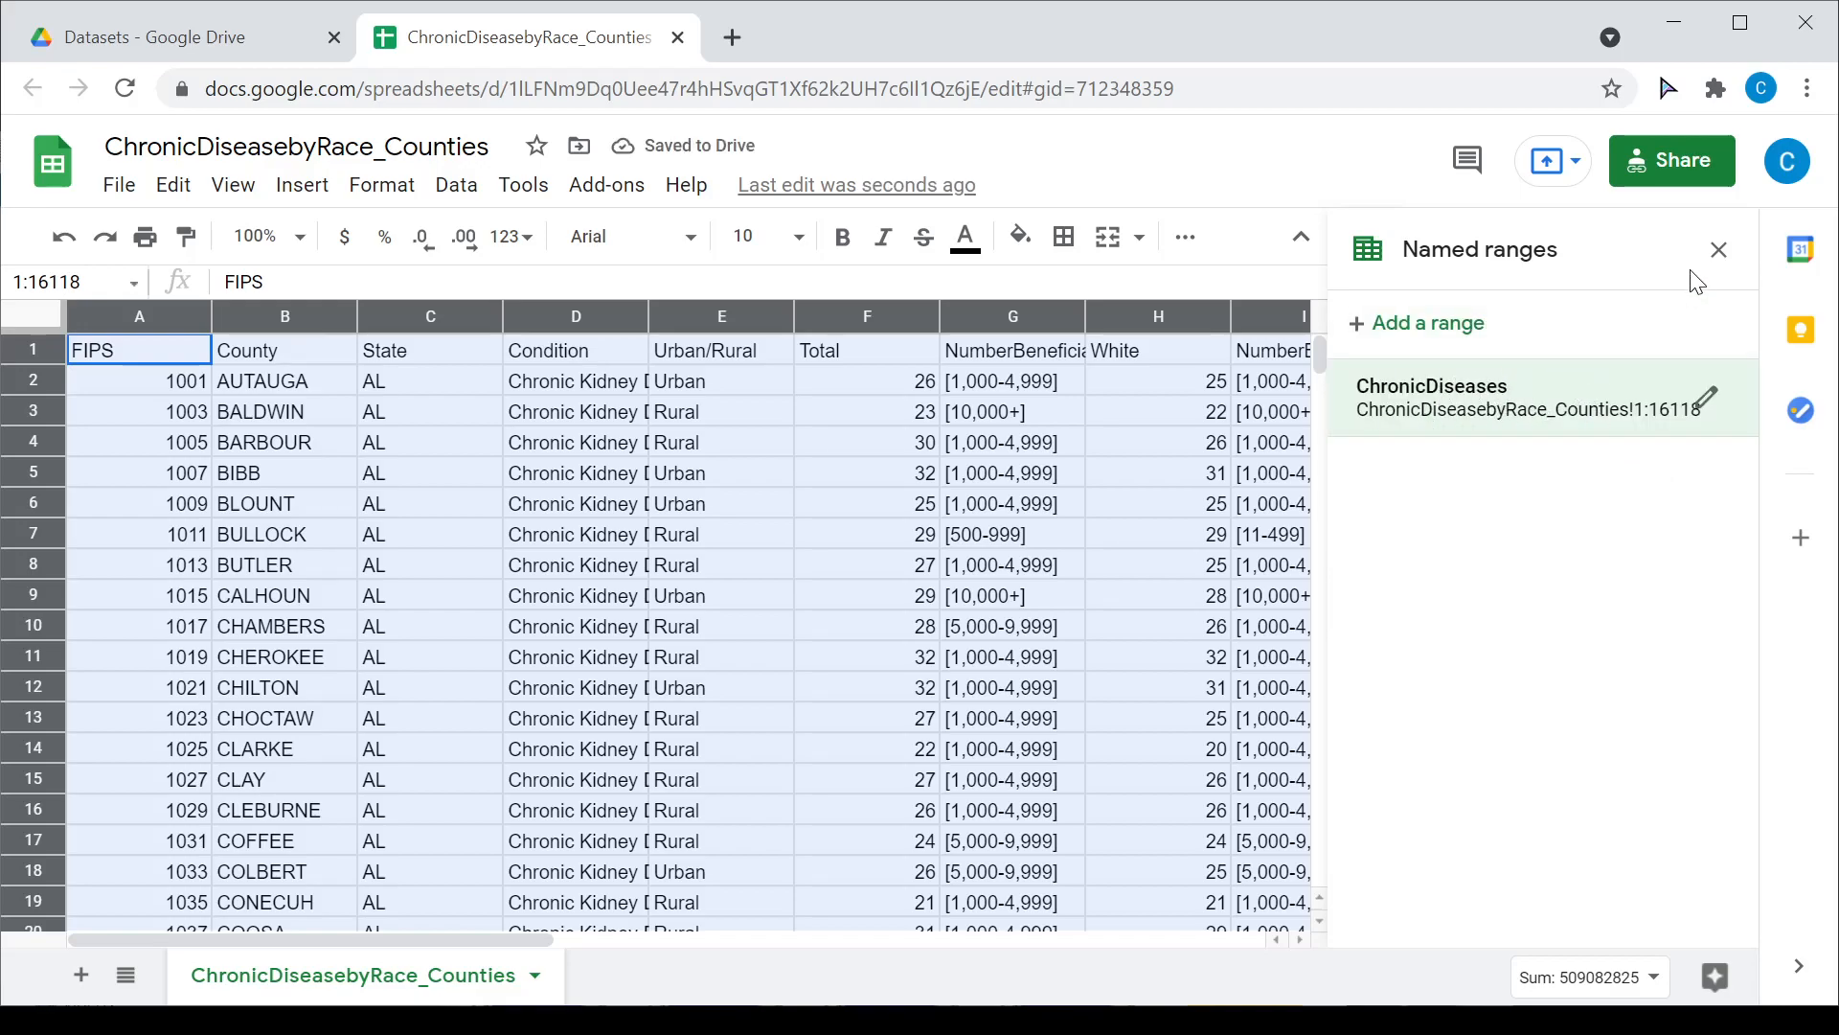
left_click(1722, 259)
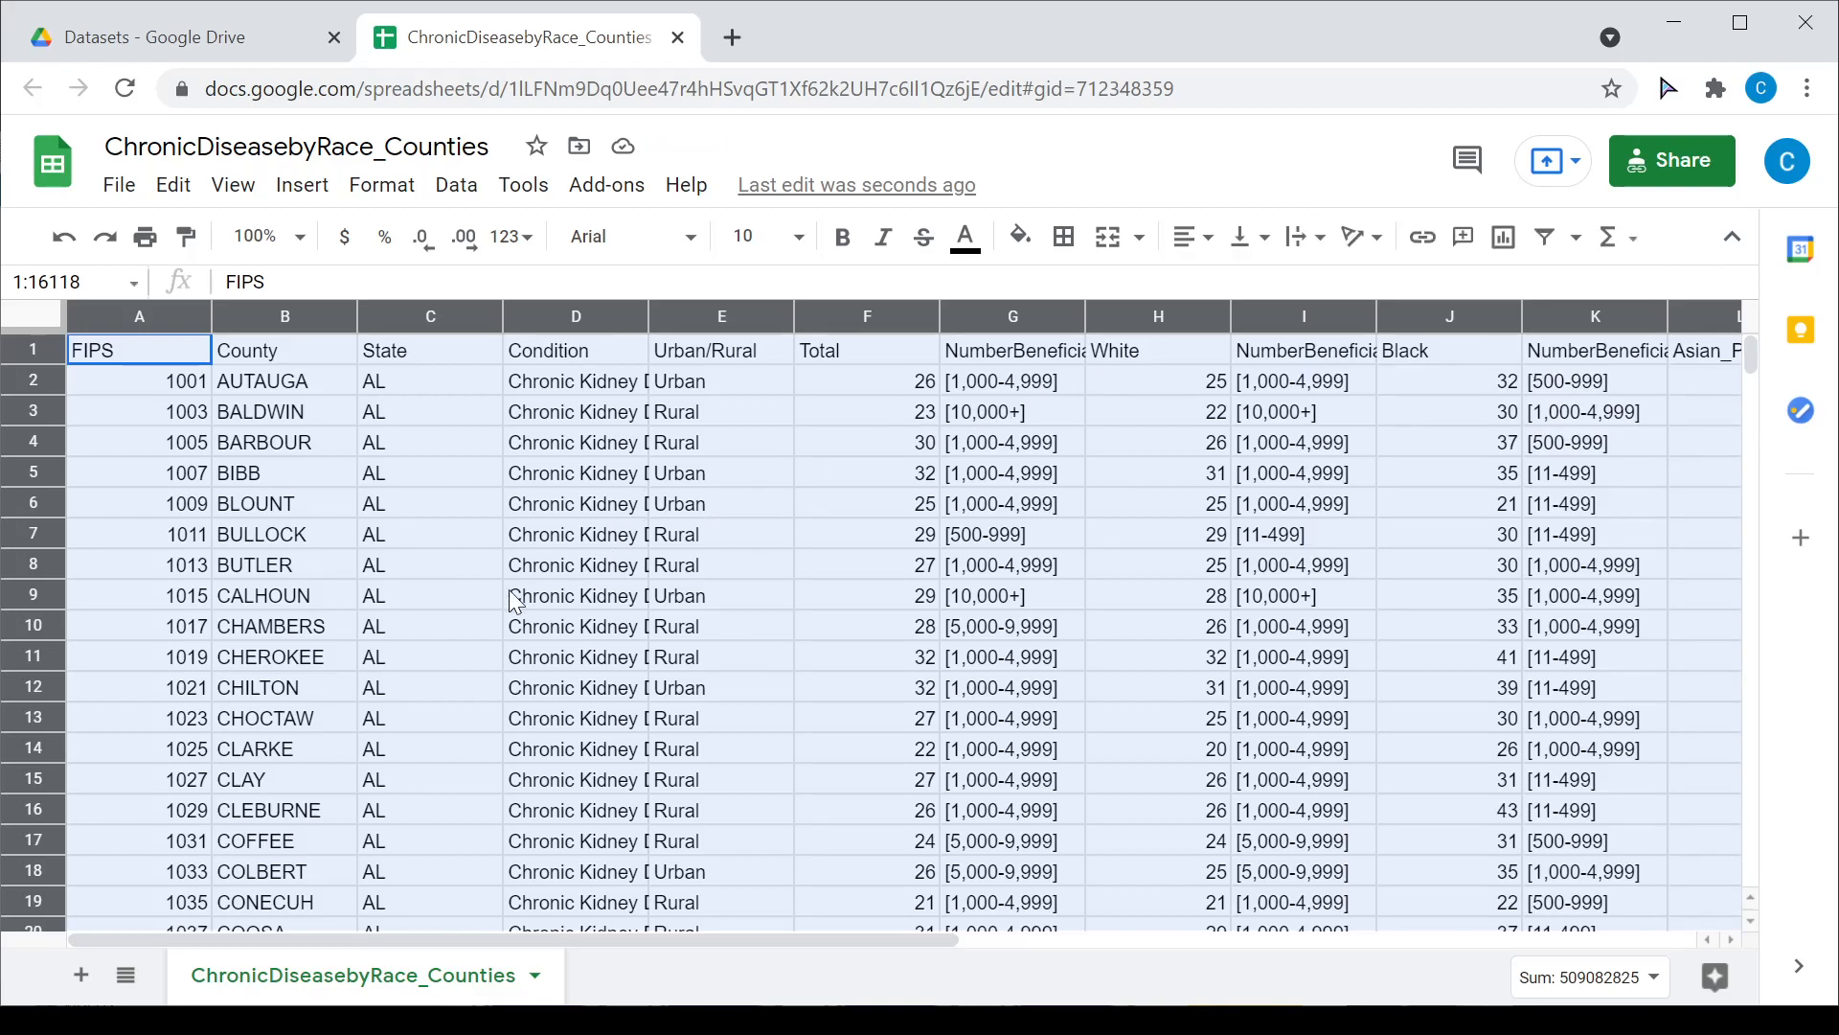
Step: Add a new blank sheet and set its zoom to 200%
left_click(82, 982)
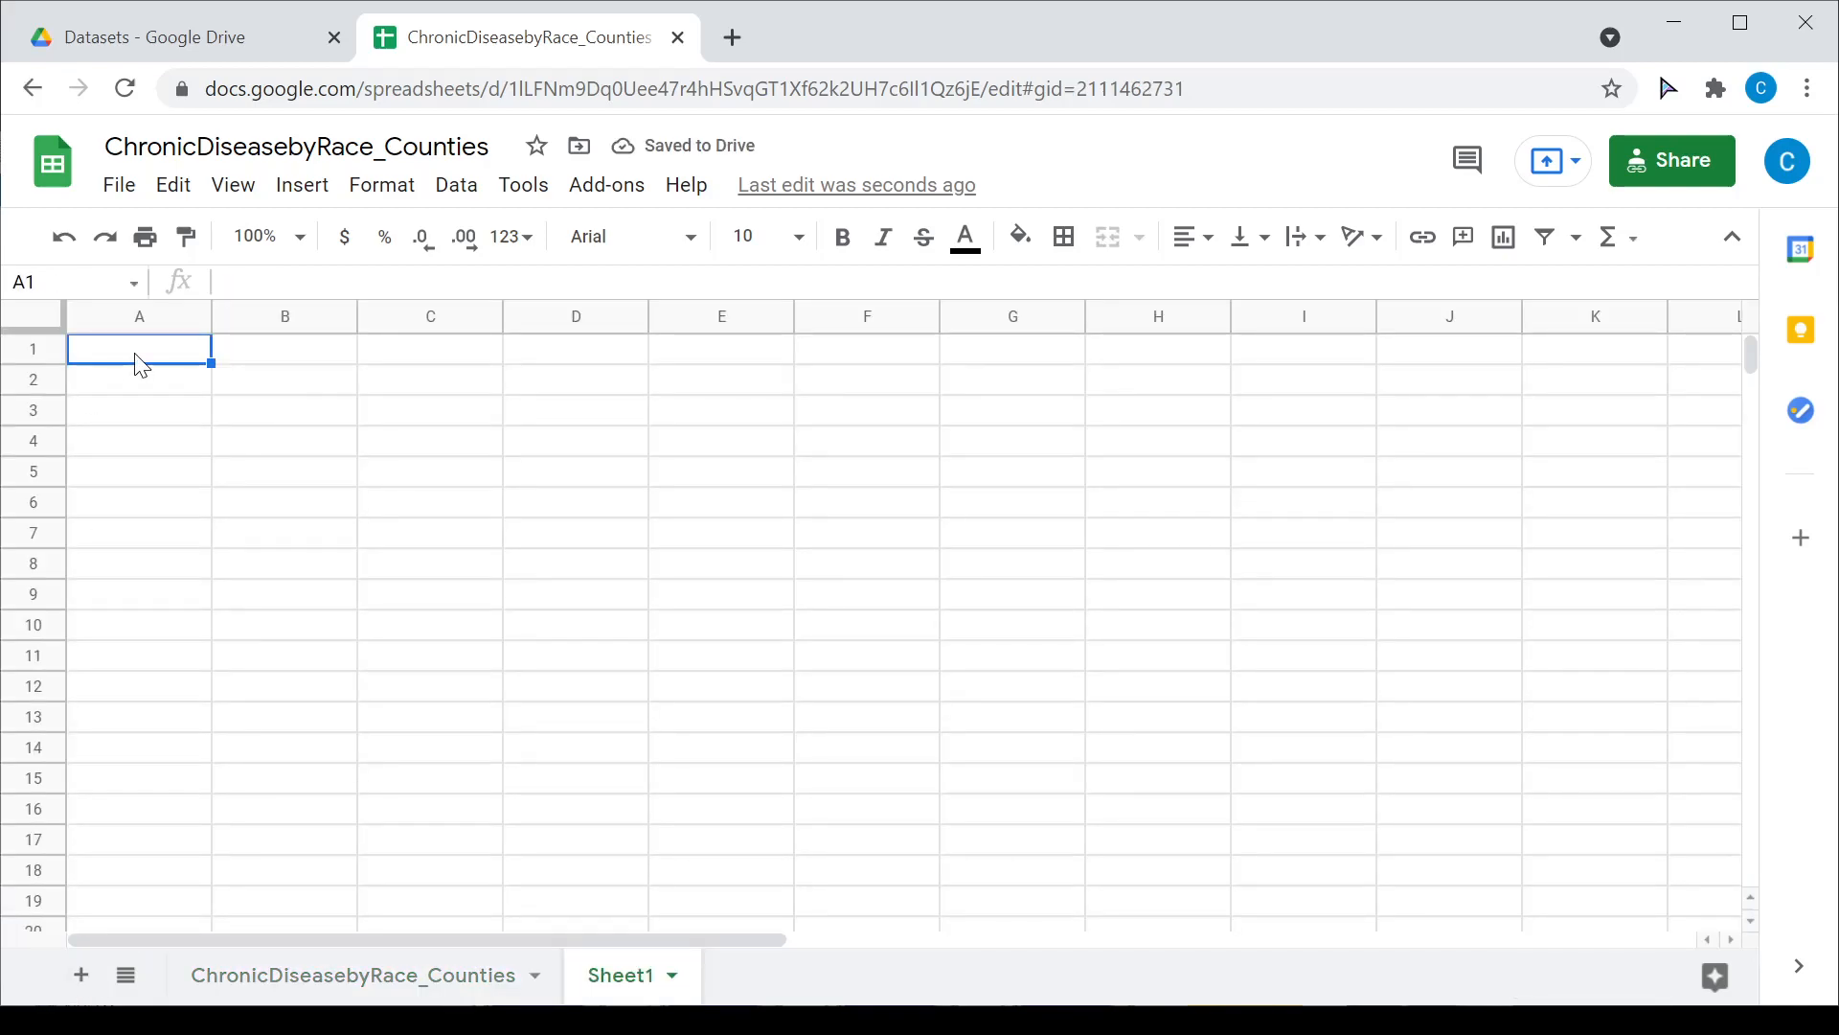
left_click(300, 239)
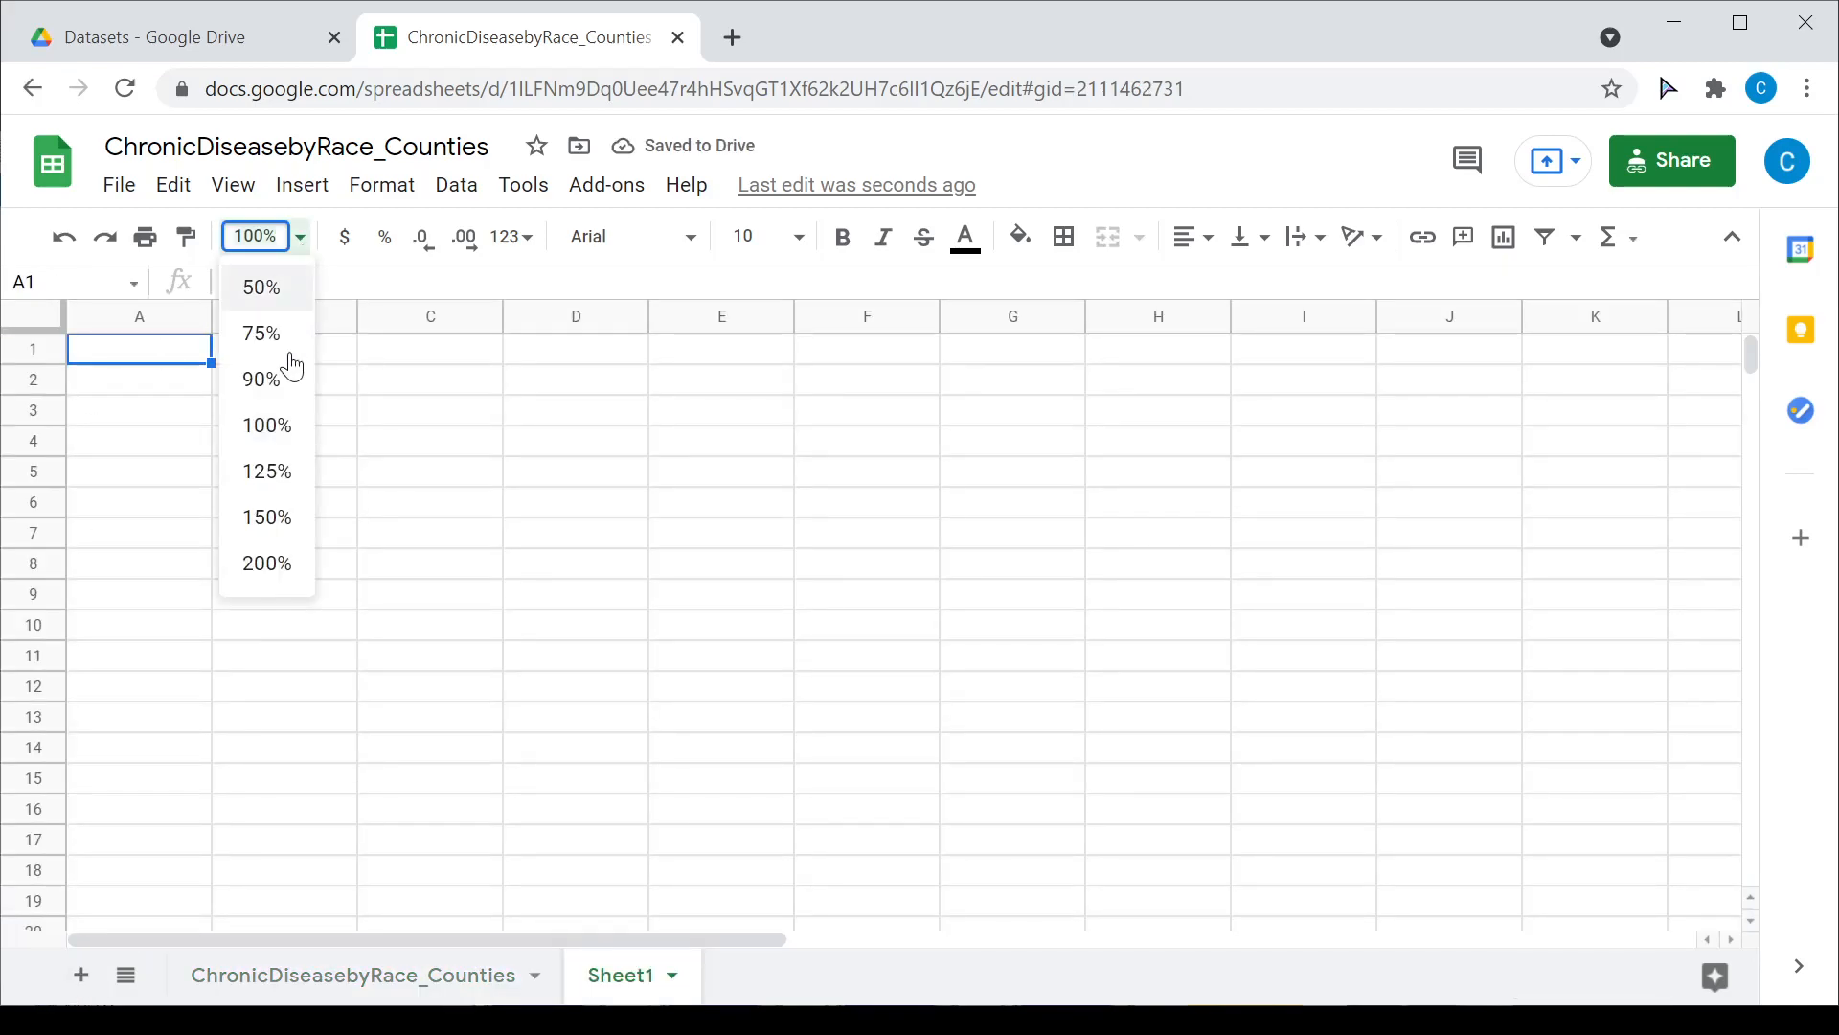
left_click(268, 565)
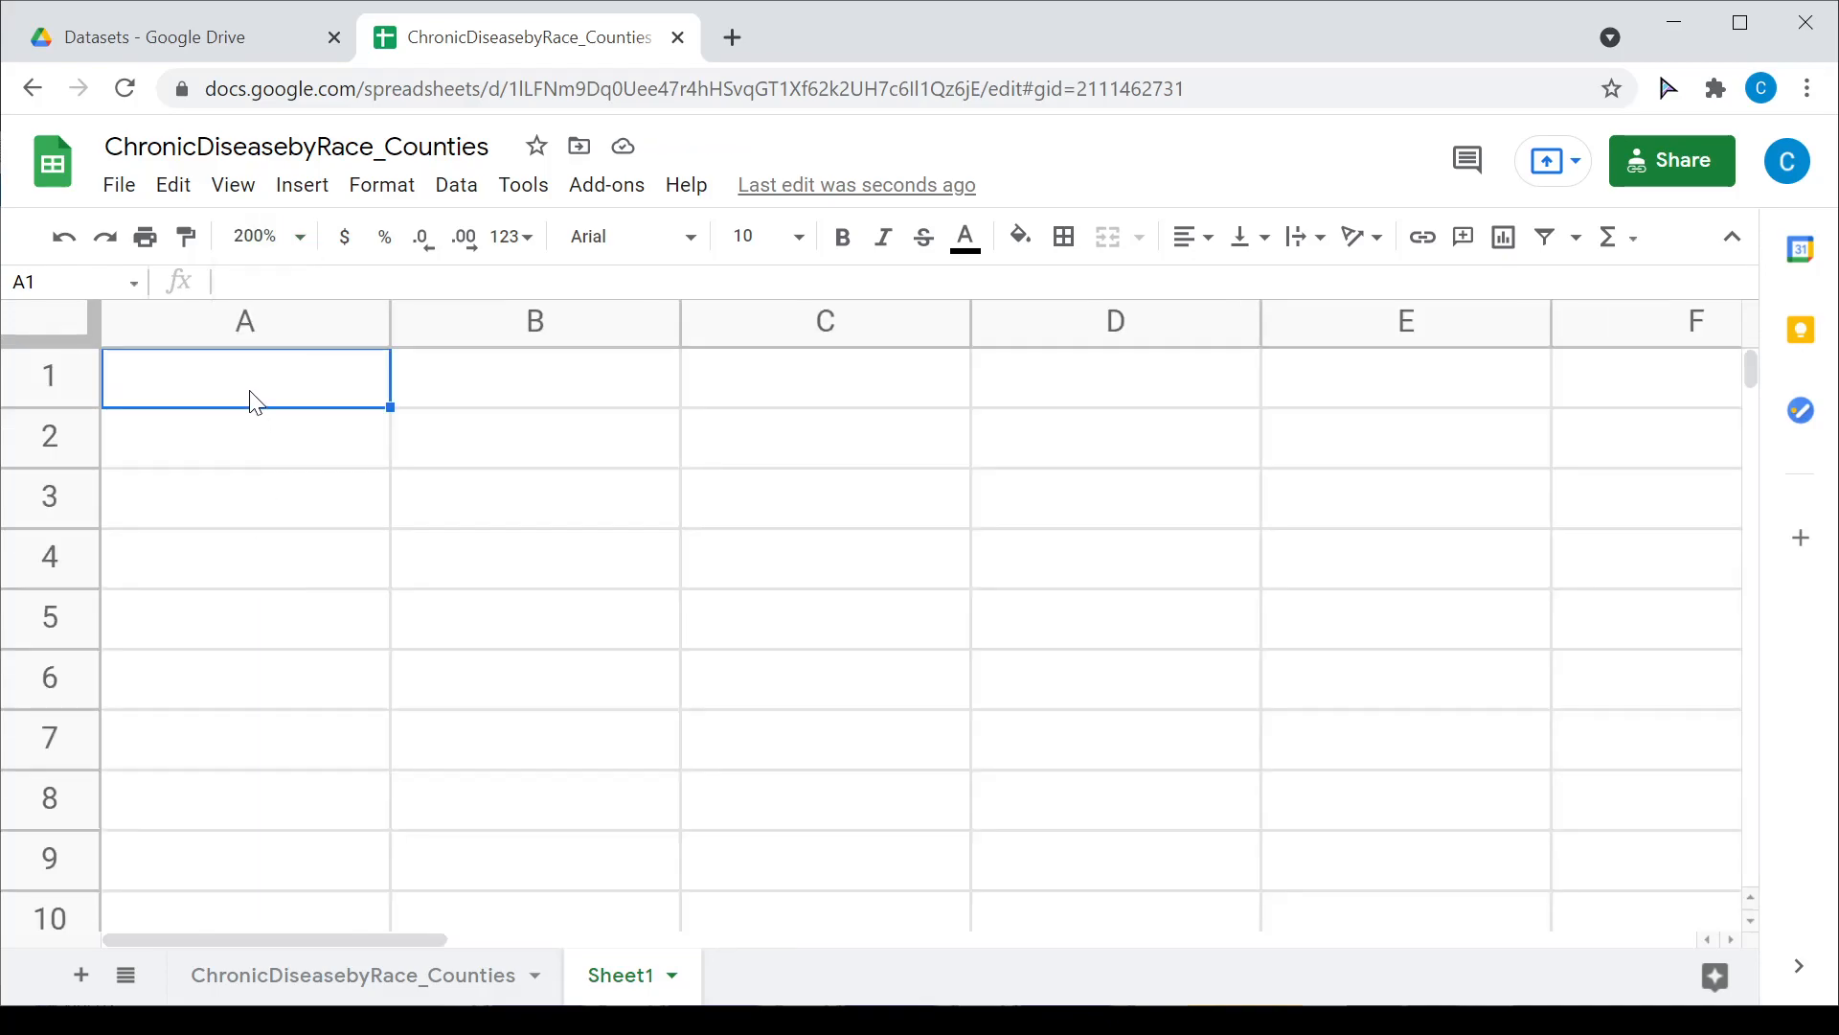
Step: Begin a QUERY formula in cell A1 with the named range ChronicDiseases as its data argument
type("=")
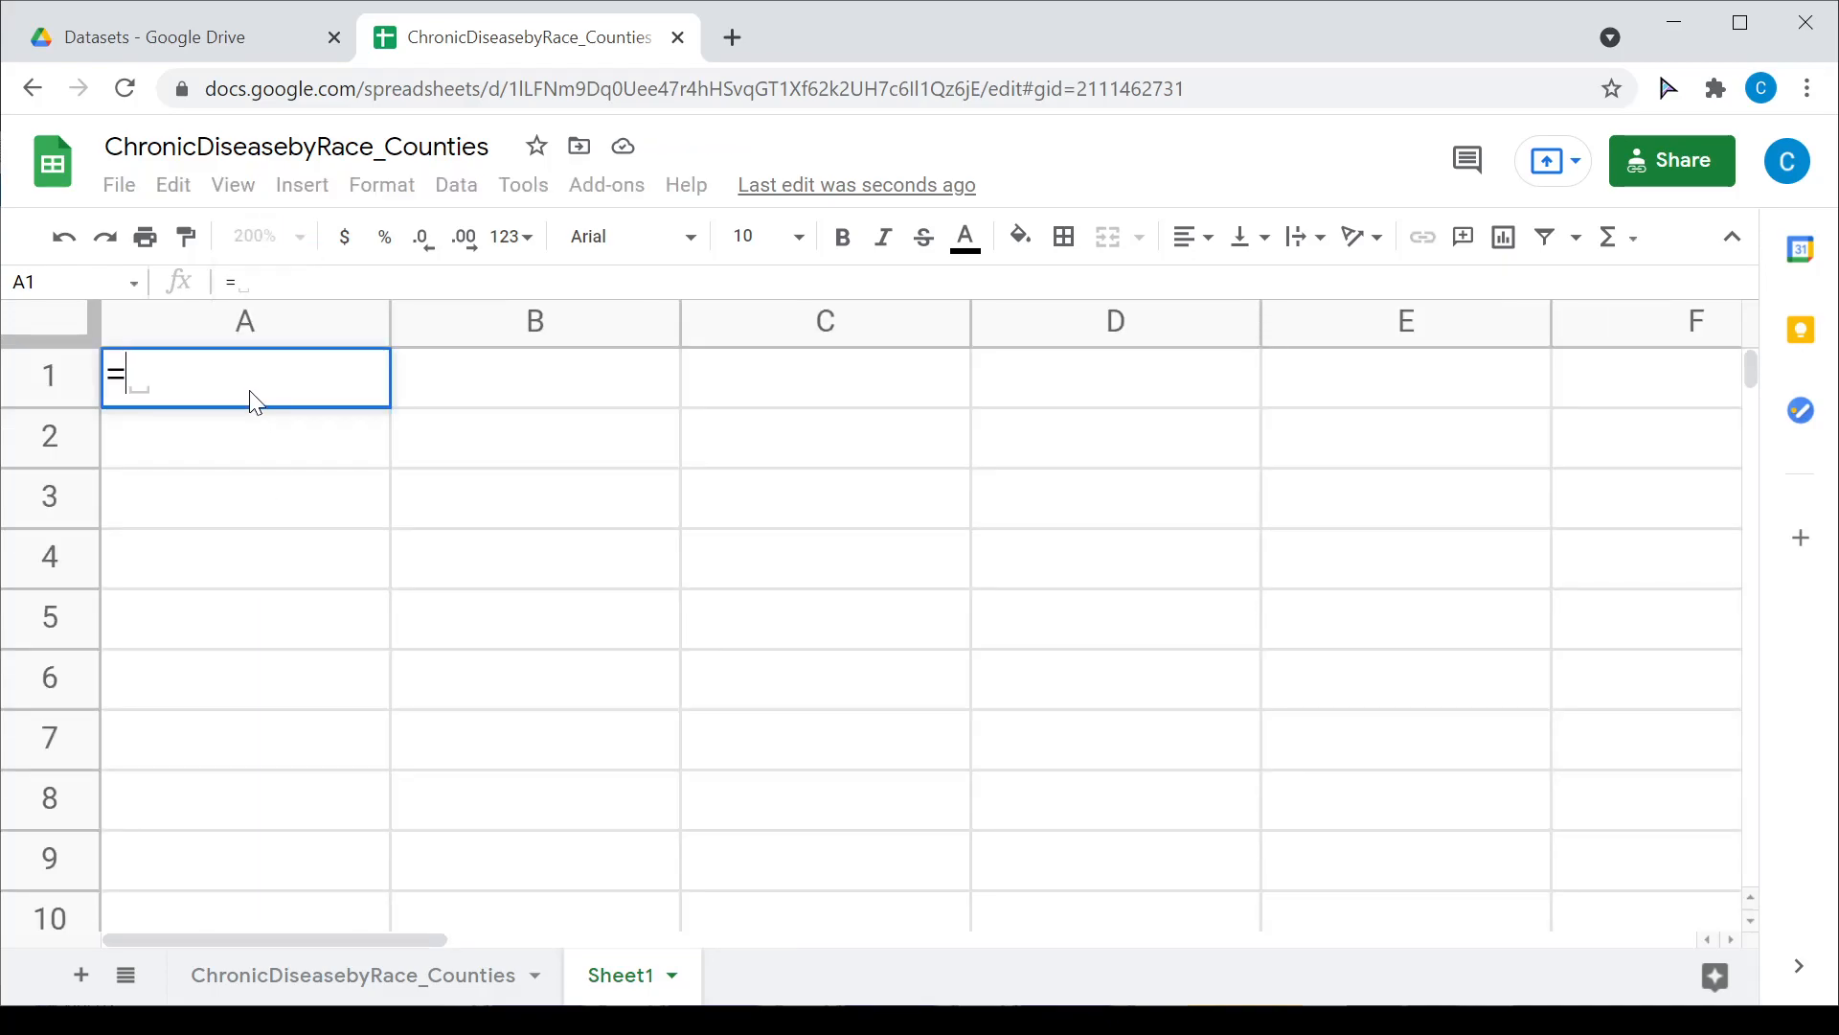
type("QUERY")
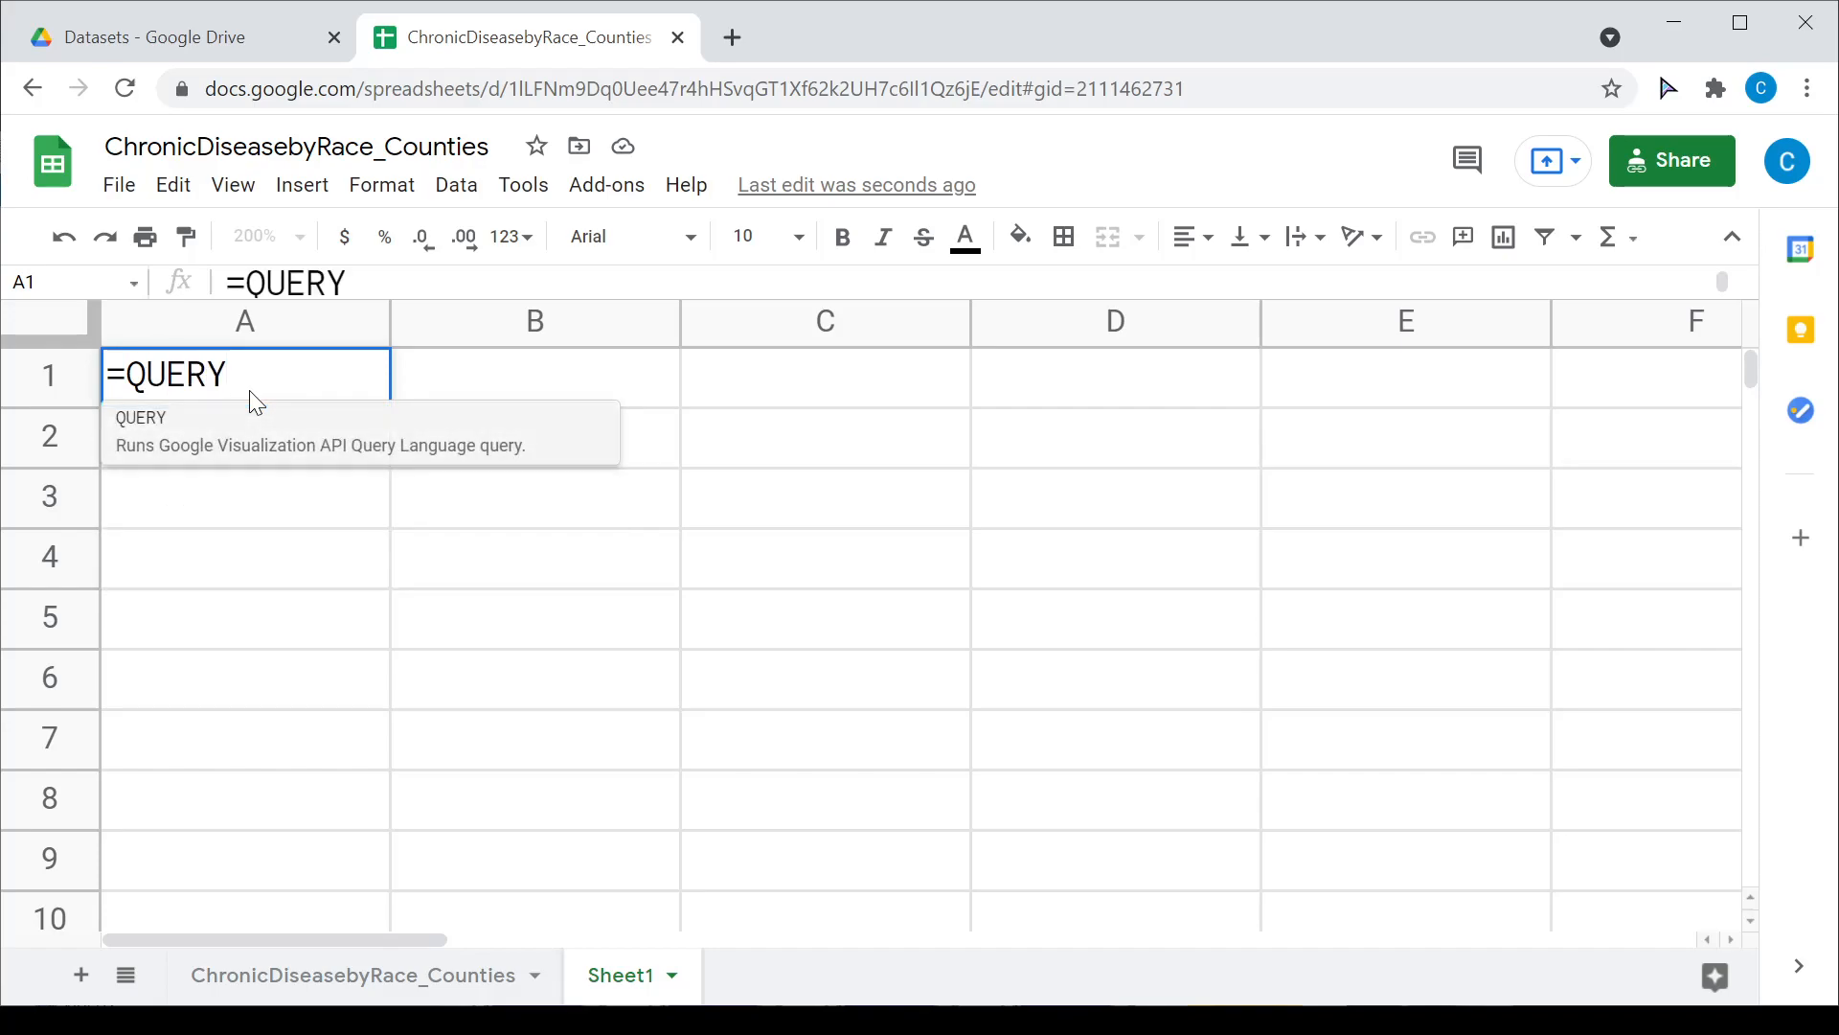
type("(")
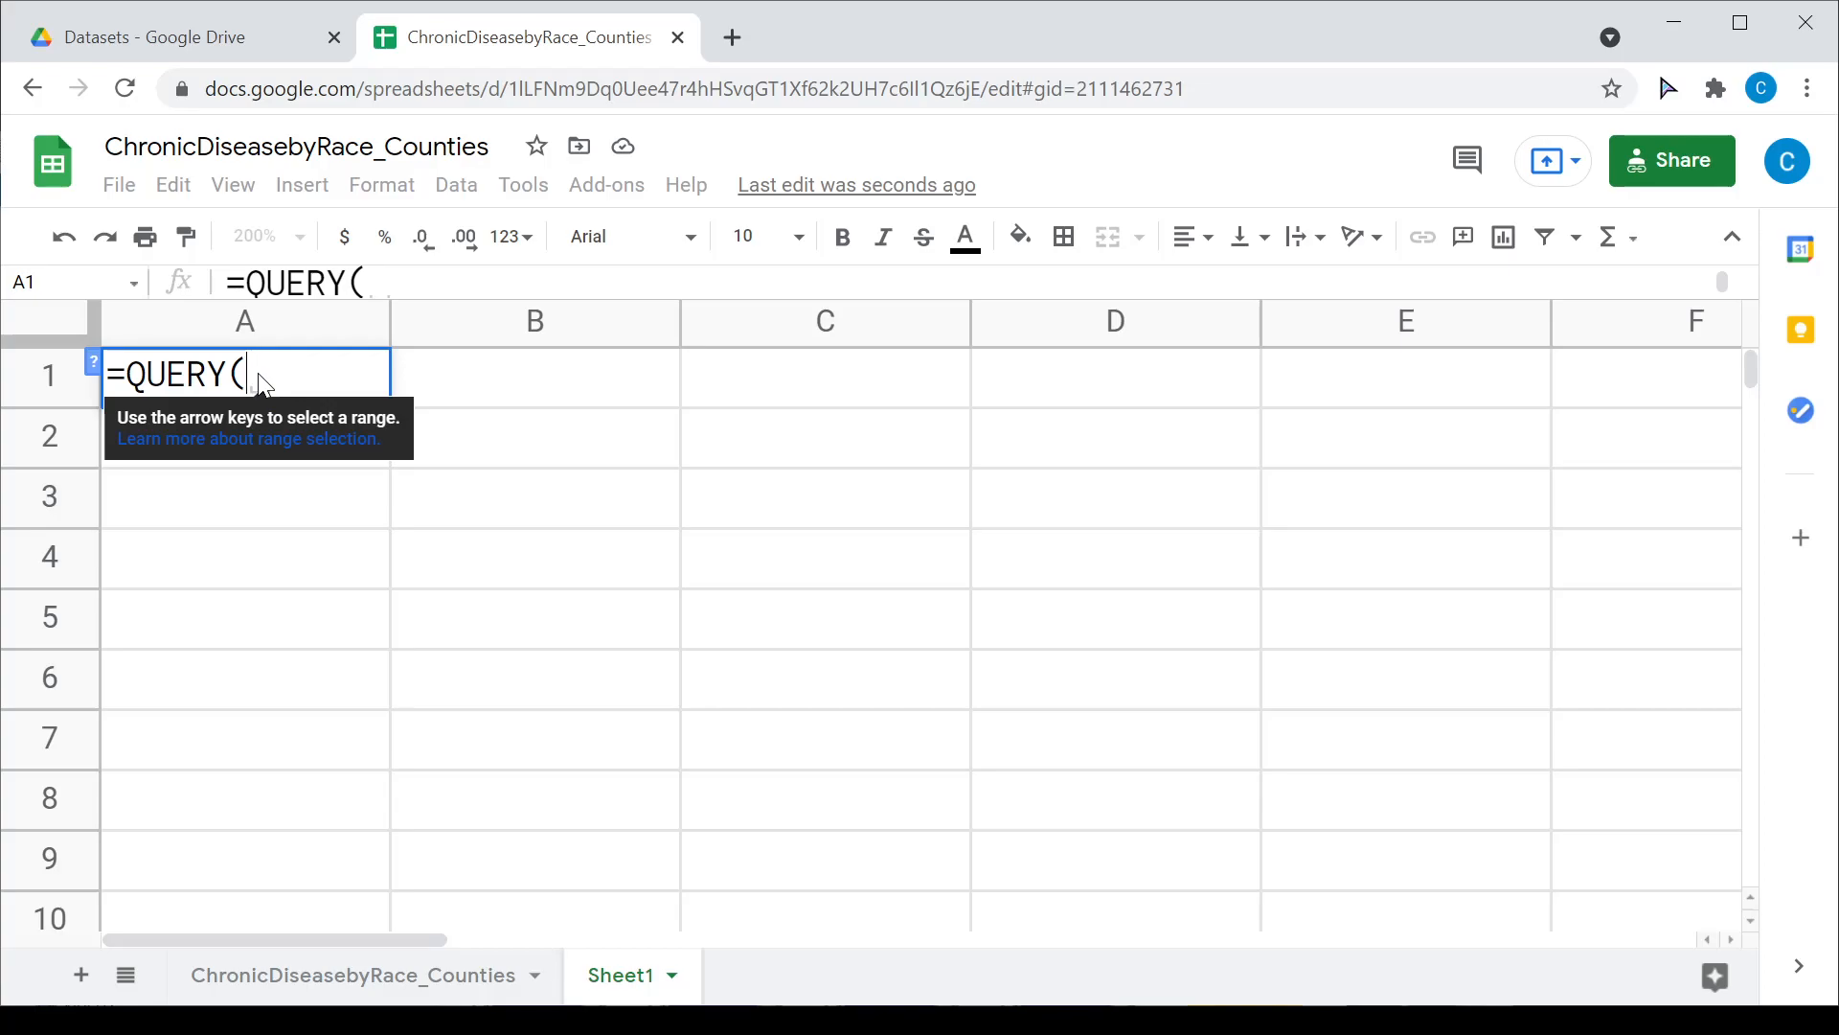
type("Chr")
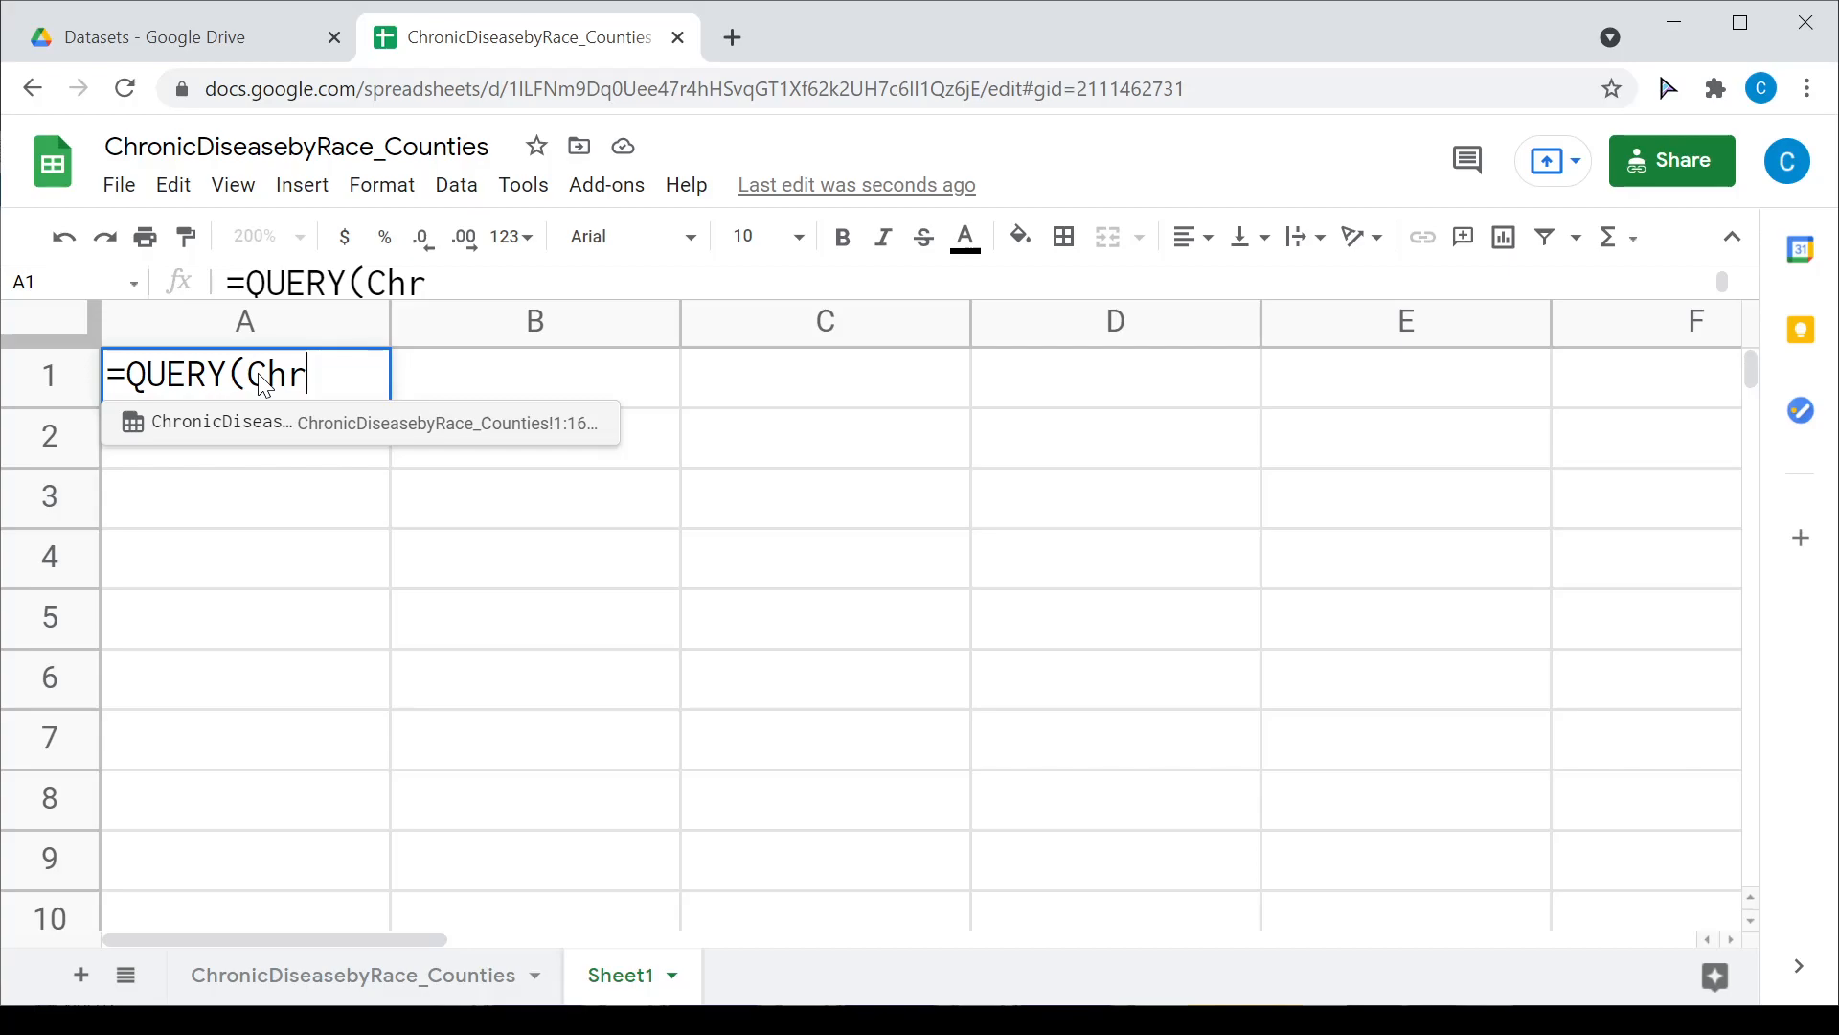
left_click(263, 436)
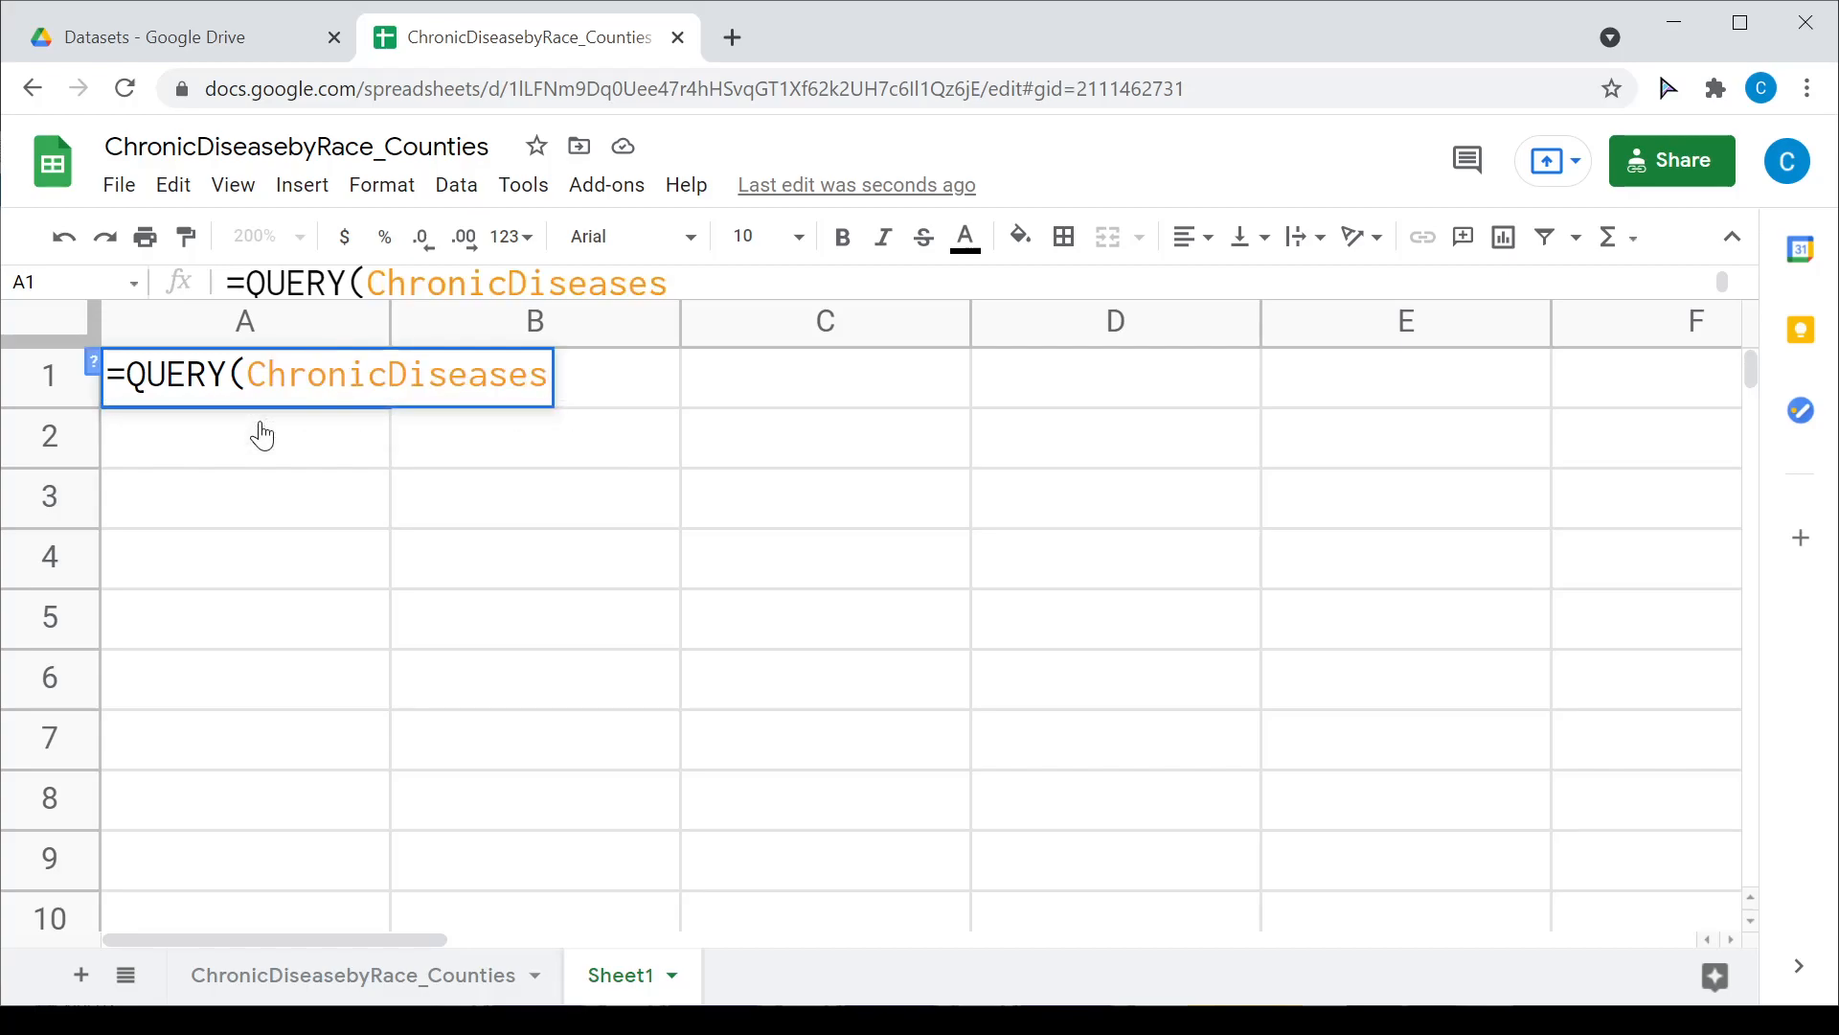
type(", ")
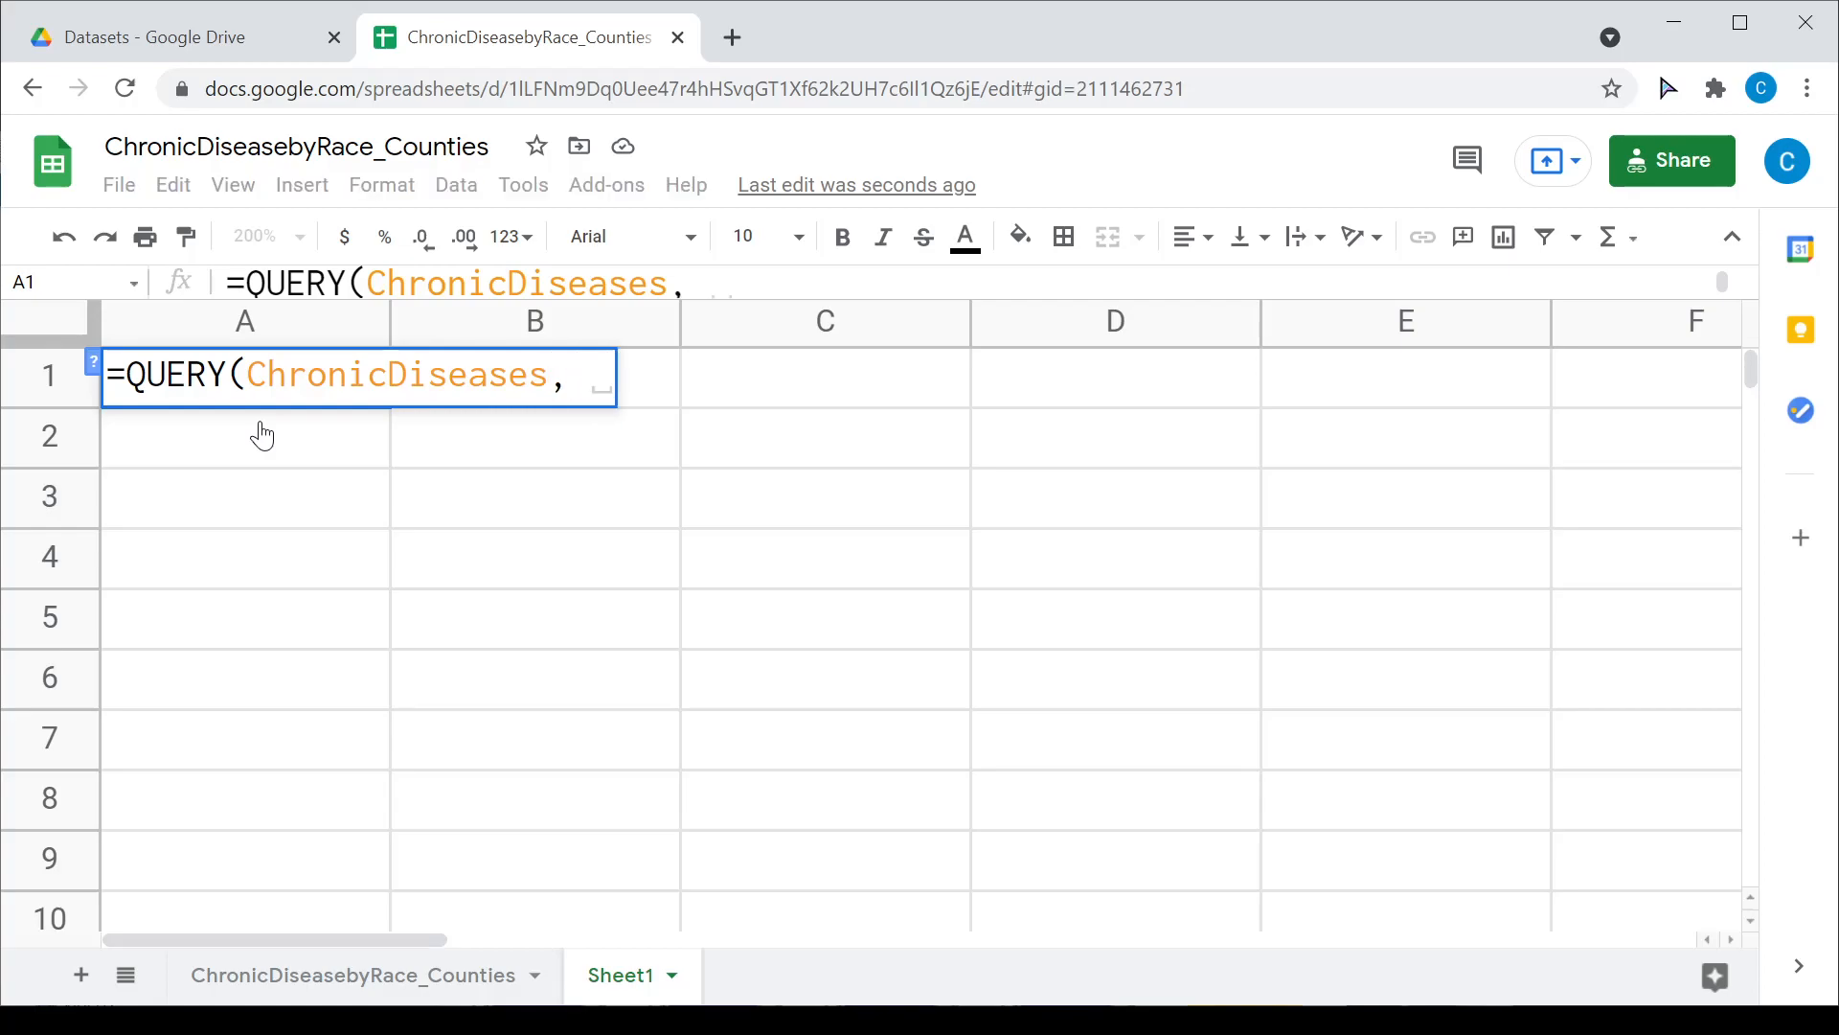
Step: Complete the A1 formula with the query string "SELECT * WHERE C = 'MN' " and run it
type("\"SE")
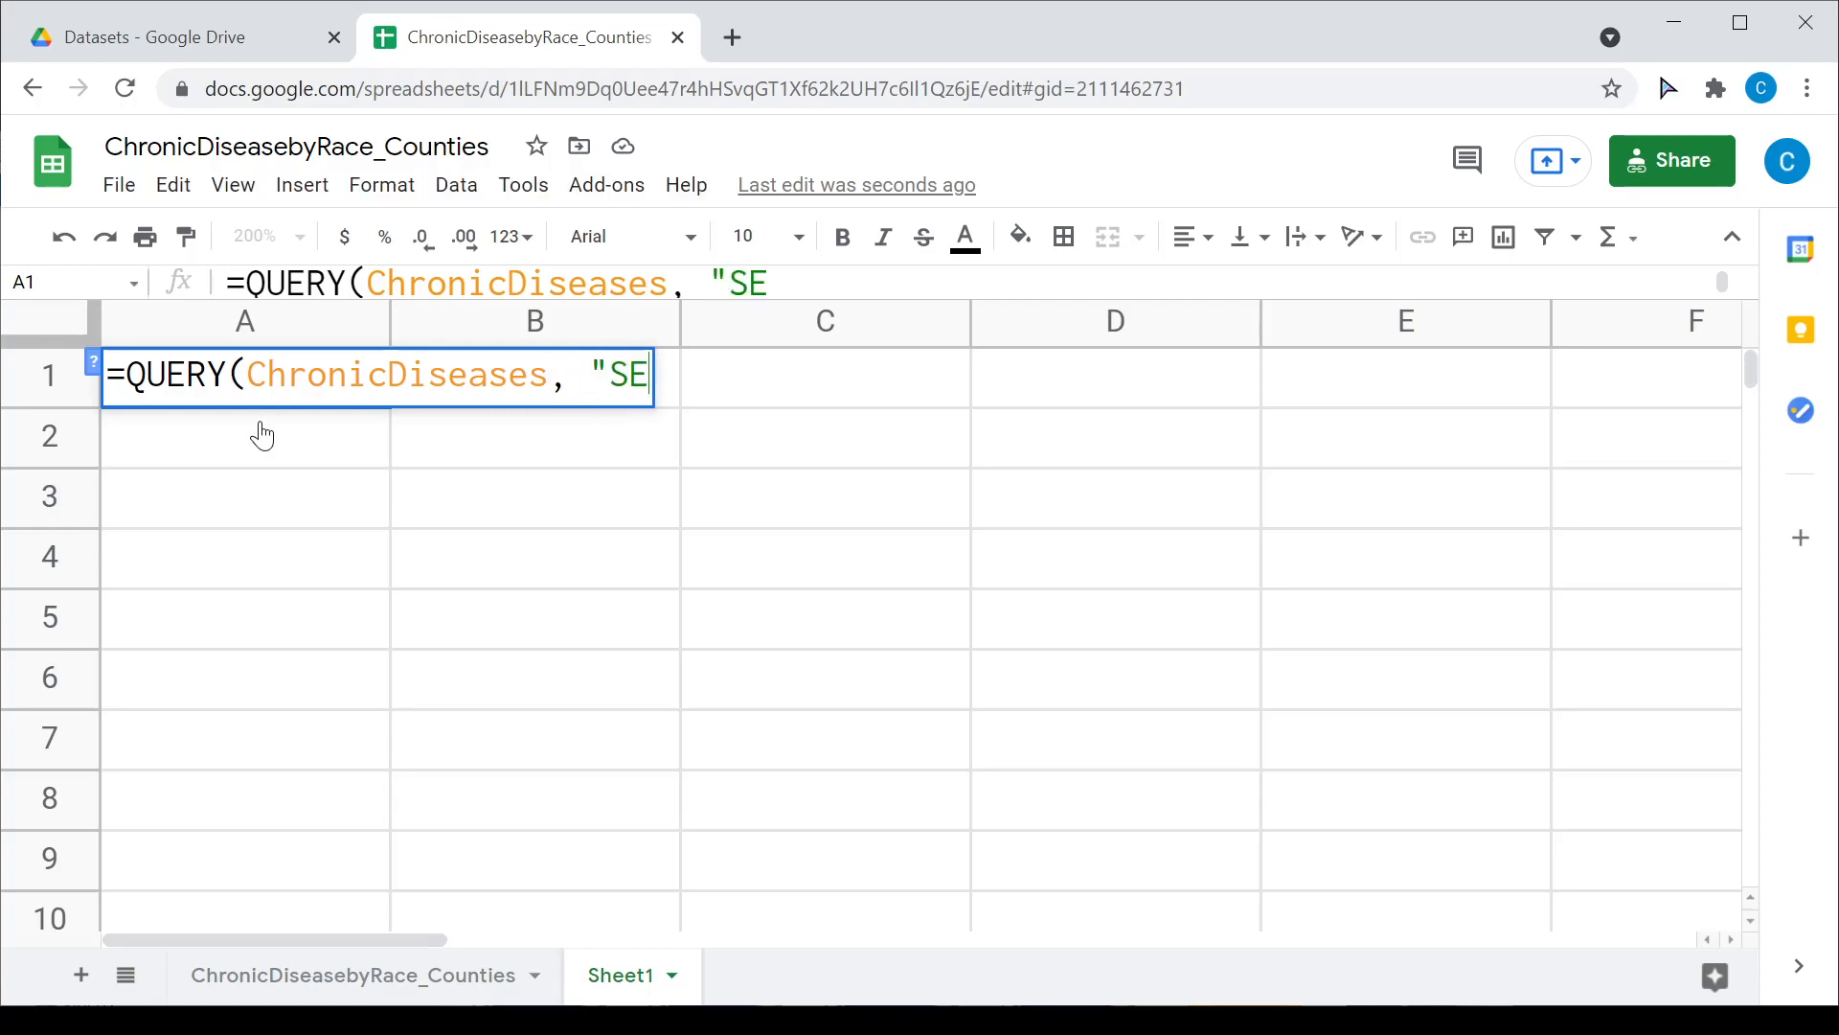
type("LECT *")
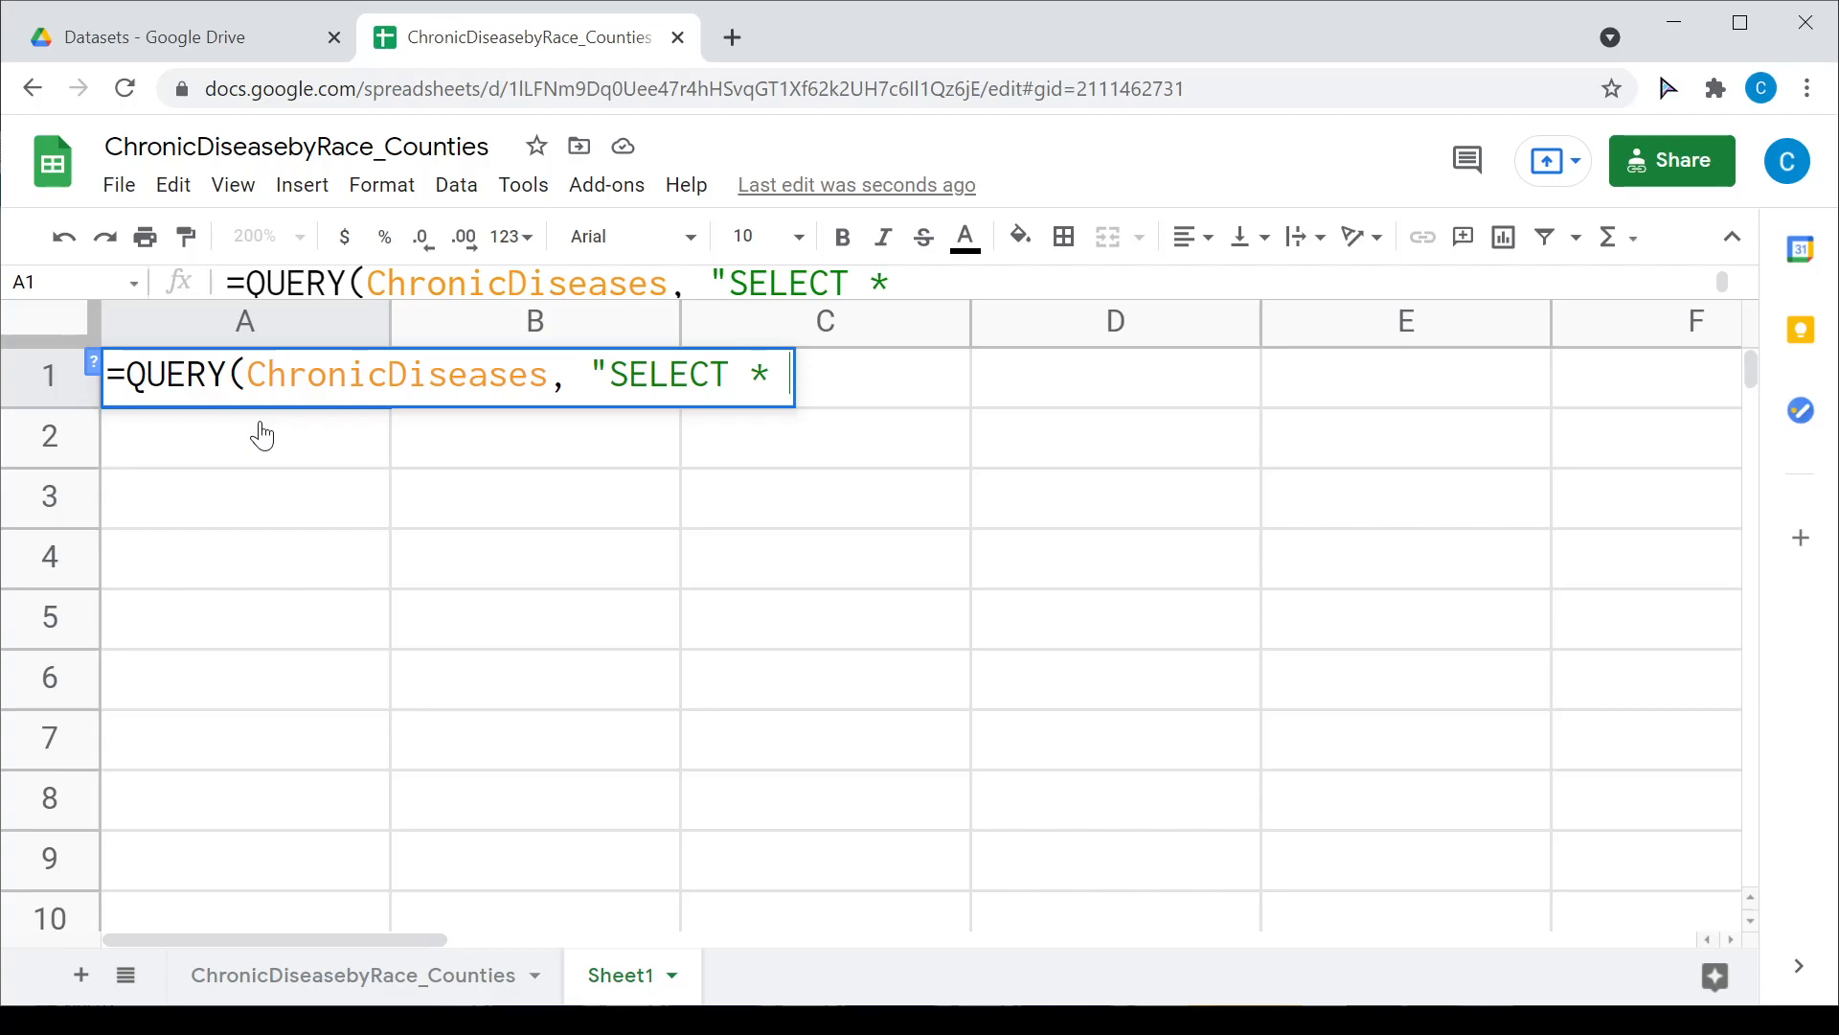
type(" WHER")
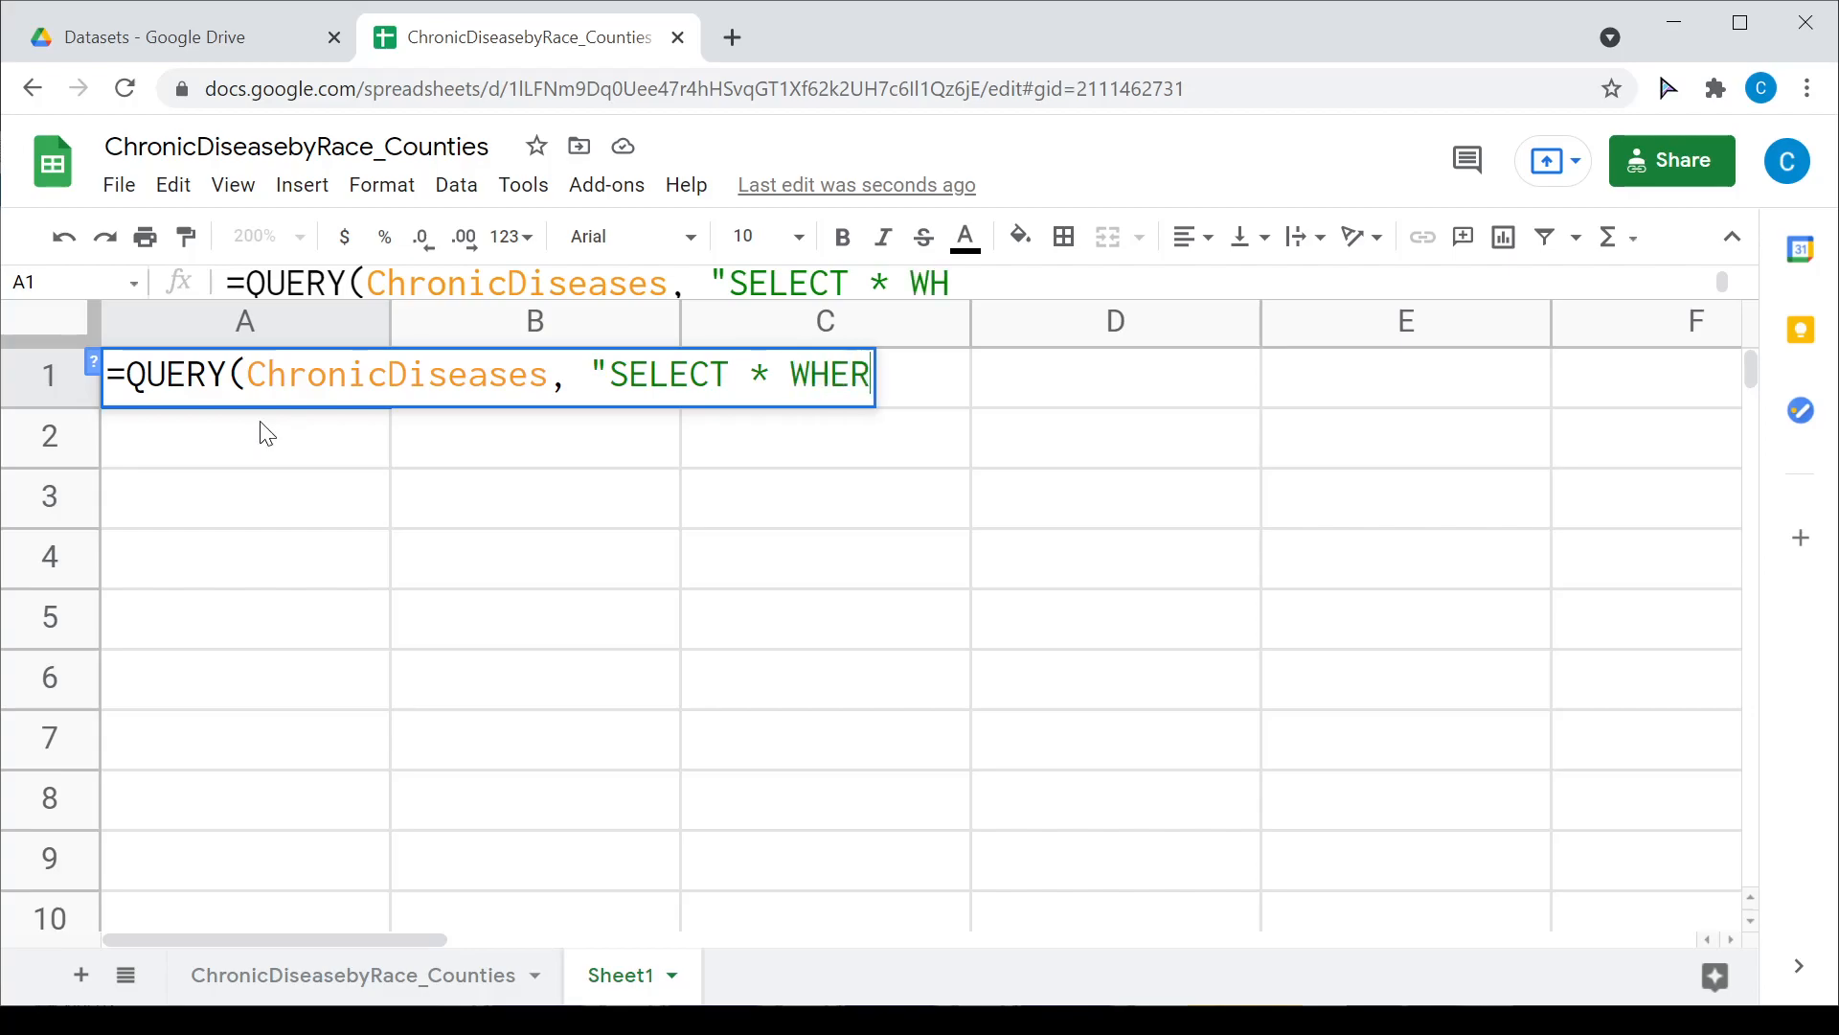
type("E ")
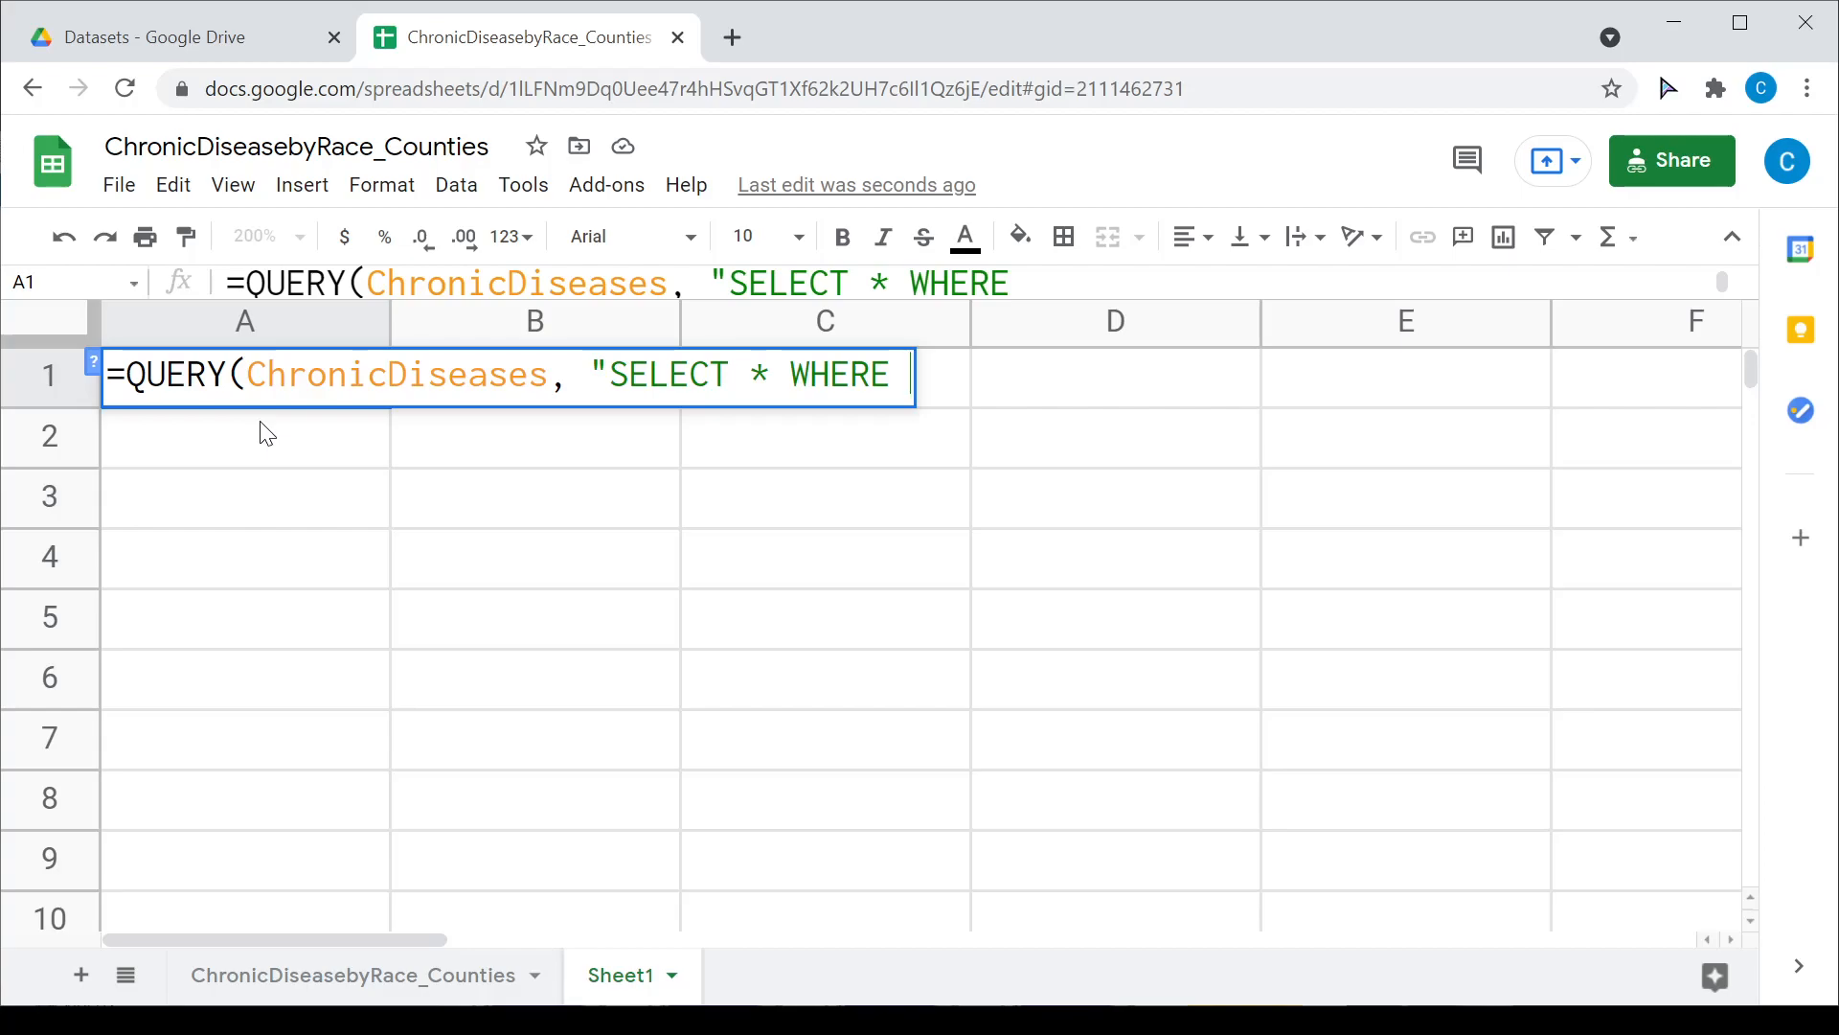
type("C = 'MN' \"")
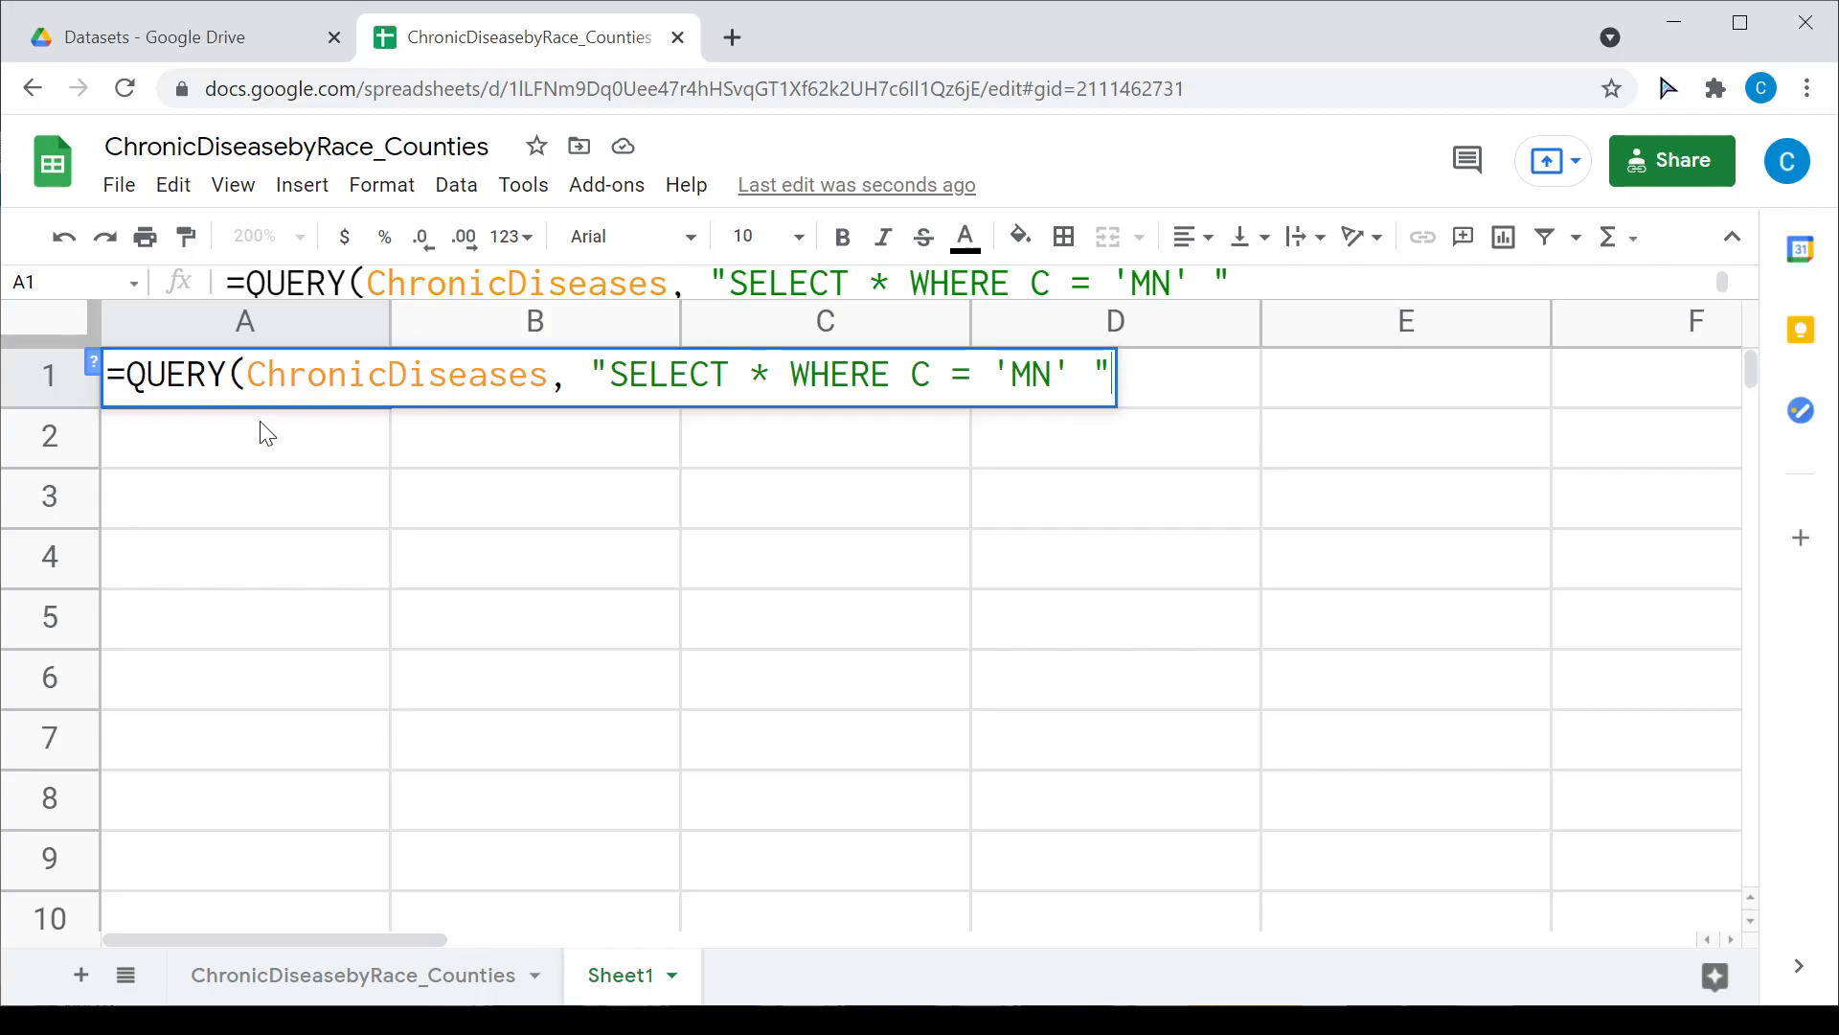
type(")")
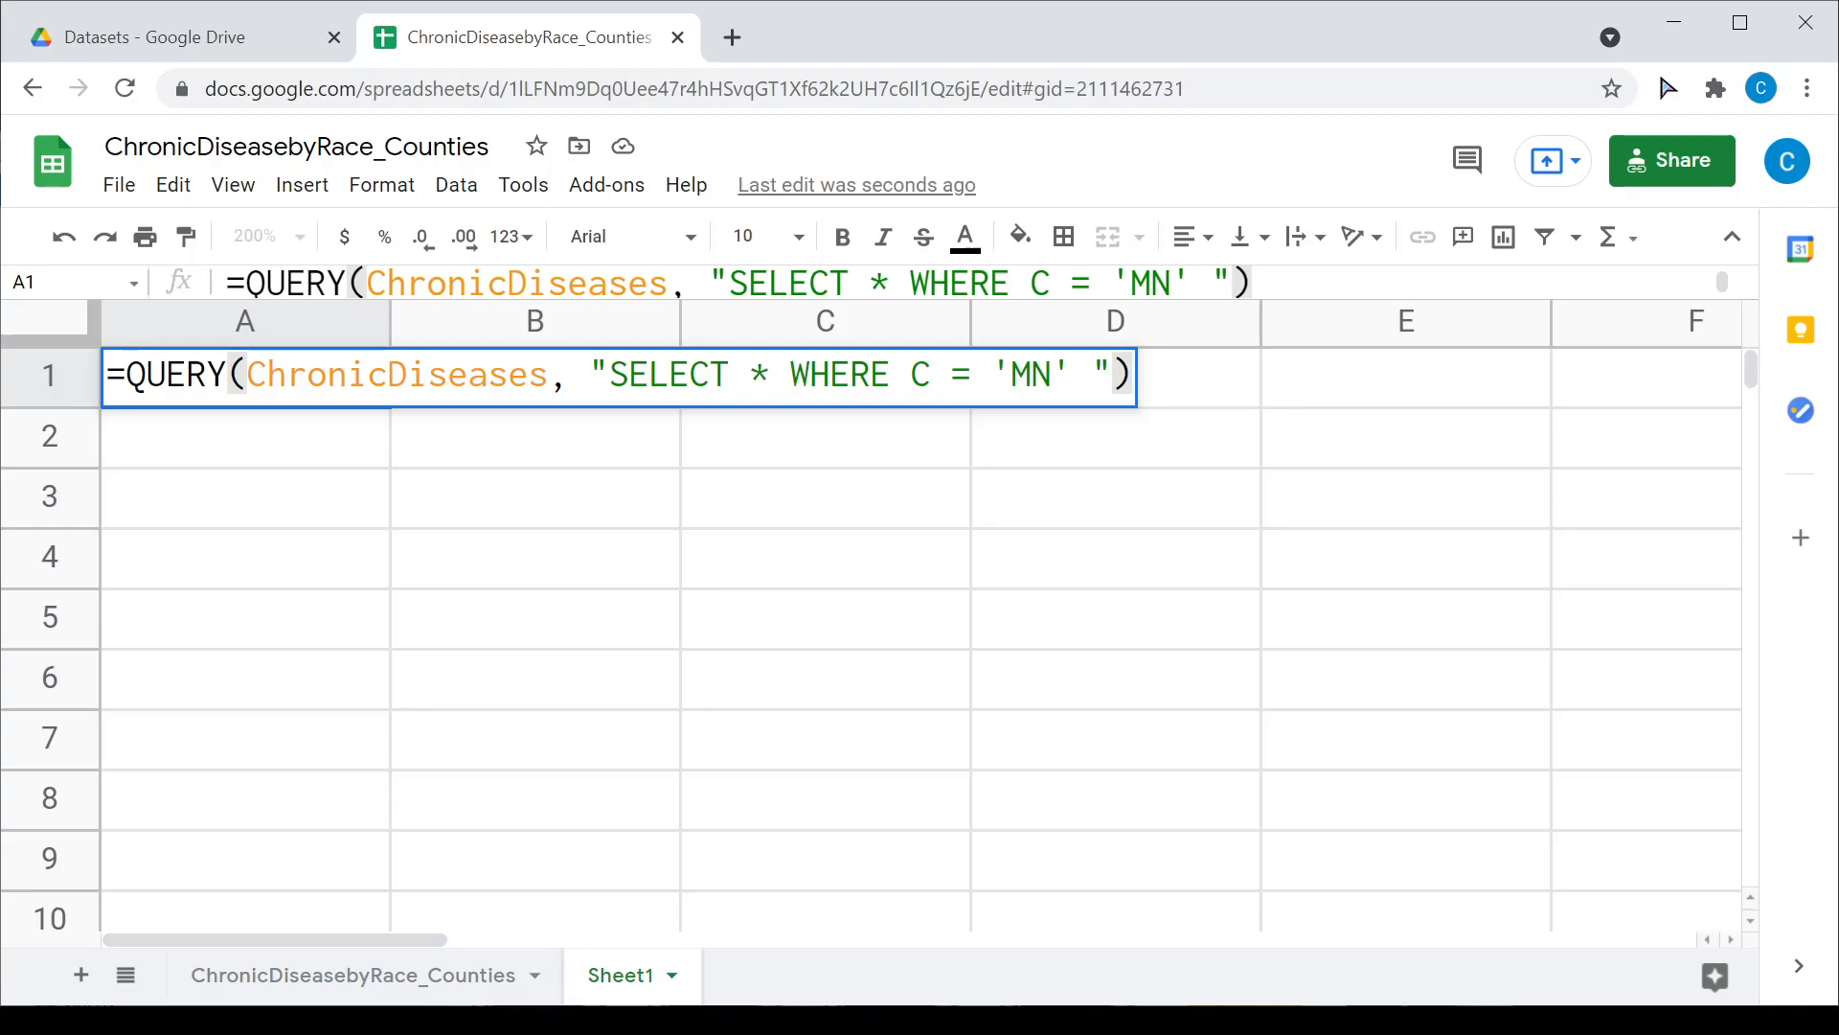
left_click_drag(609, 374, 1092, 373)
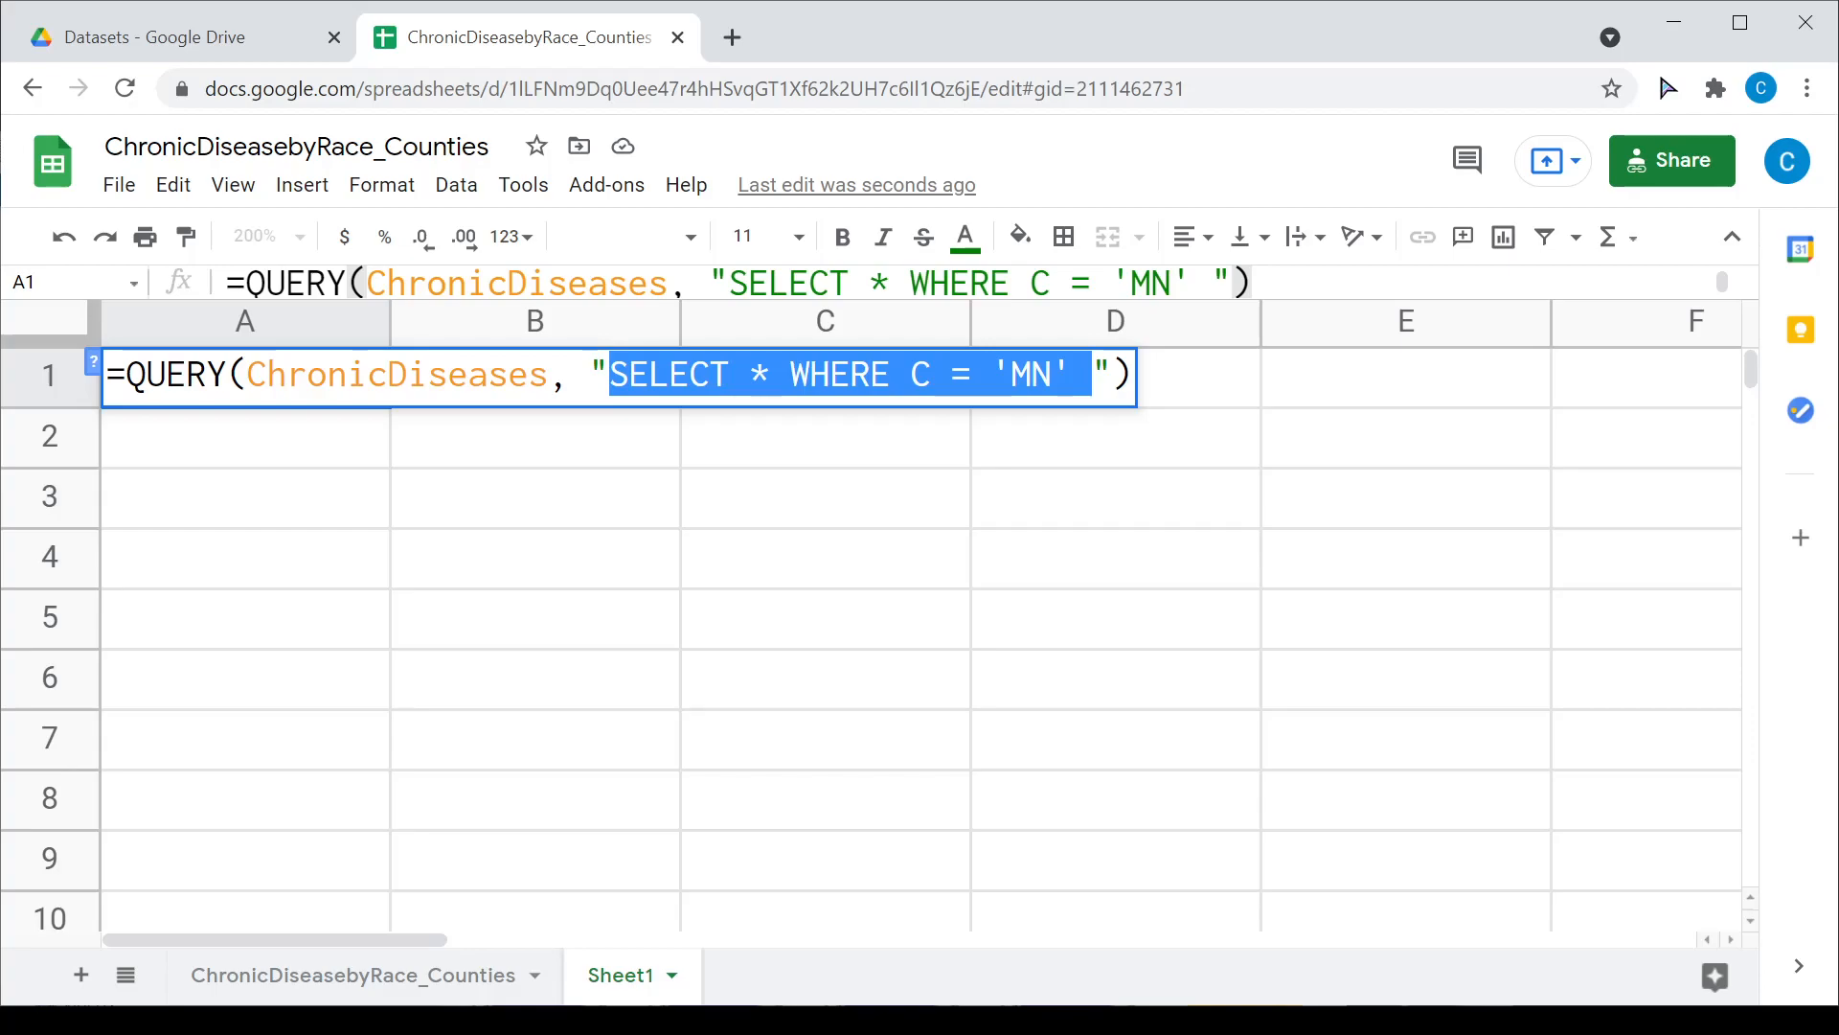
left_click(1260, 285)
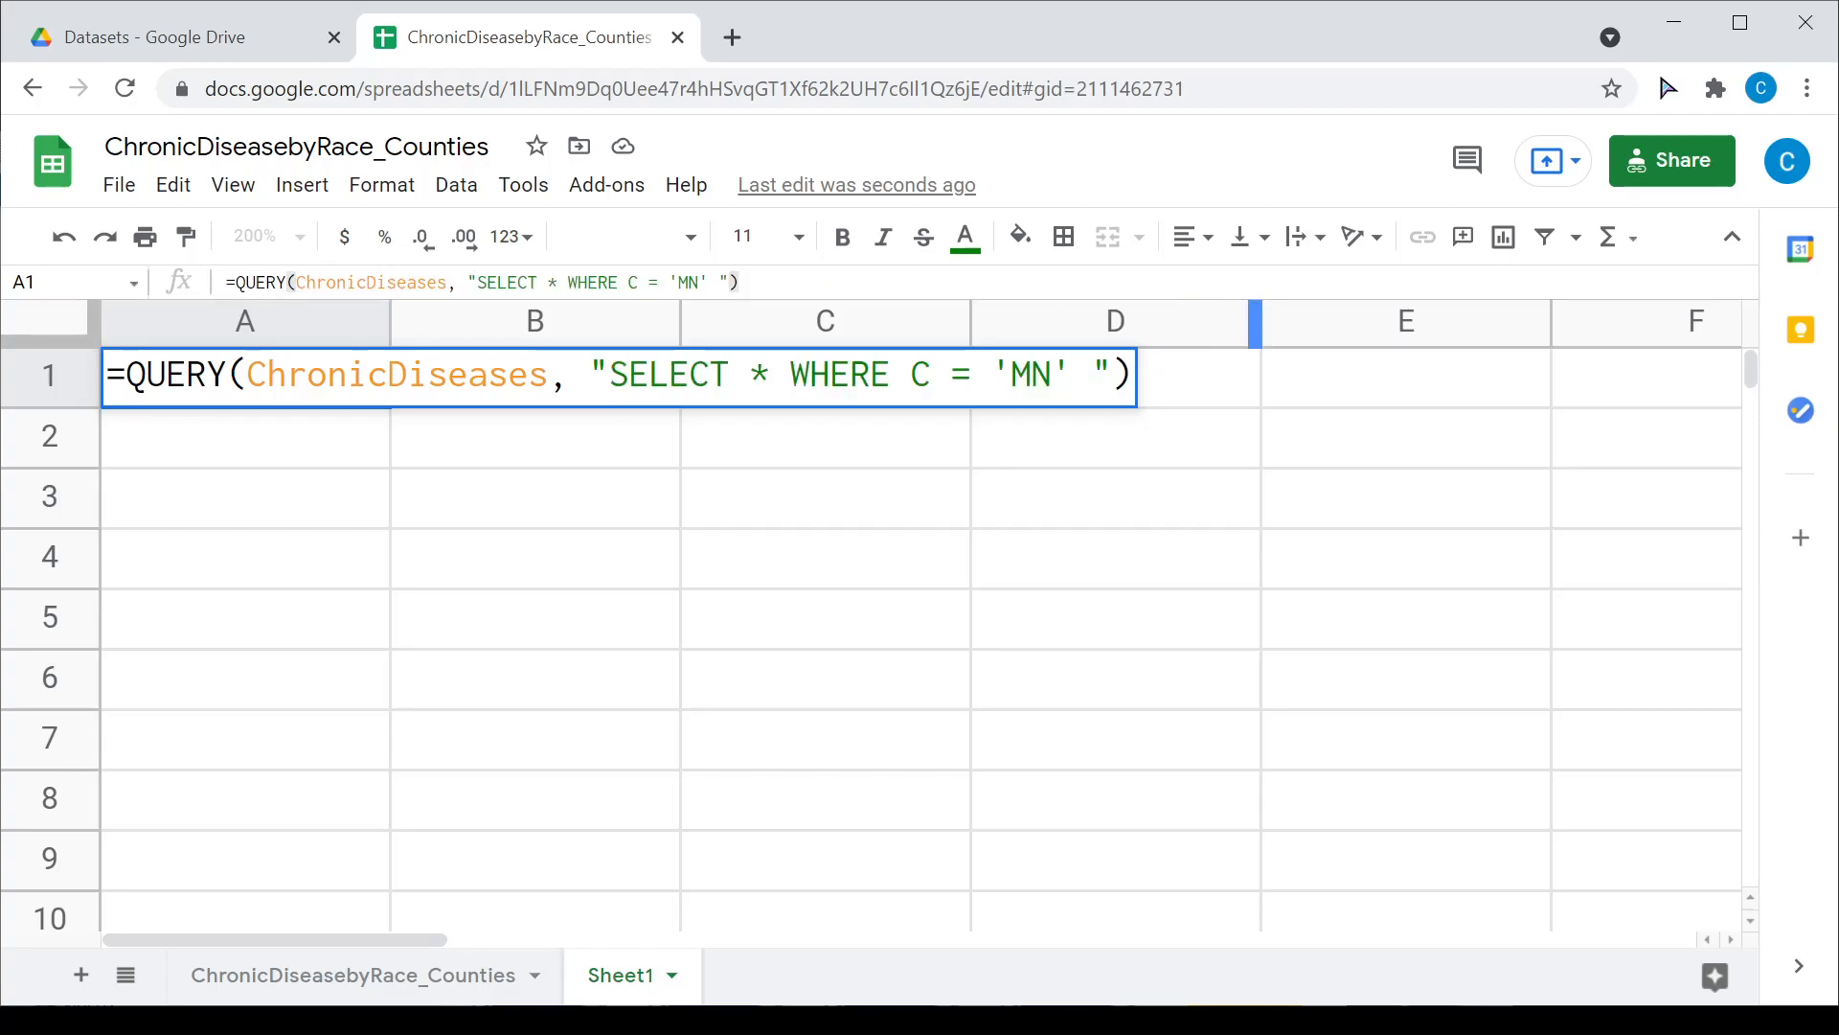
key("Return")
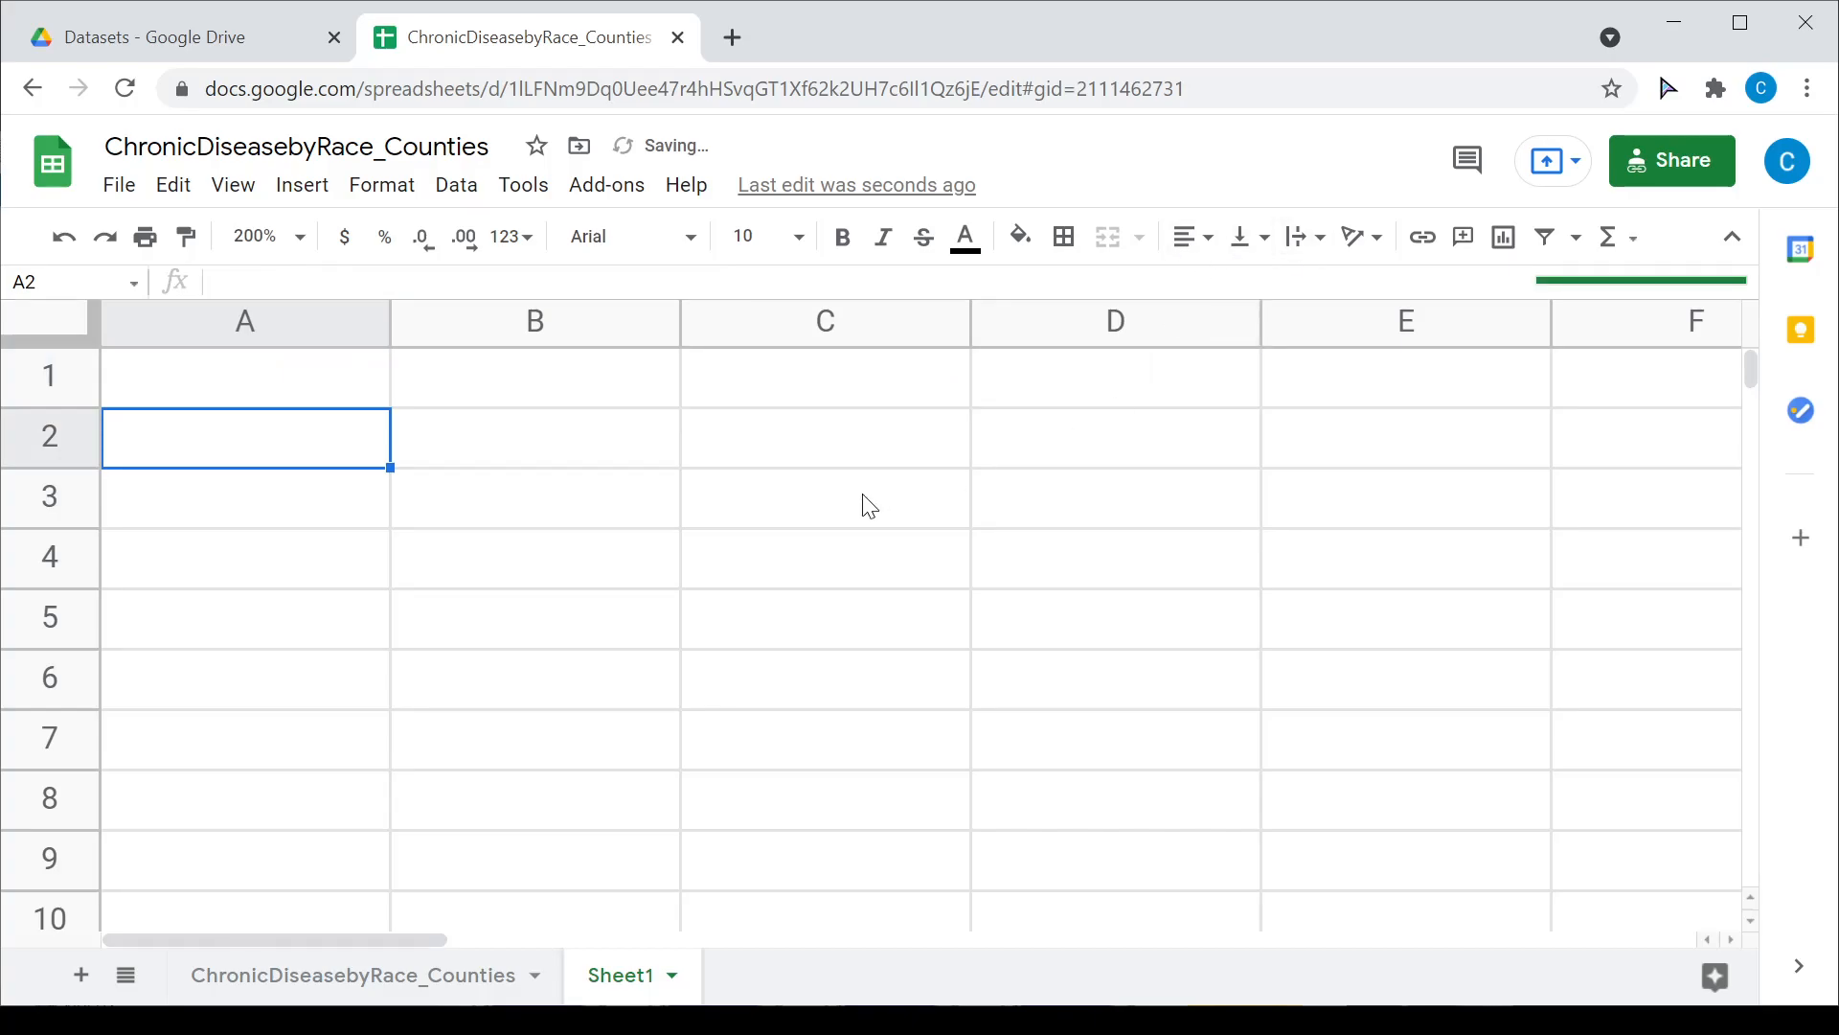
Step: Set the zoom back to 100% and widen the Condition column slightly
left_click(299, 238)
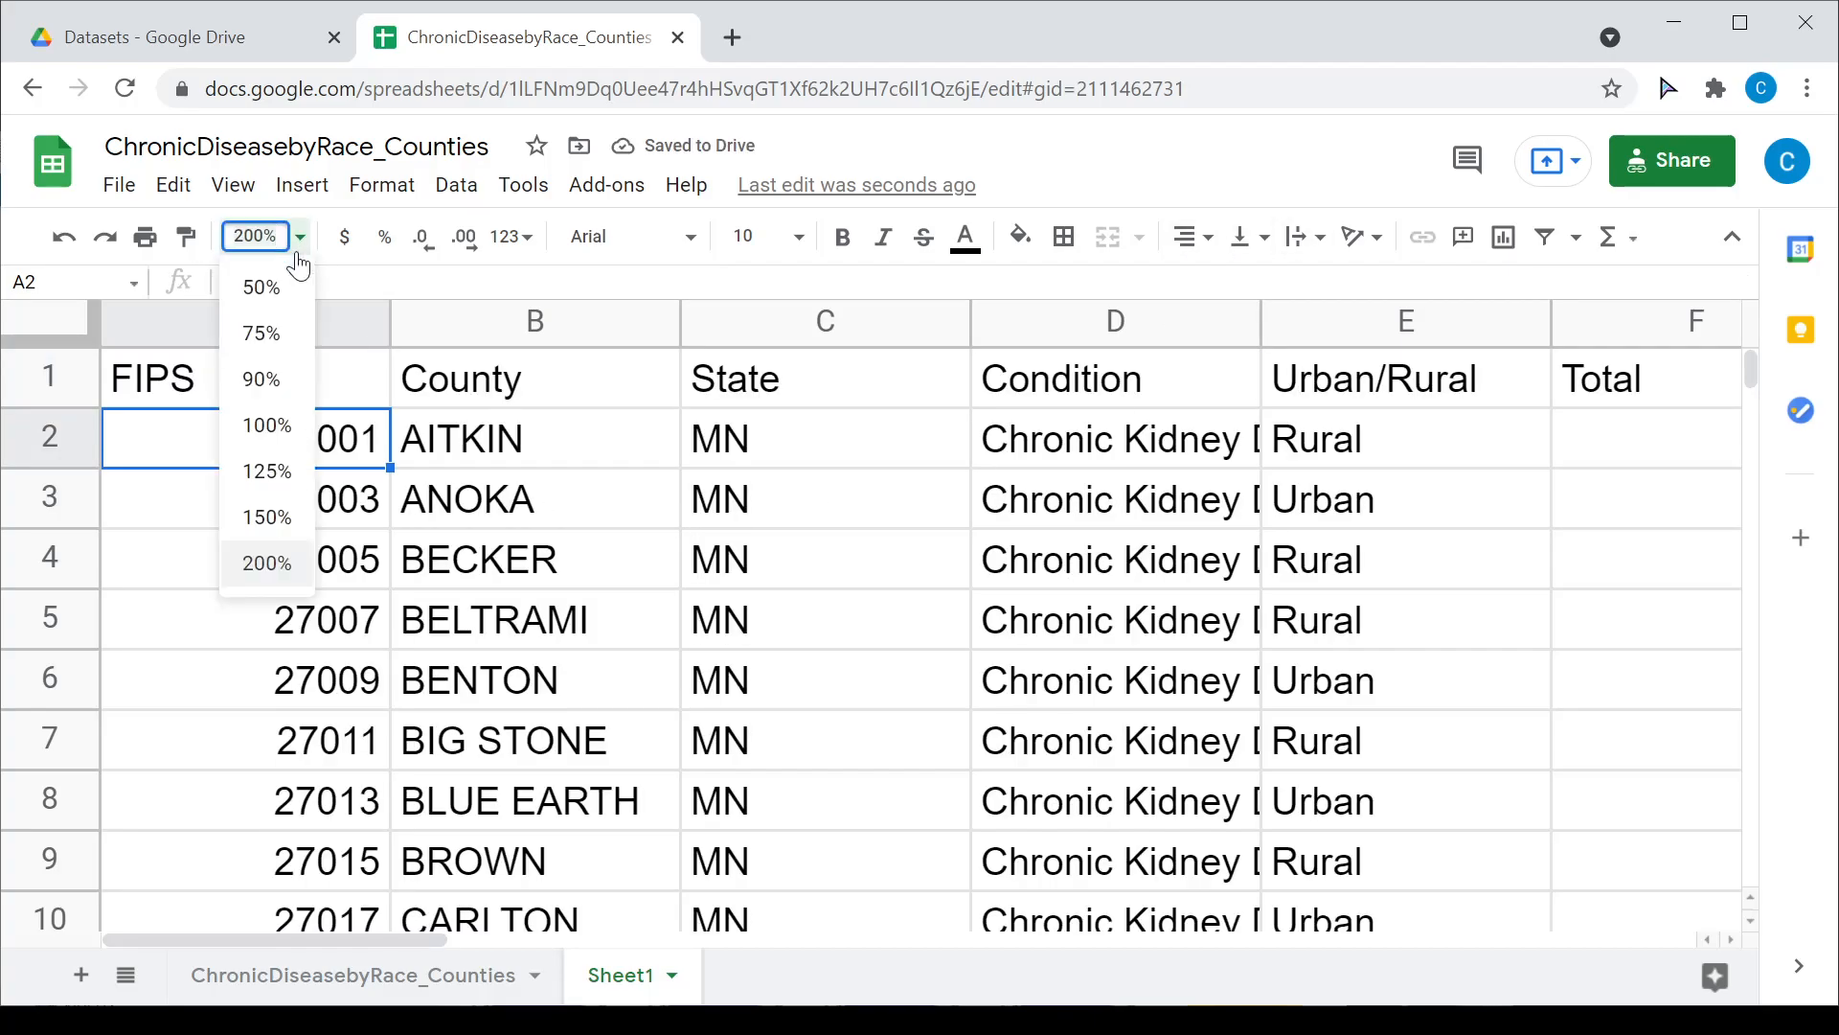
left_click(266, 426)
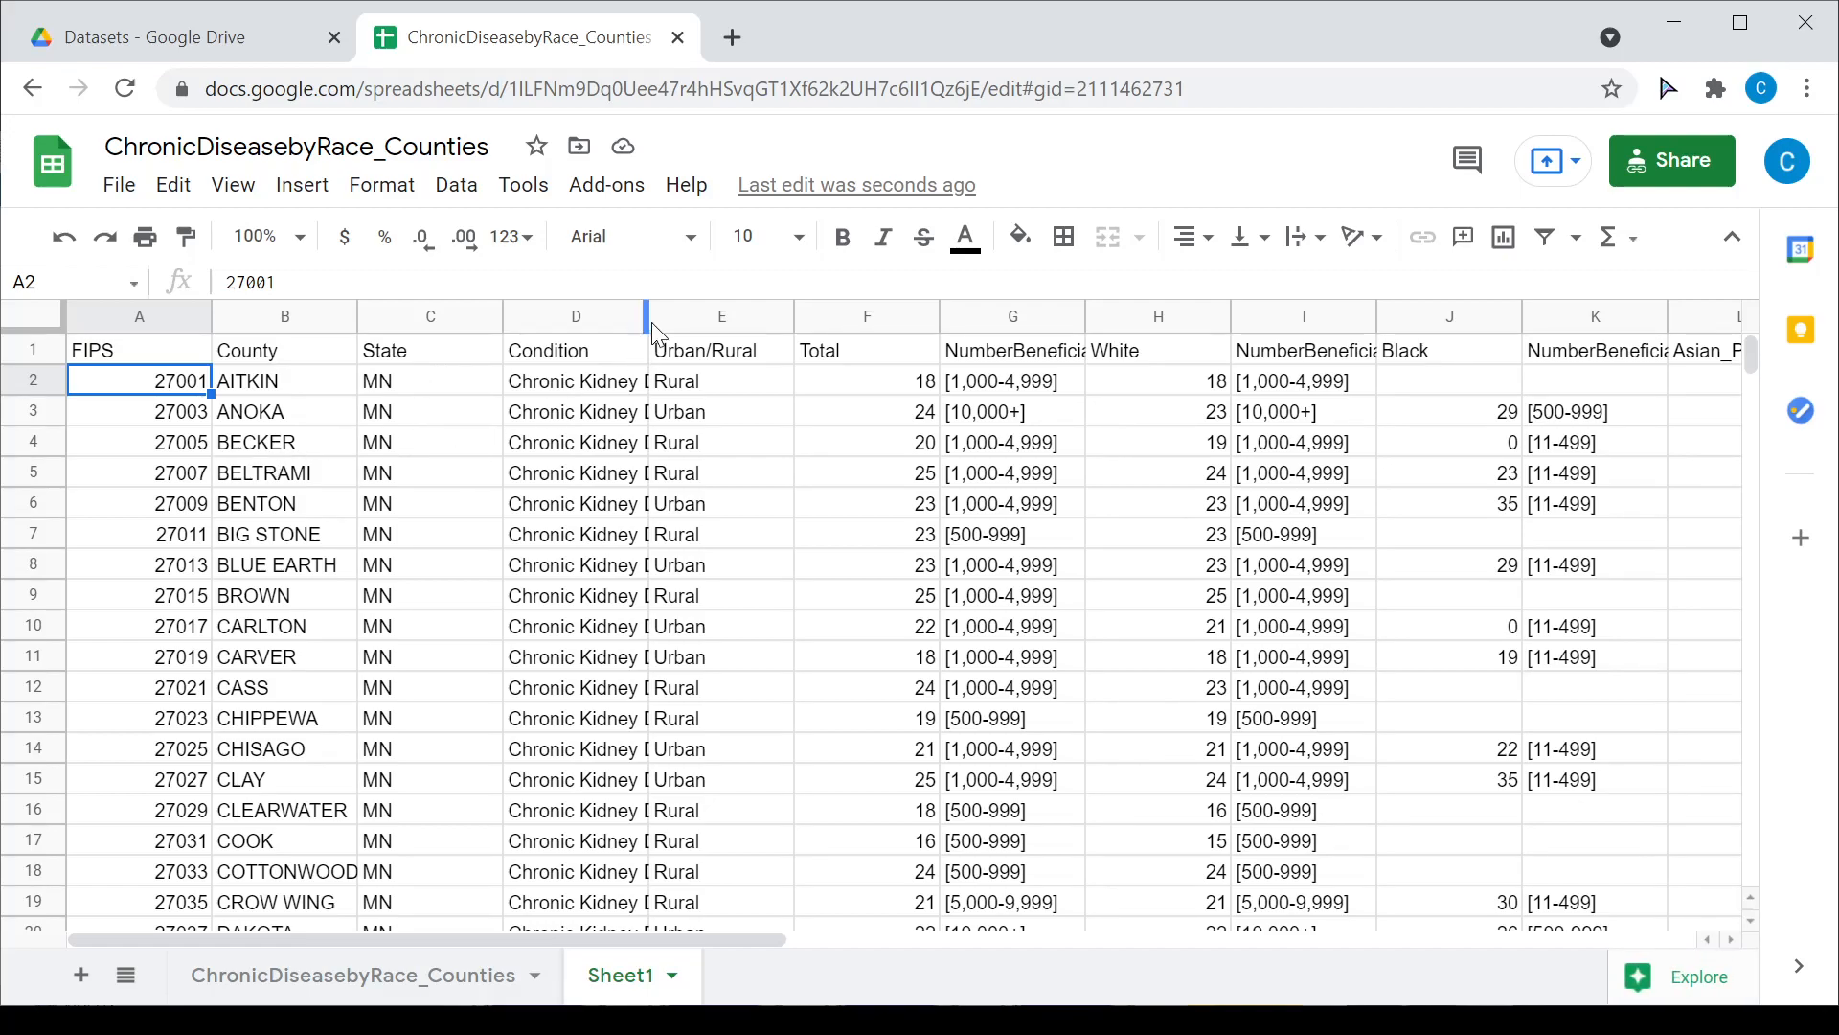
left_click_drag(647, 318, 701, 318)
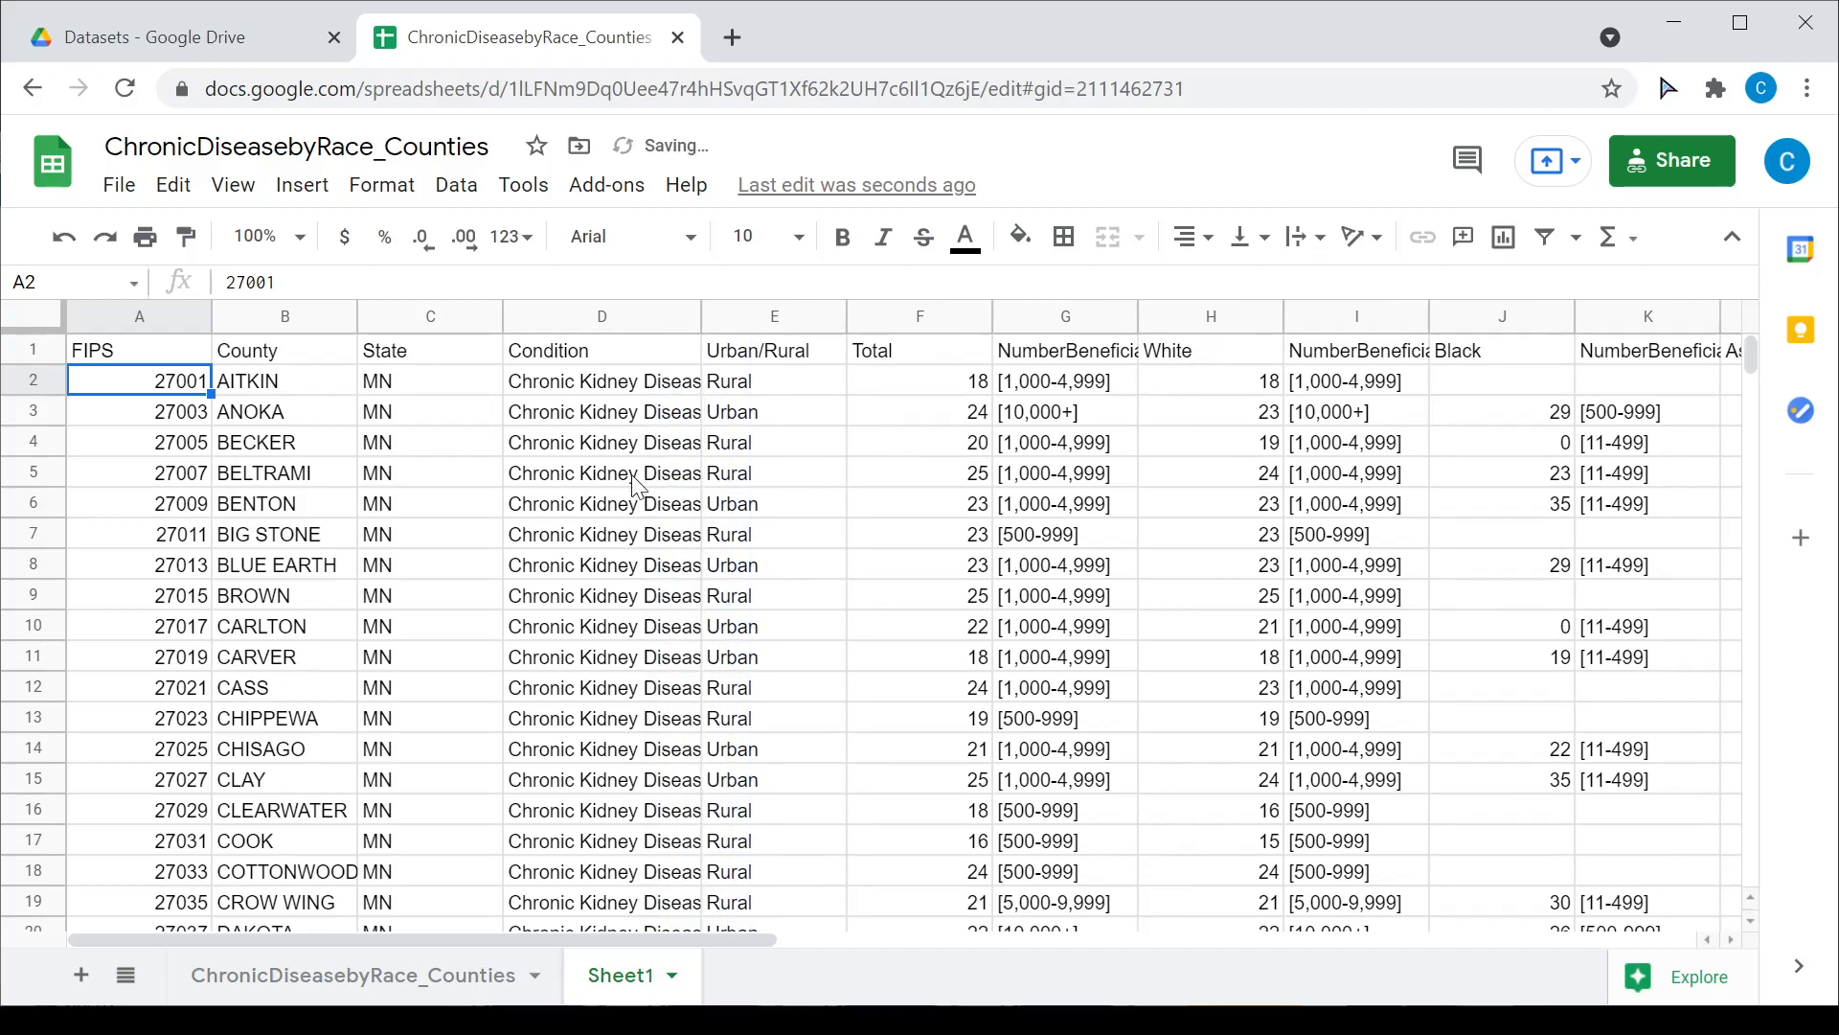
Step: Examine the returned rows on Sheet1, and compare with the State column C in the ChronicDiseasebyRace_Counties sheet
scroll(632, 544, "down", 20)
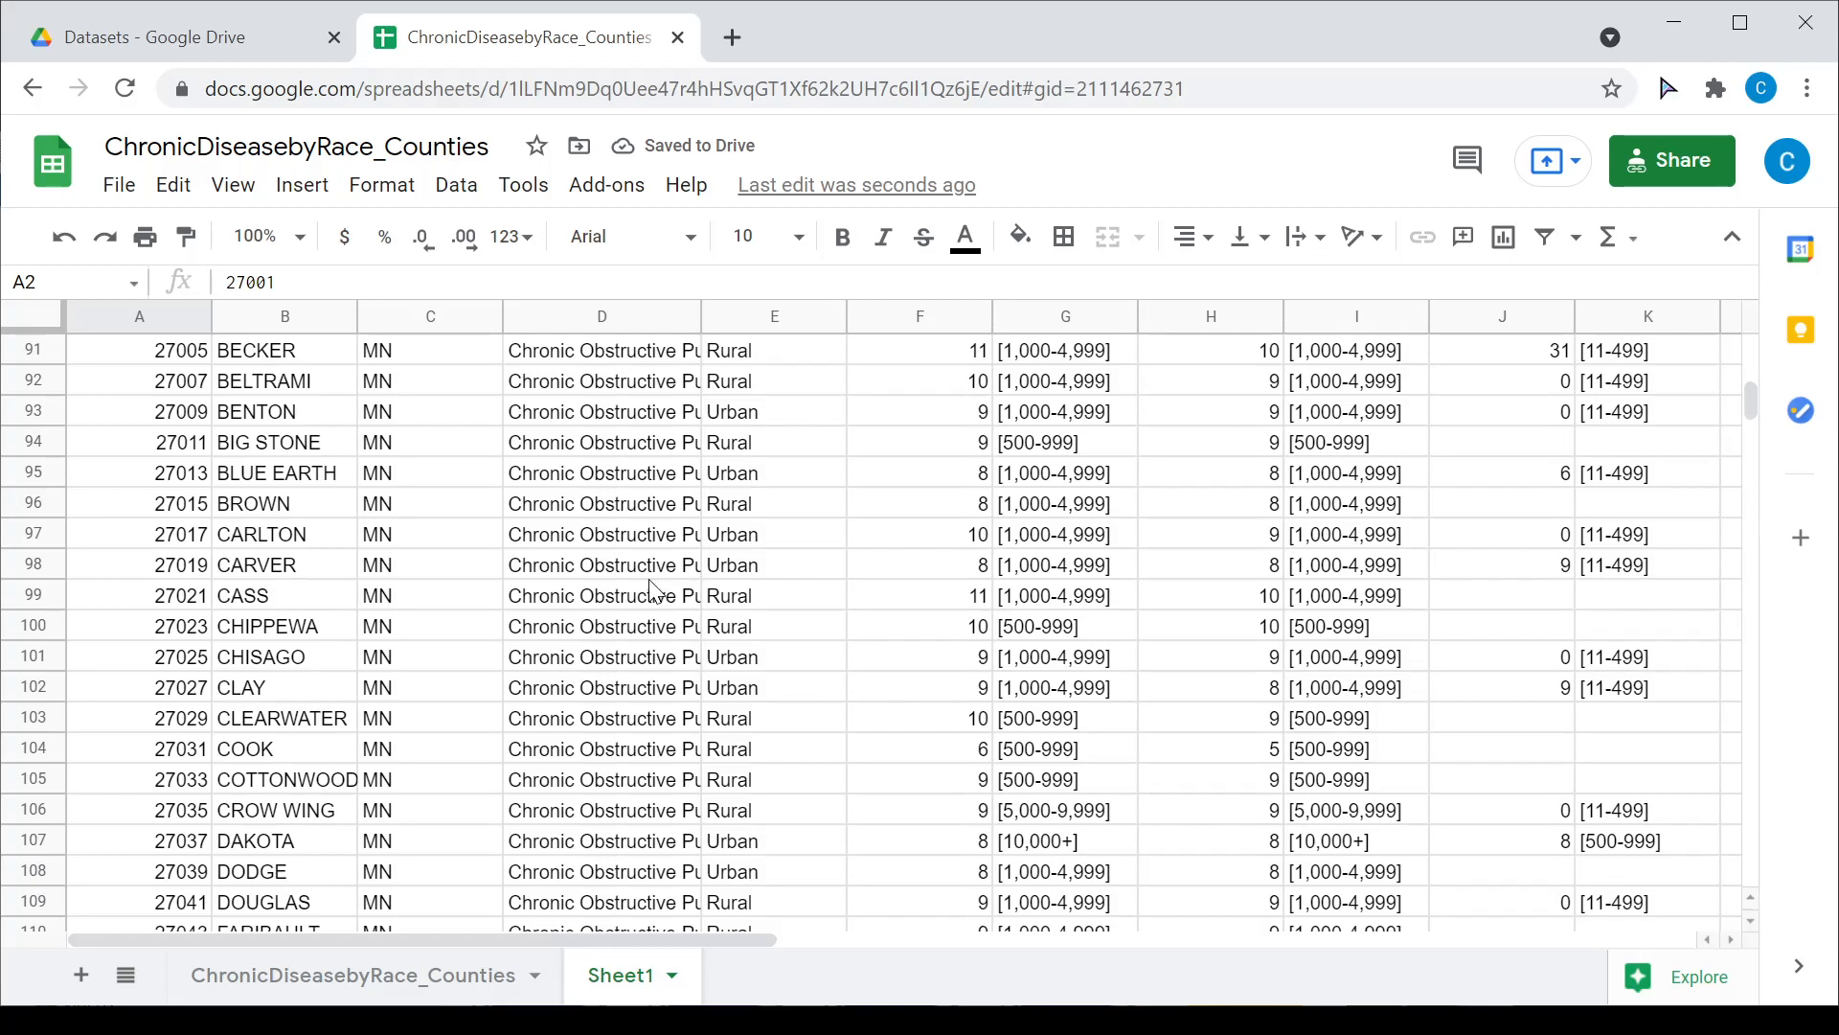
scroll(647, 594, "down", 1)
scroll(628, 596, "up", 14)
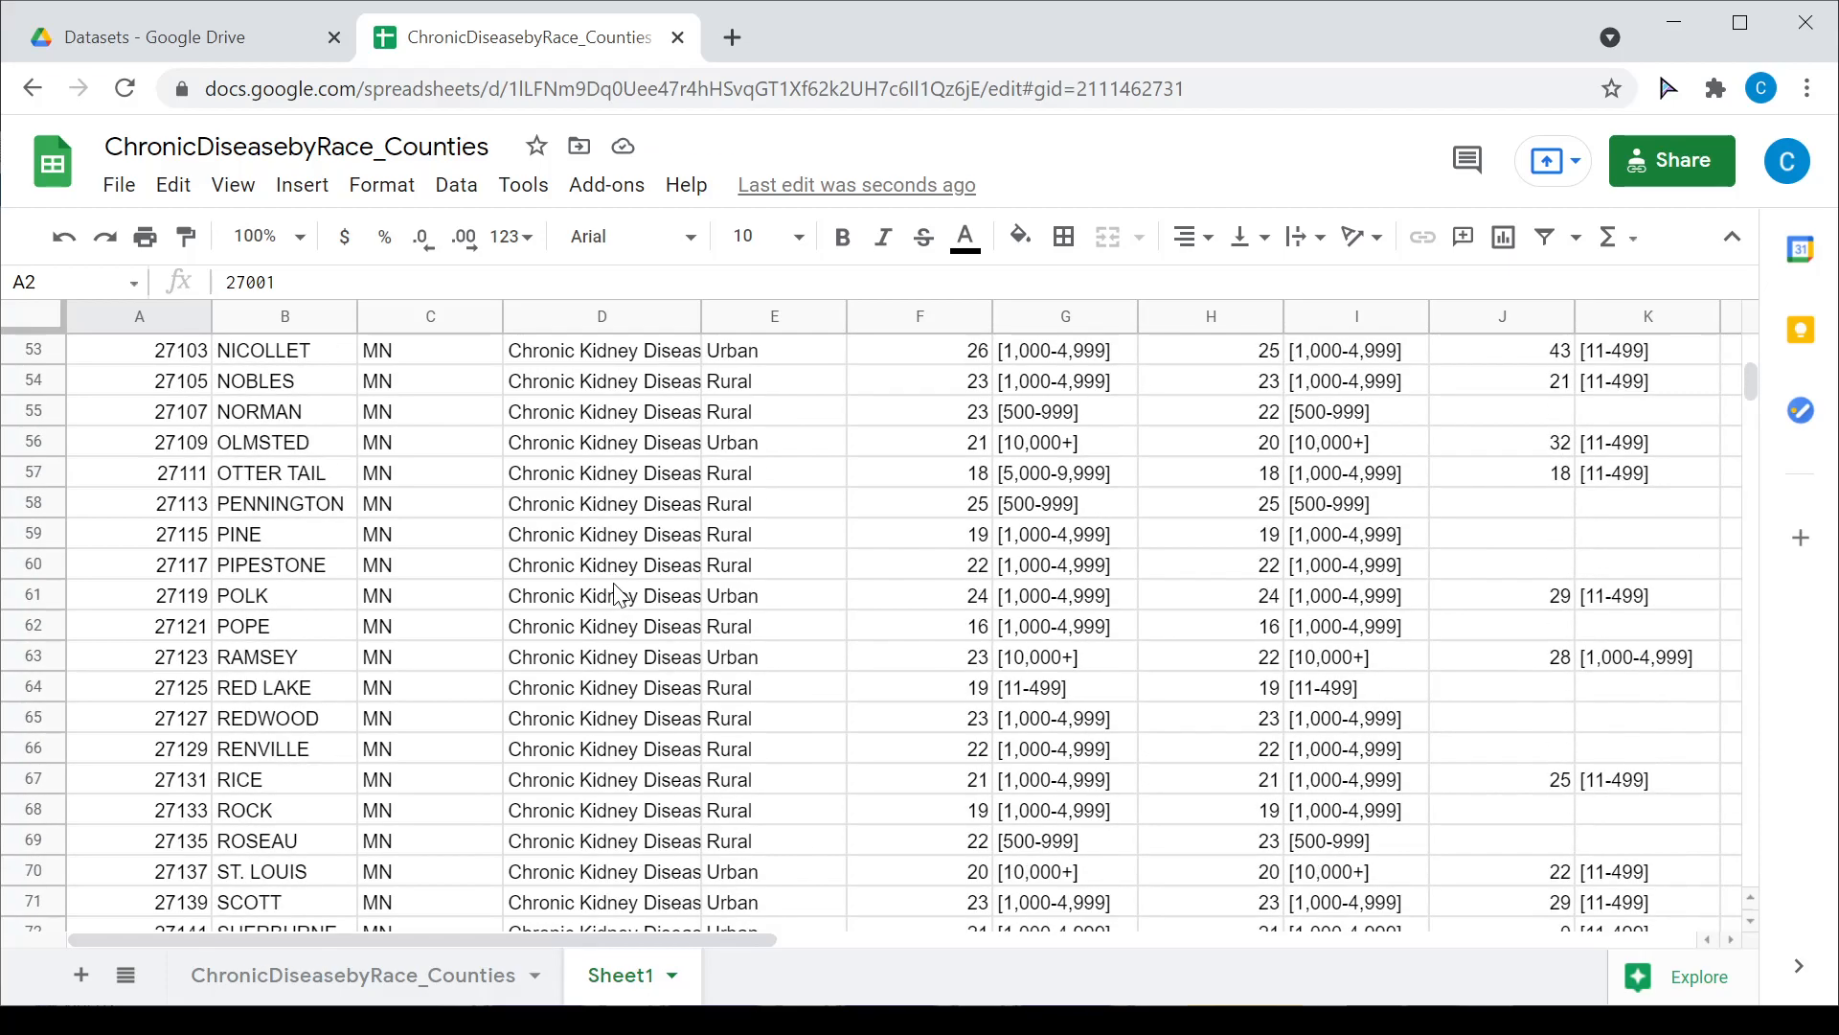
scroll(621, 596, "up", 17)
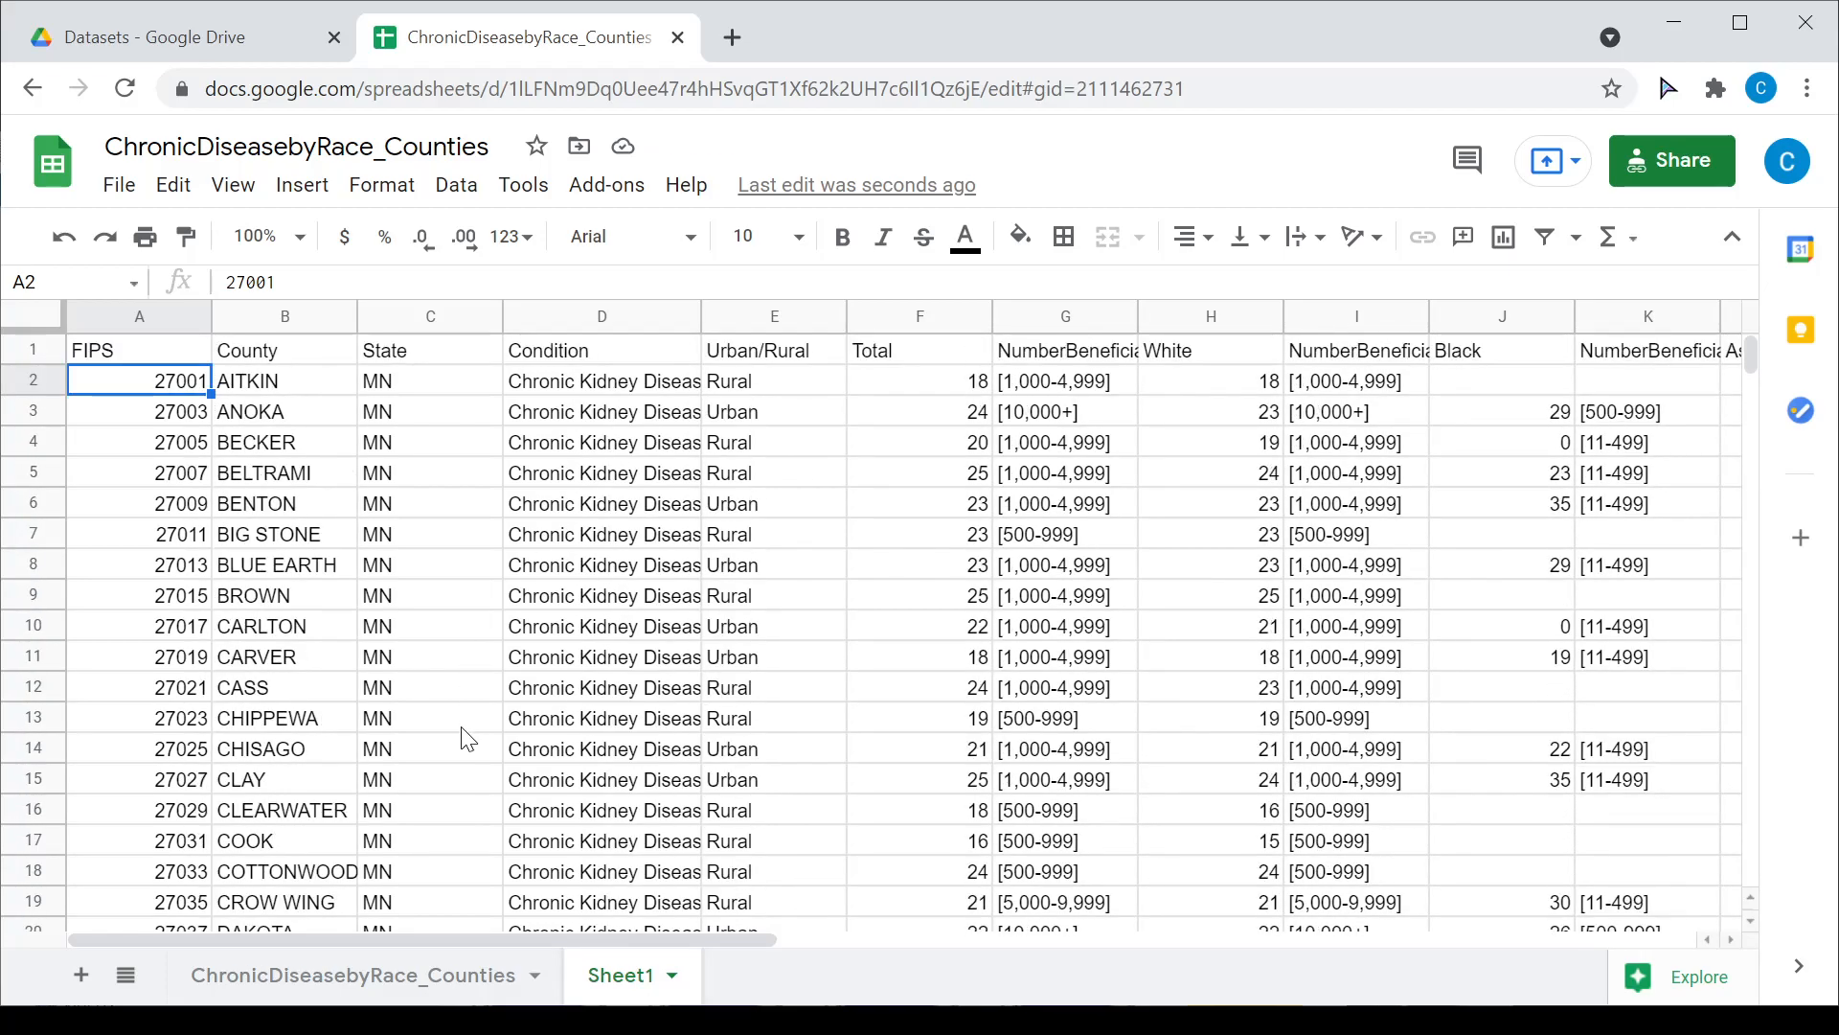
left_click(369, 974)
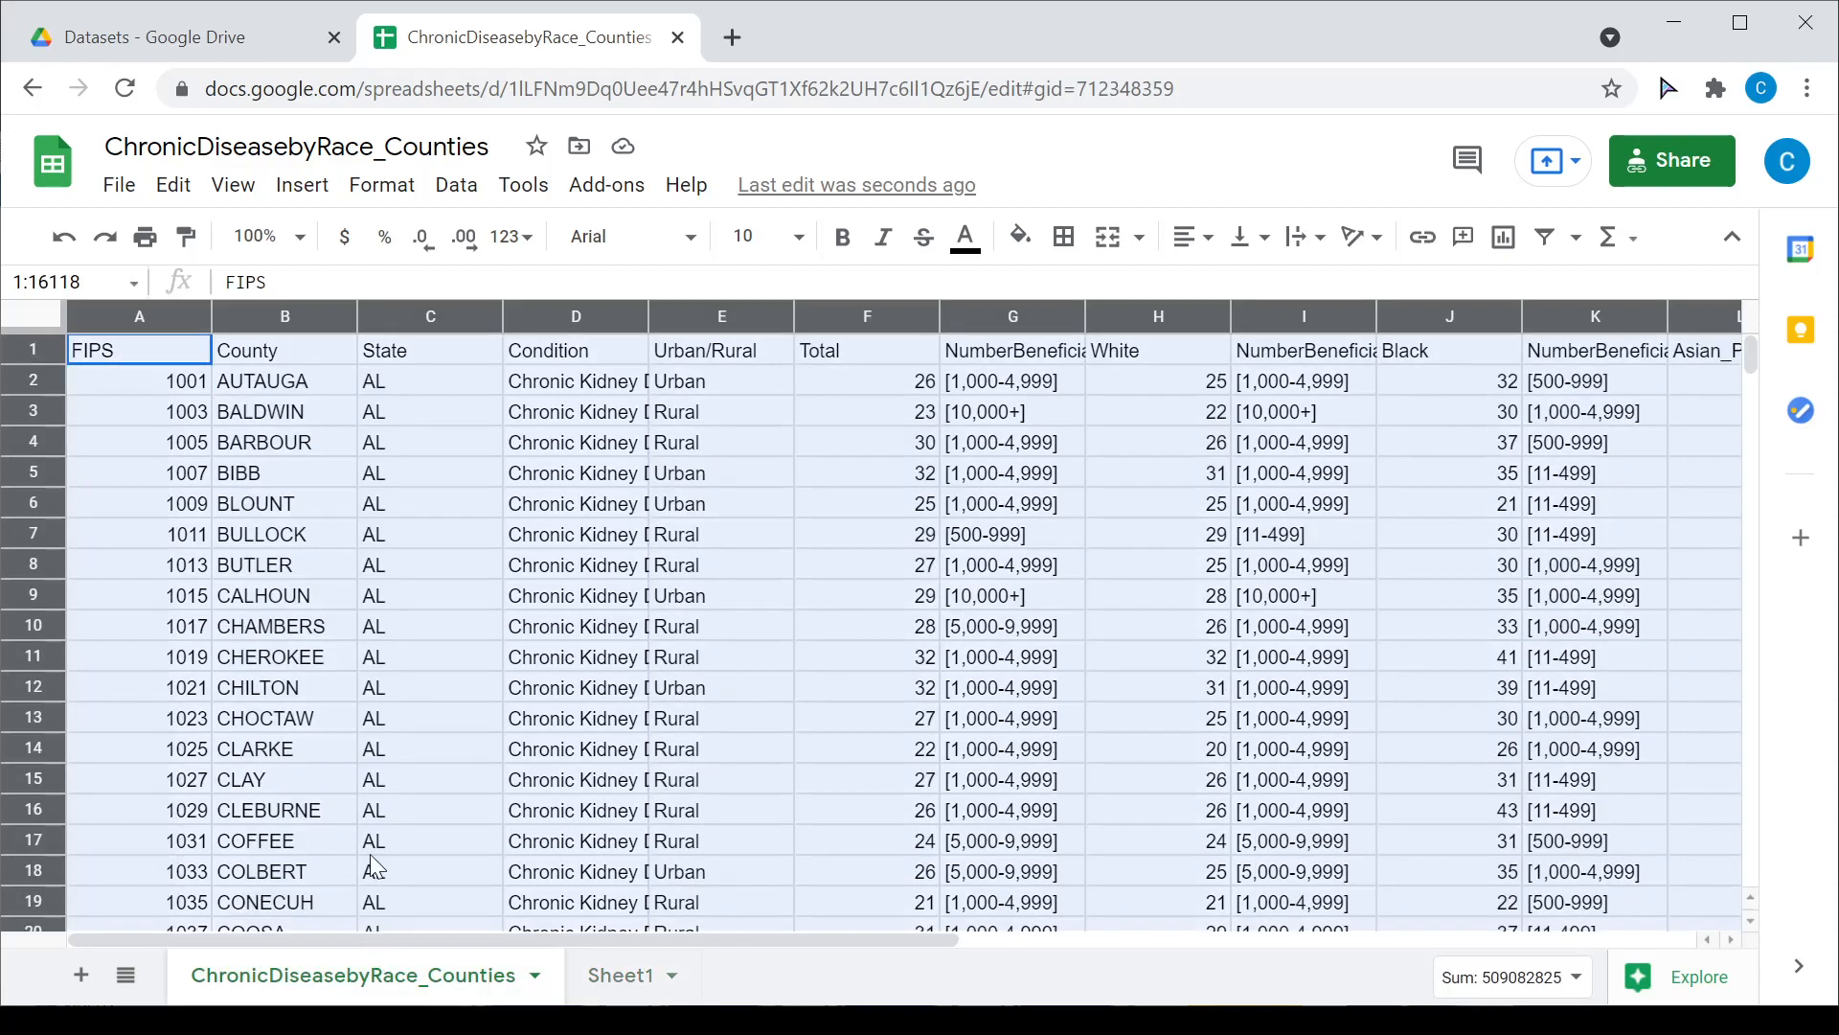
left_click(401, 420)
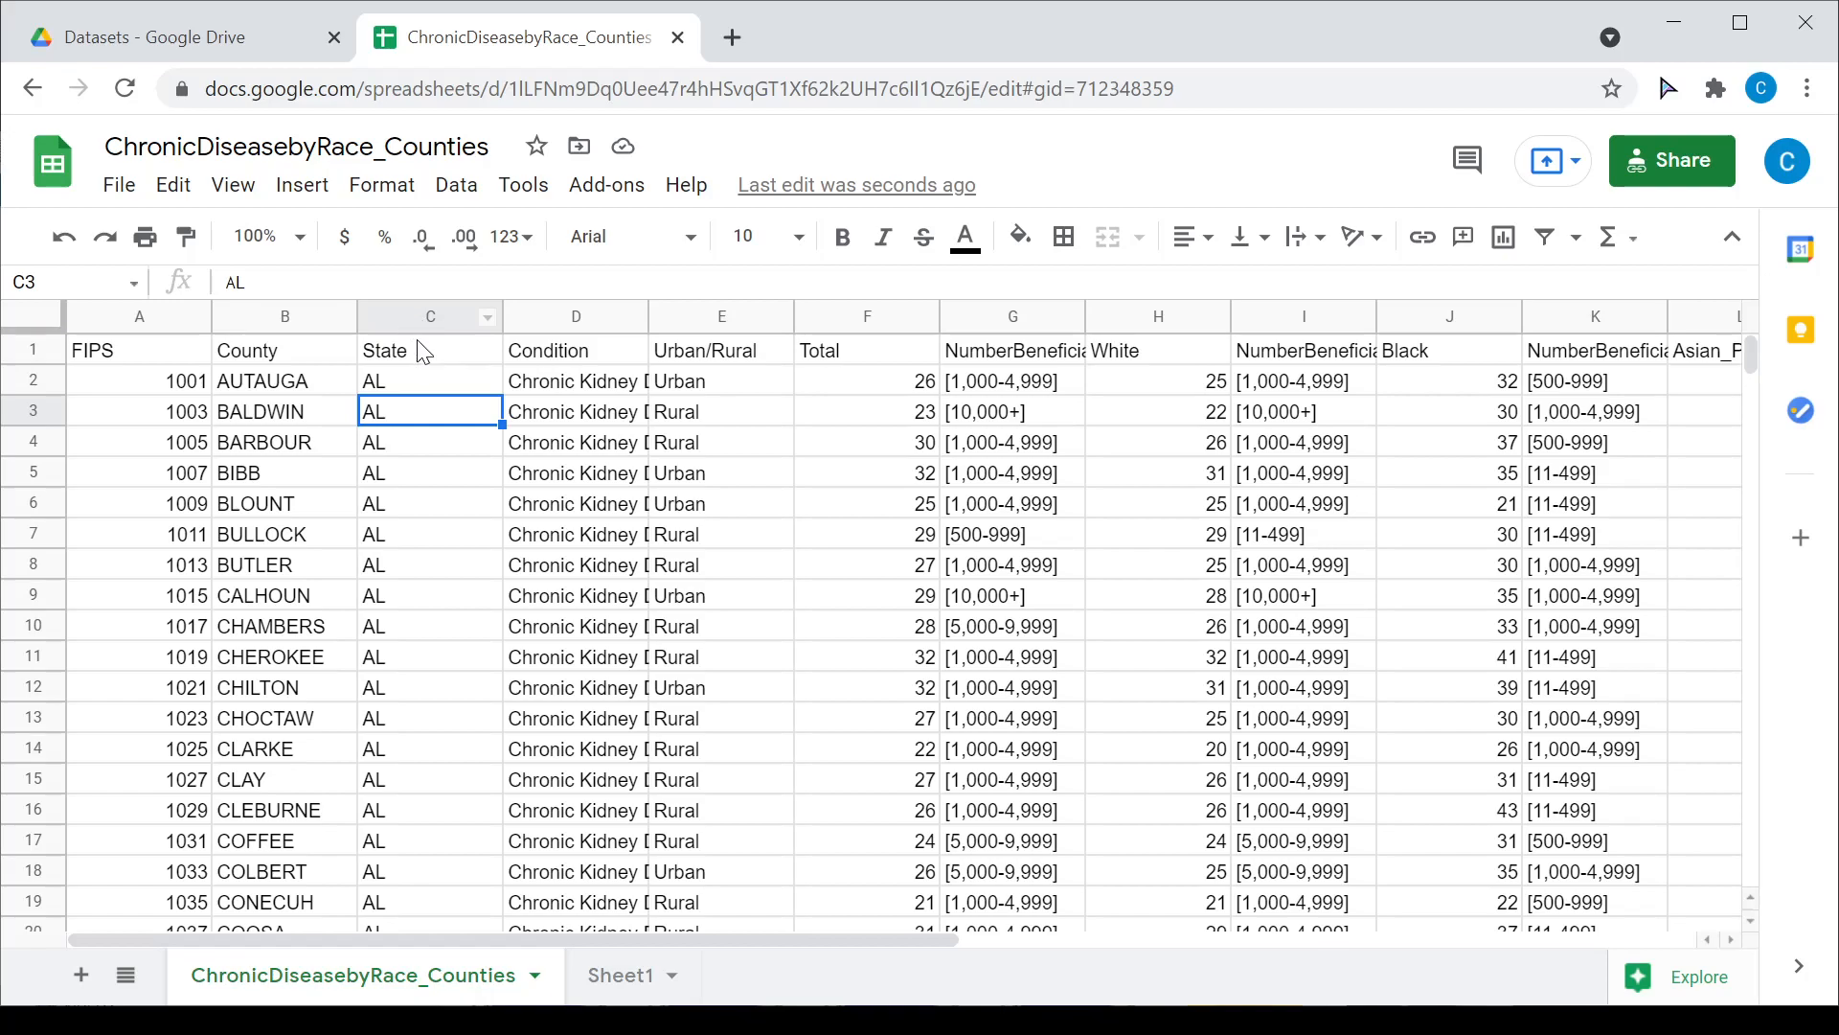
left_click(408, 317)
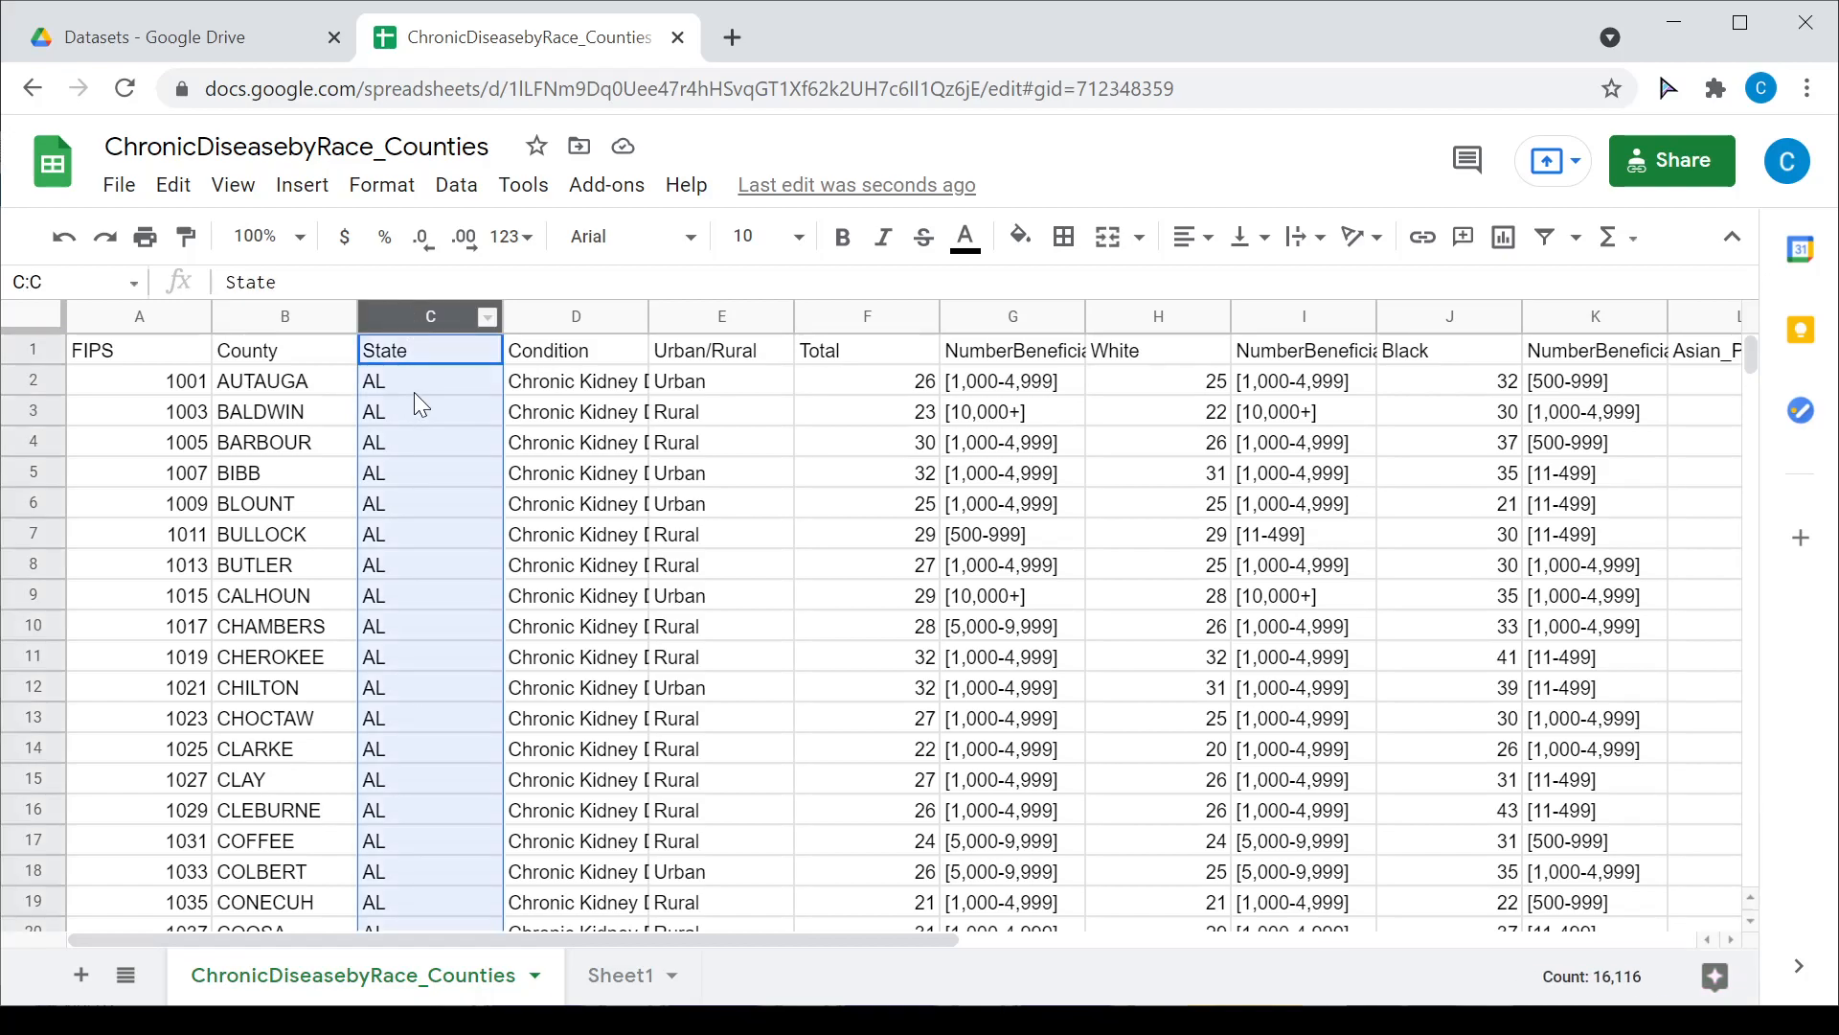
Step: Turn the QUERY formula in Sheet1's cell A1 into plain text by prefixing it with an apostrophe
left_click(604, 987)
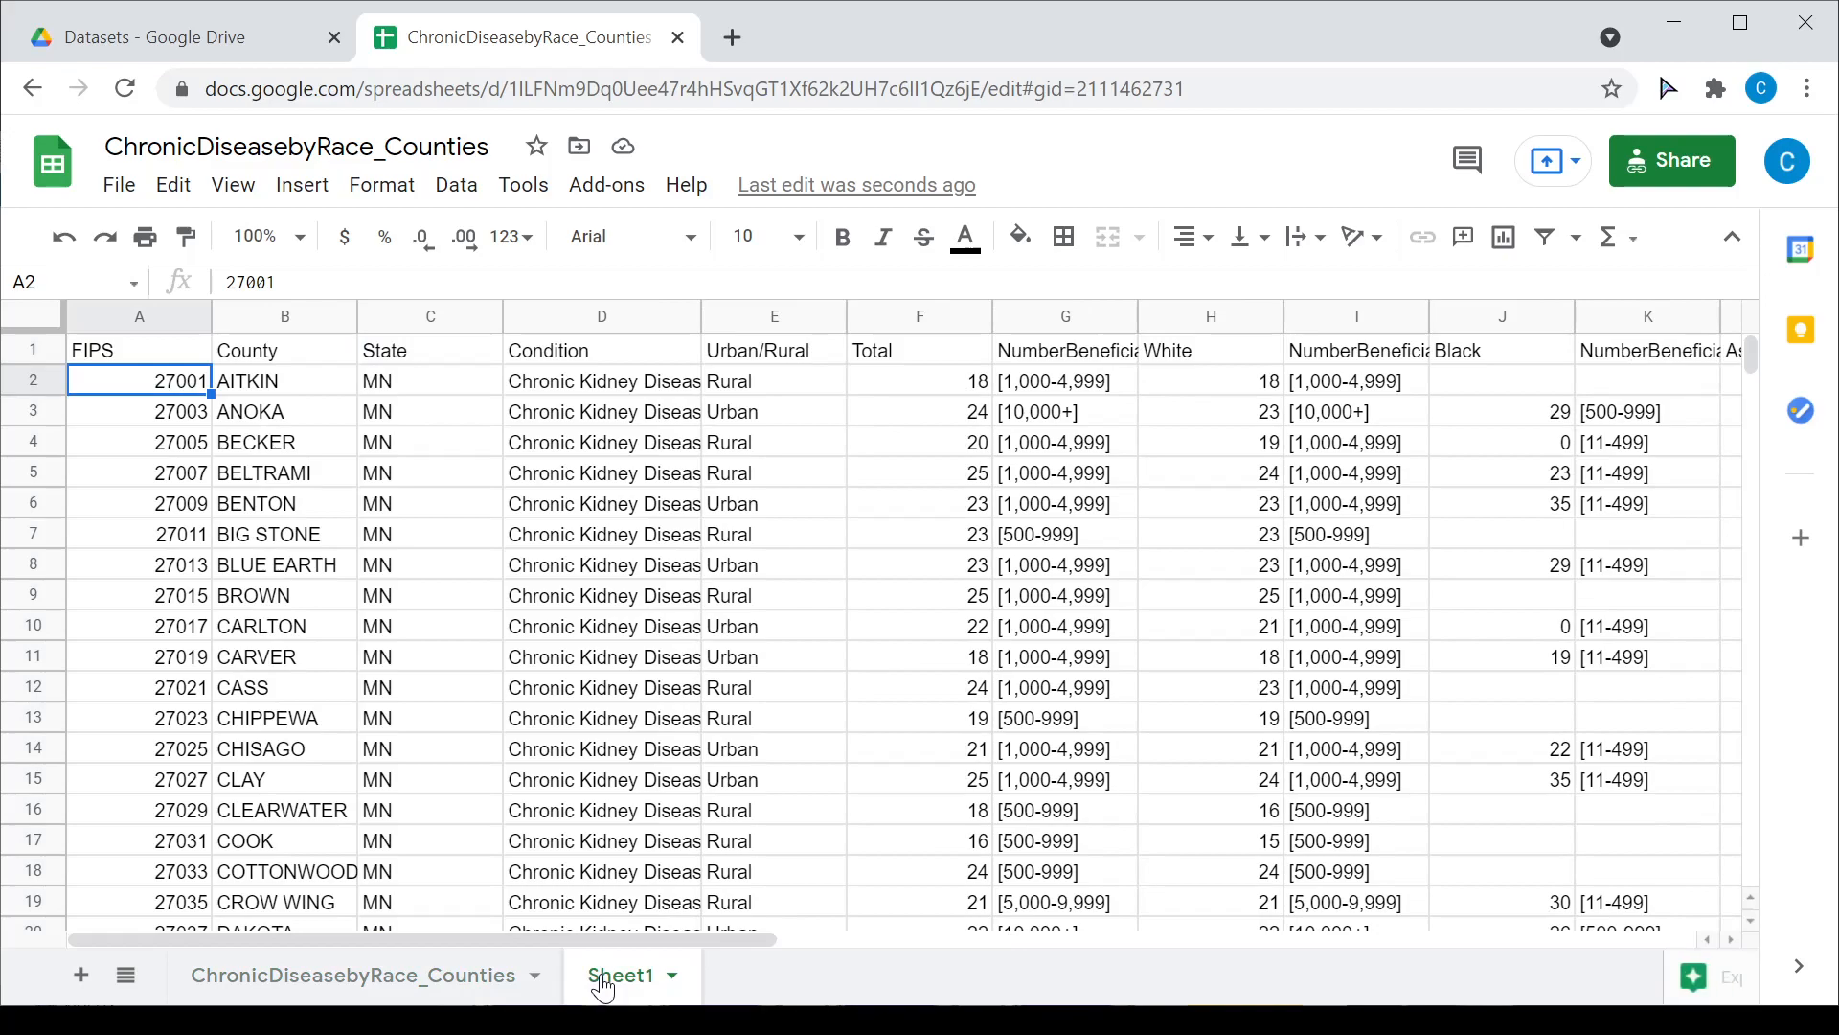
left_click(153, 351)
left_click(227, 282)
type("'")
key("Return")
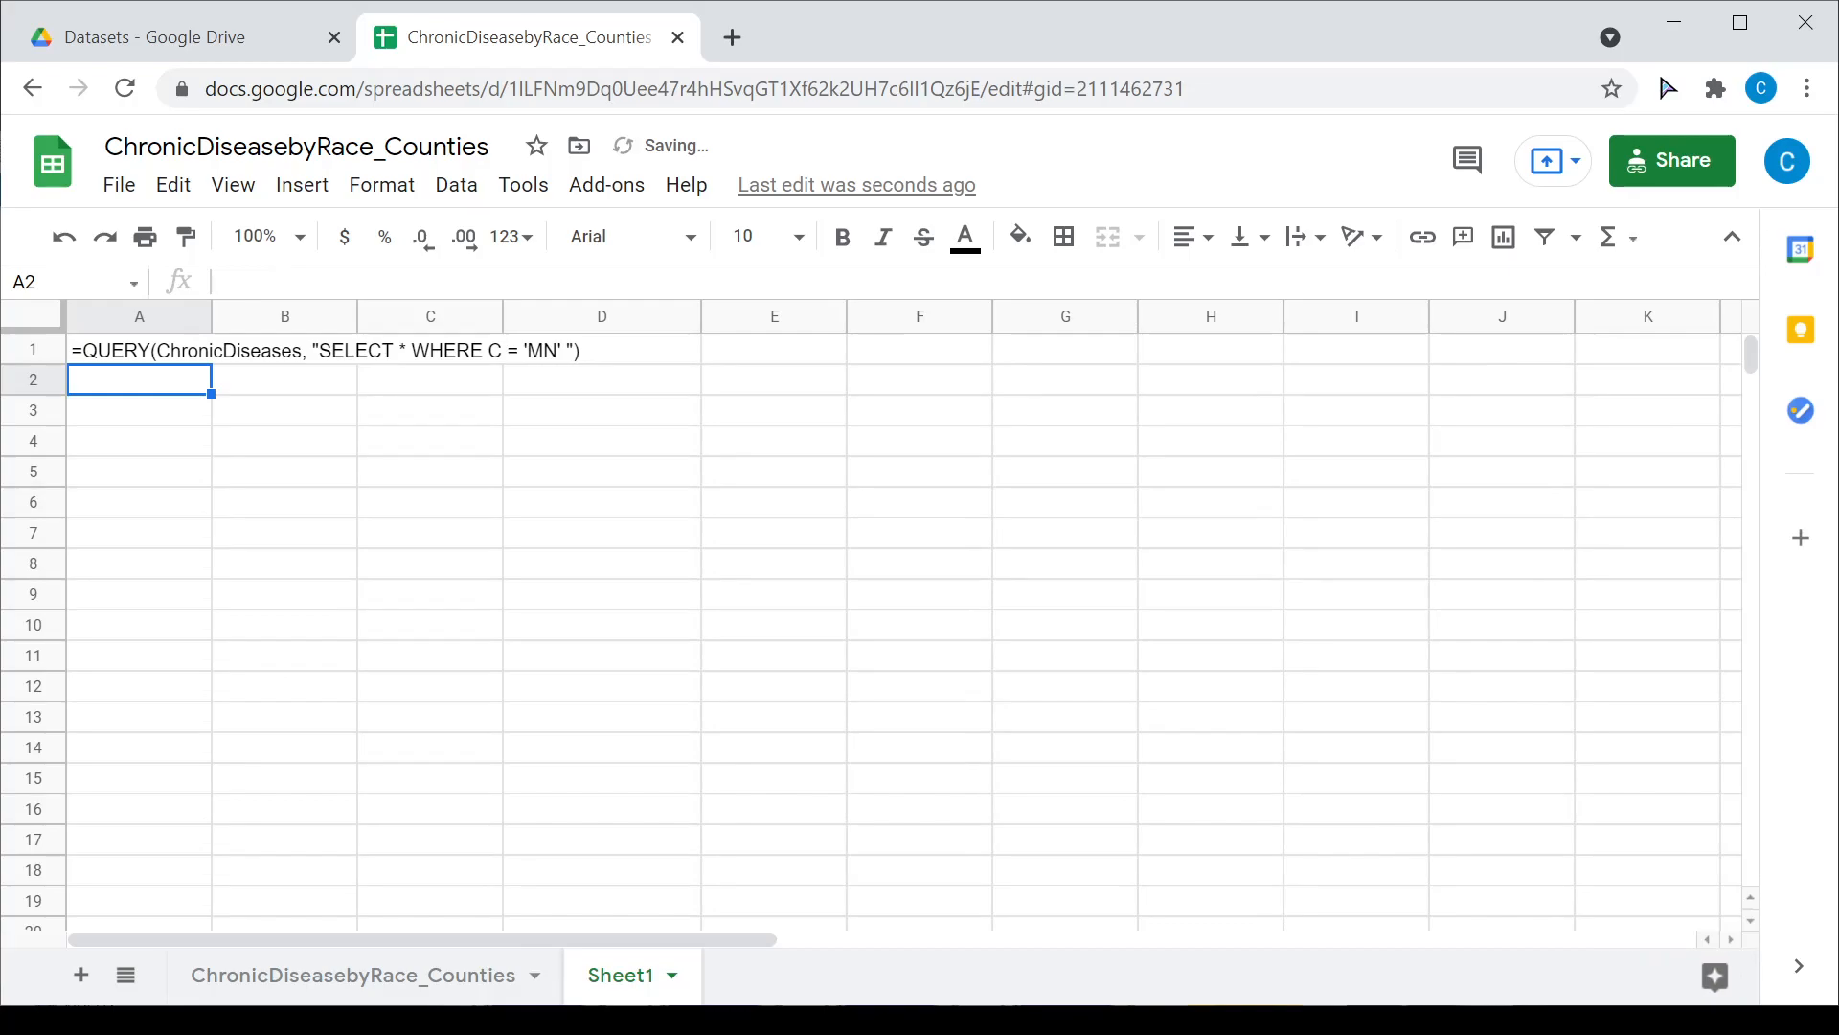
Step: Extend the WHERE clause in cell A1's query text with OR C = 'WI' after the 'MN' condition
left_click(297, 239)
left_click(265, 565)
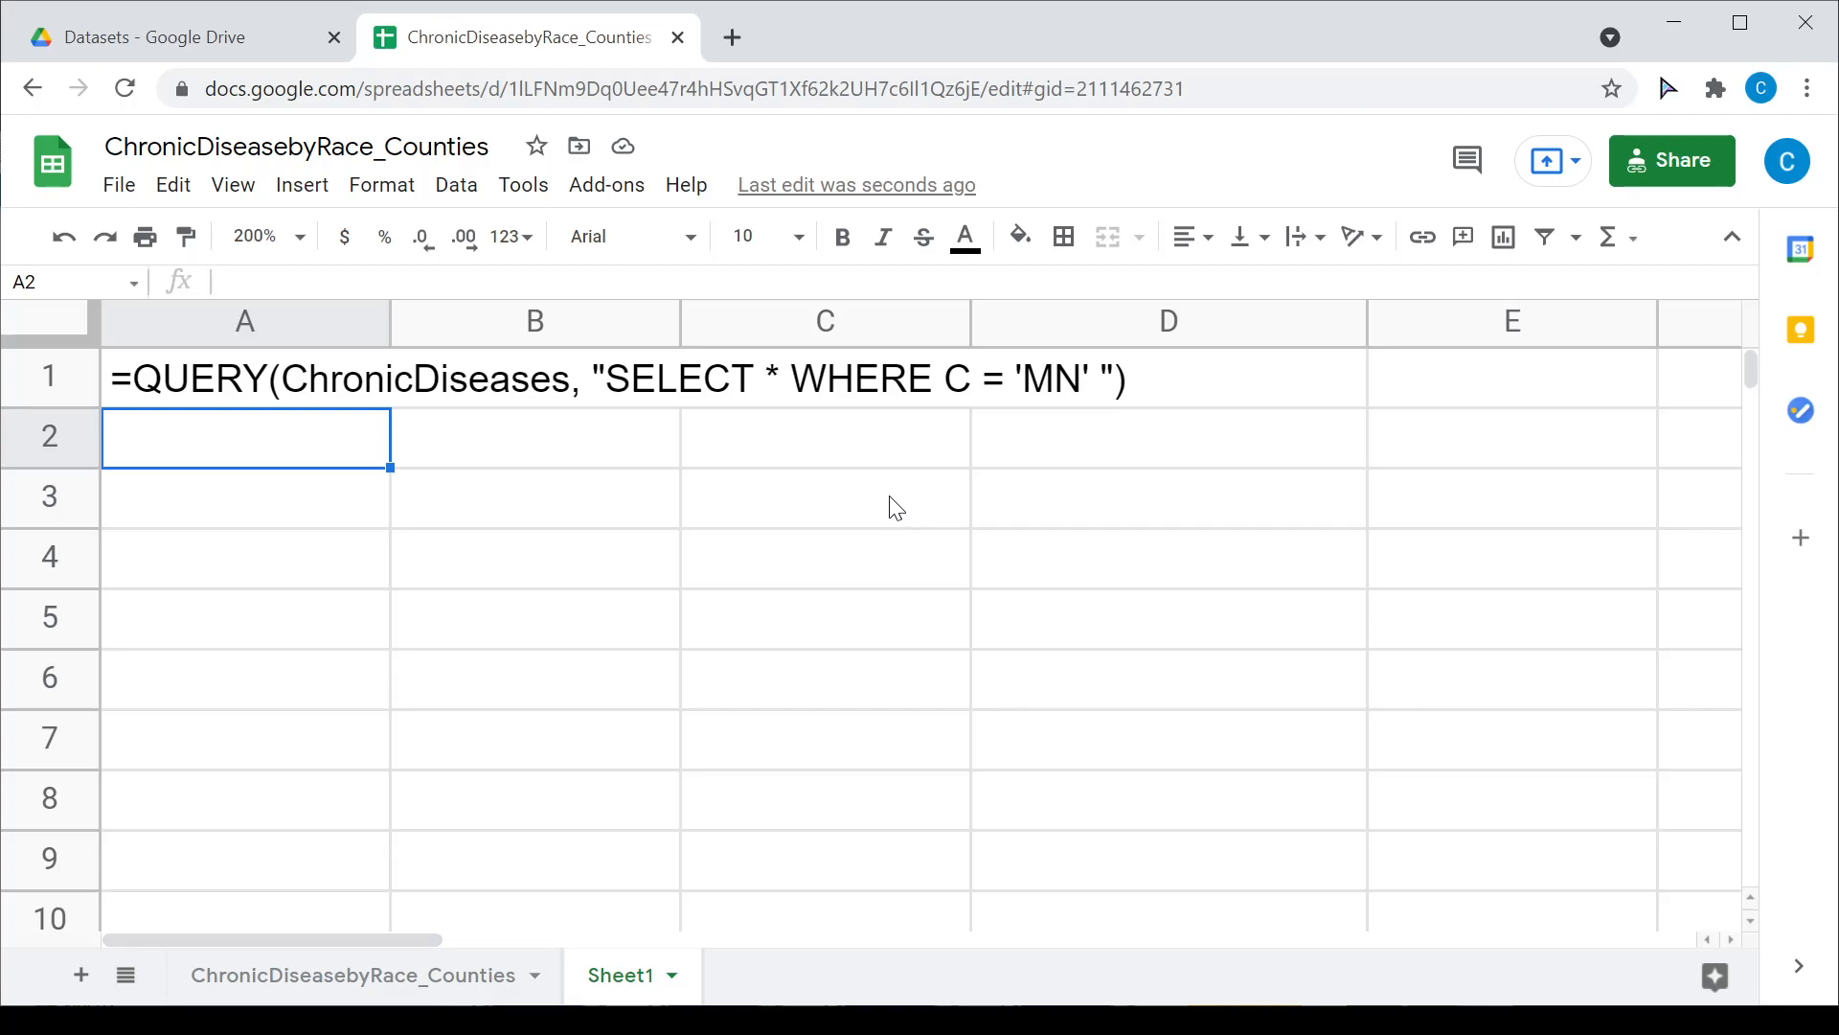
left_click(222, 382)
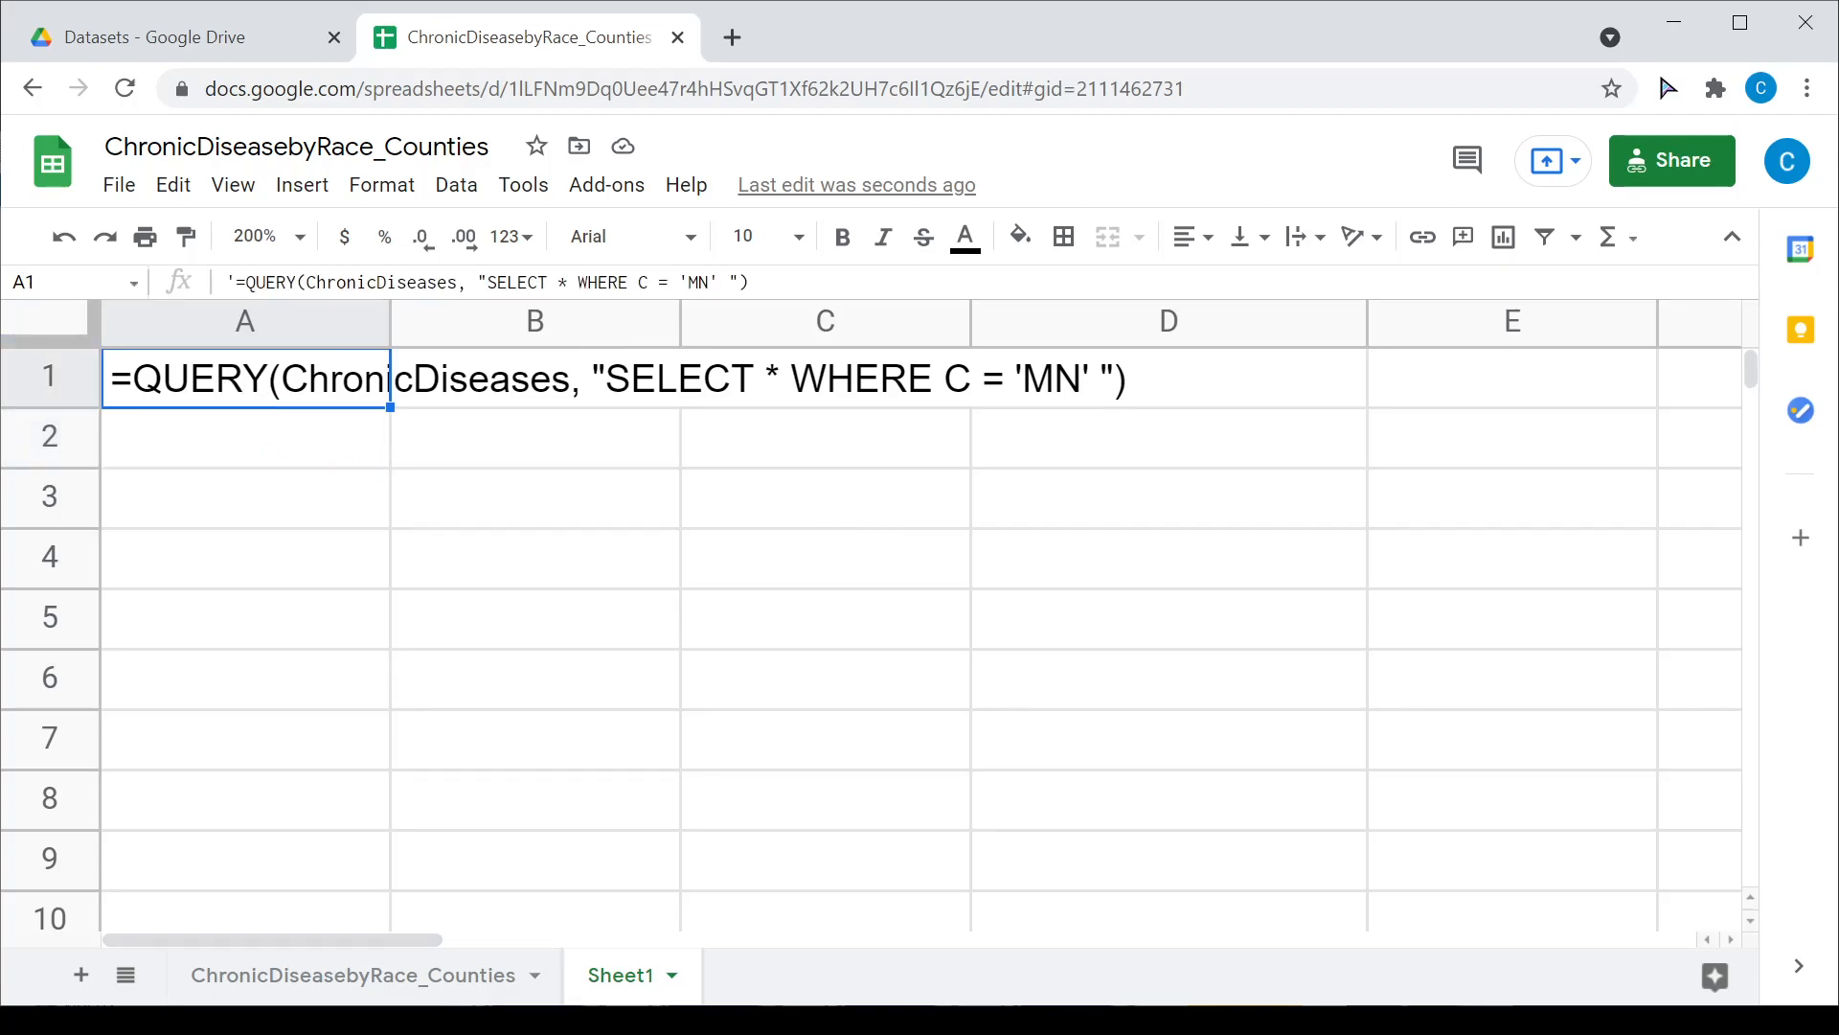
double_click(390, 378)
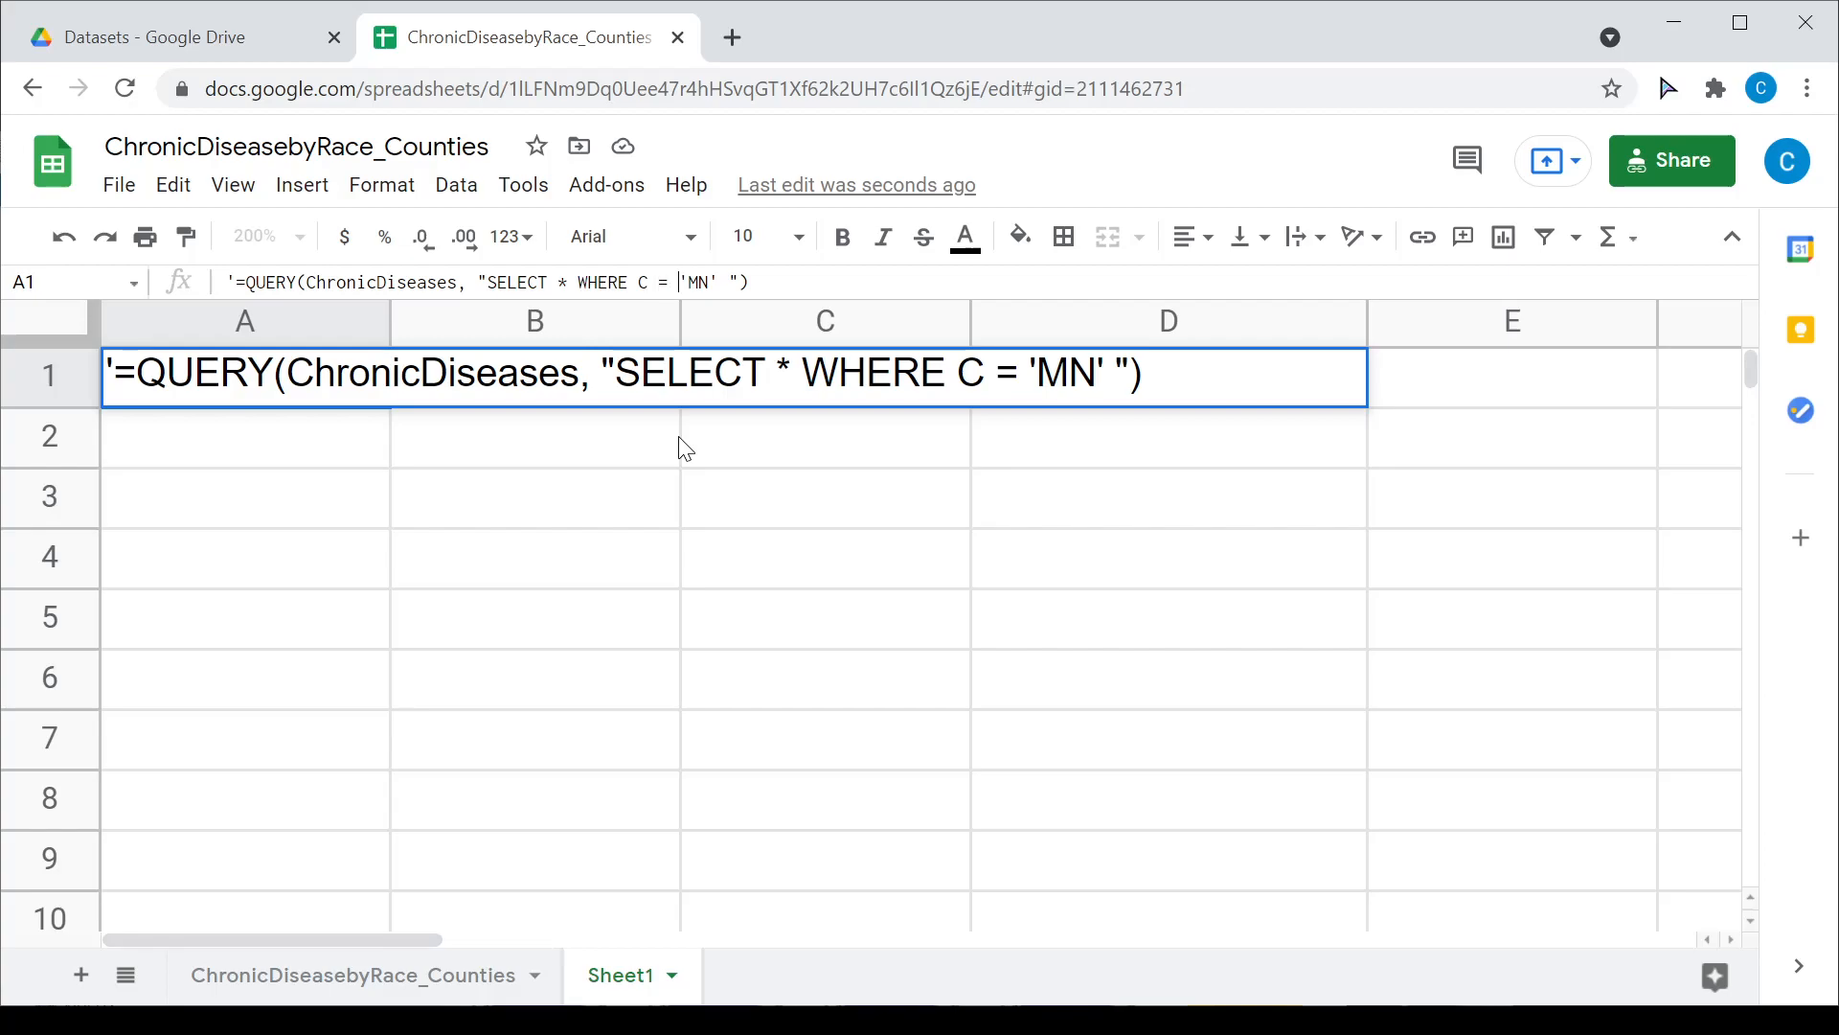
type("OR C ")
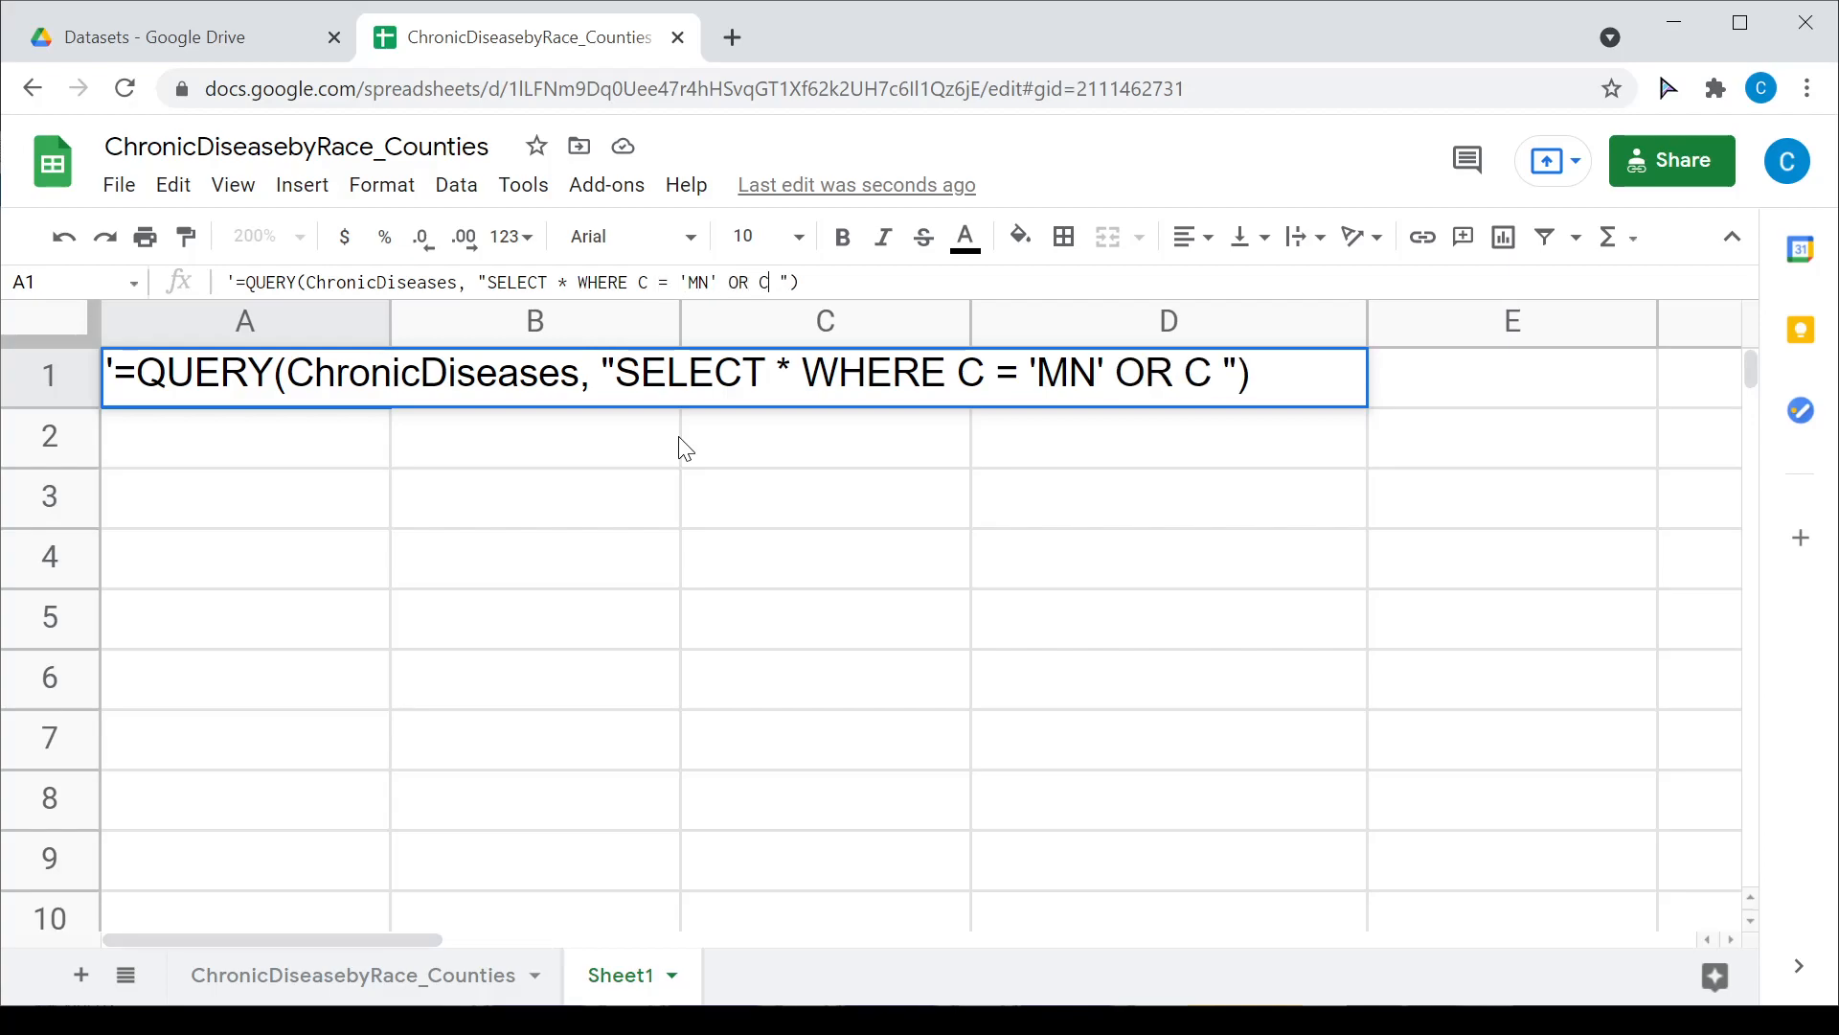
type("=")
key("BackSpace")
type("= 'WI'")
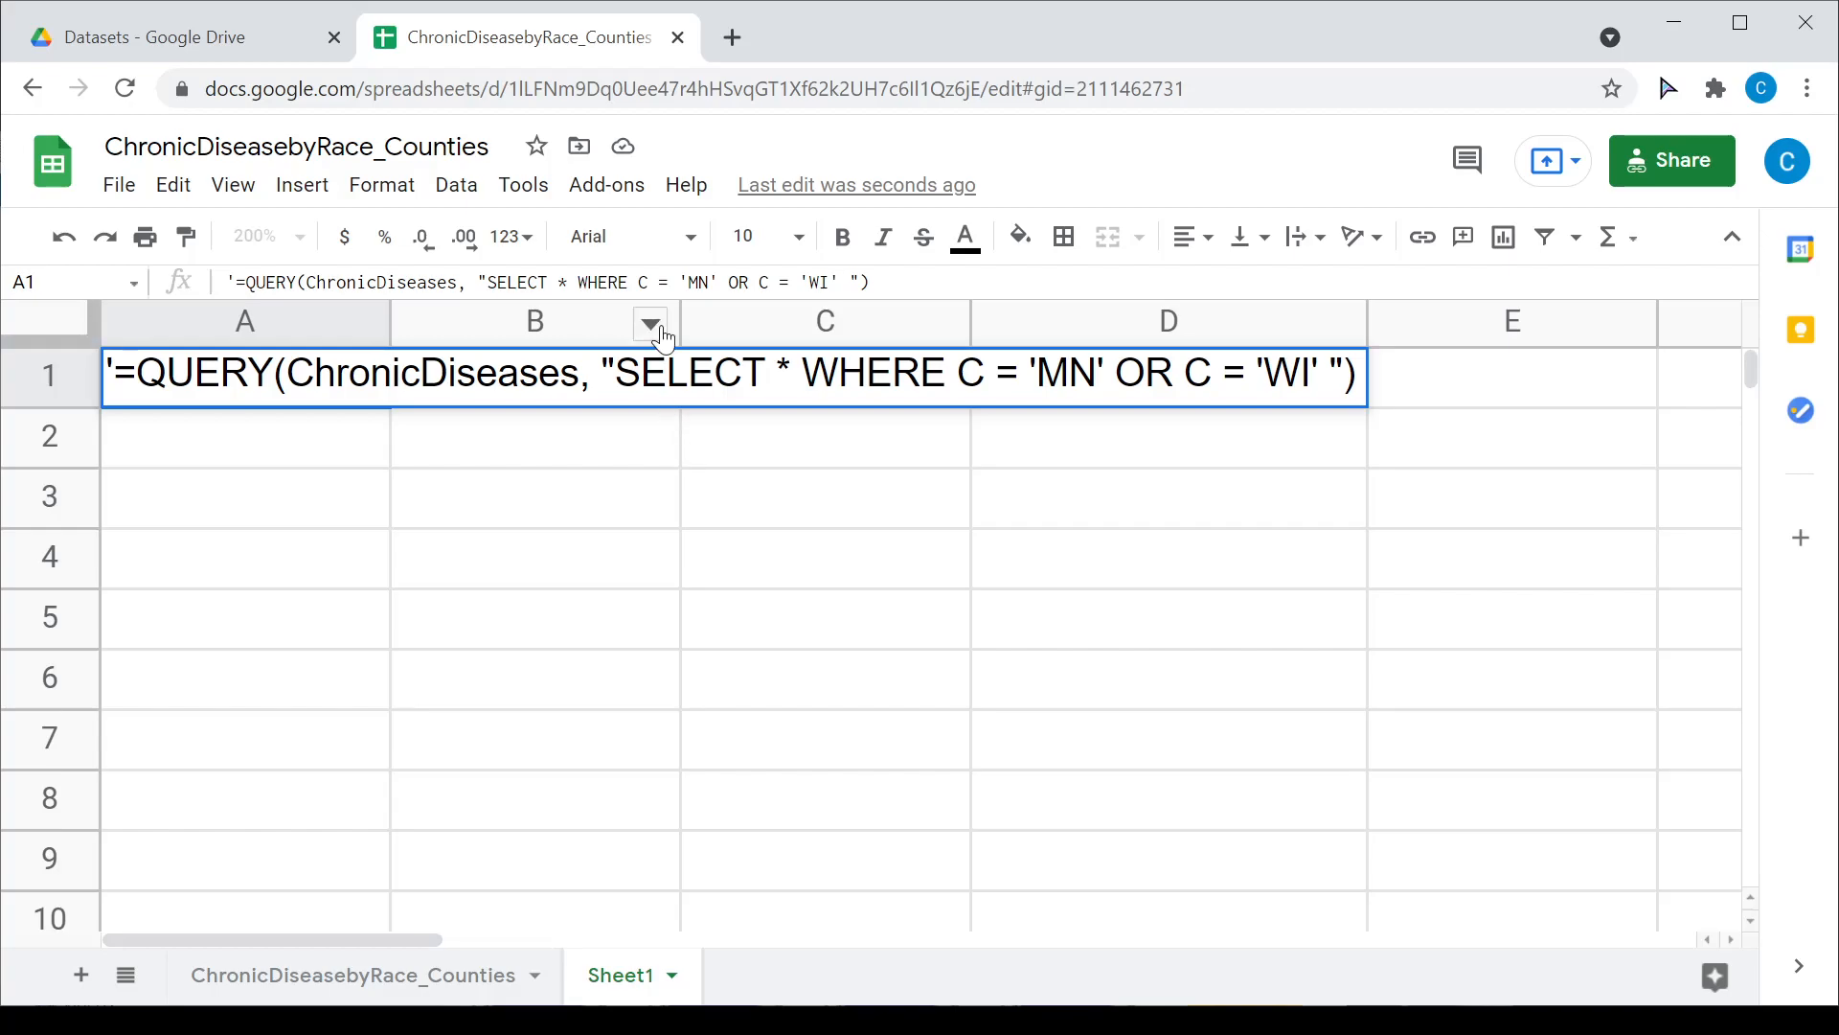
Step: Enclose the conditions C = 'MN' OR C = 'WI' in parentheses within A1's query text and commit the cell
type("( ")
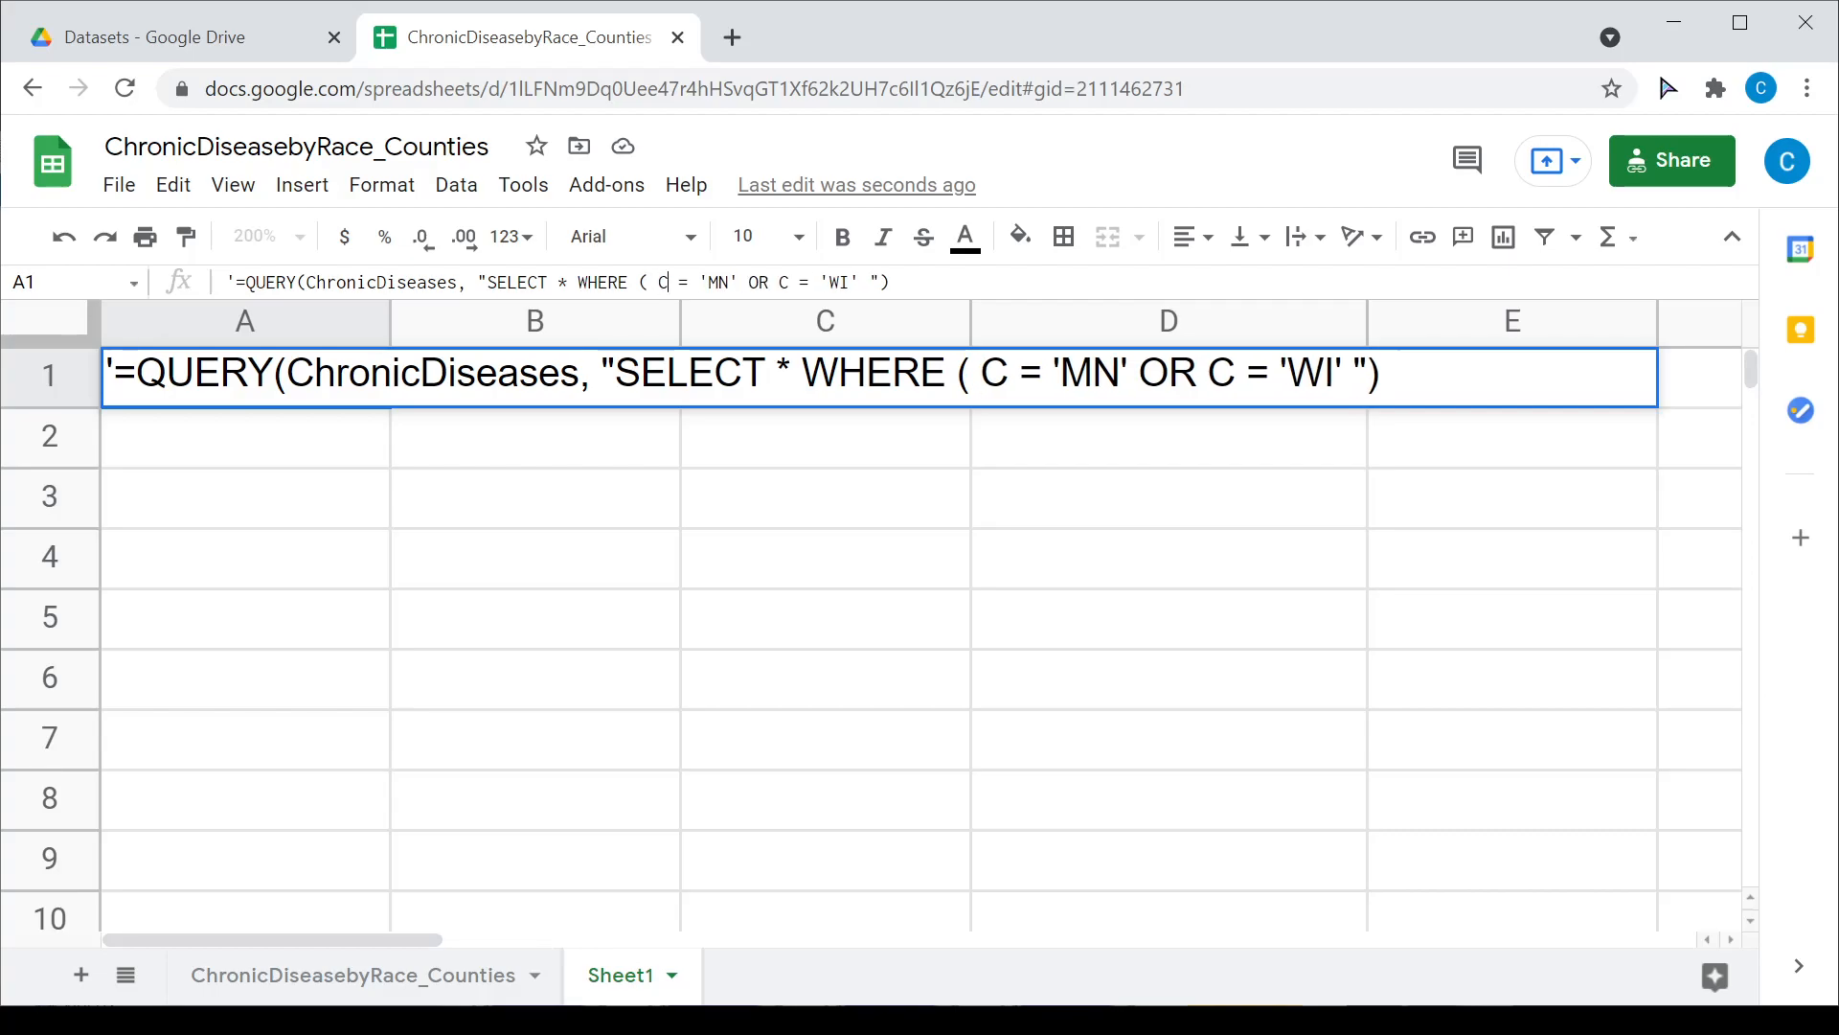
type(" )")
left_click_drag(659, 282, 859, 283)
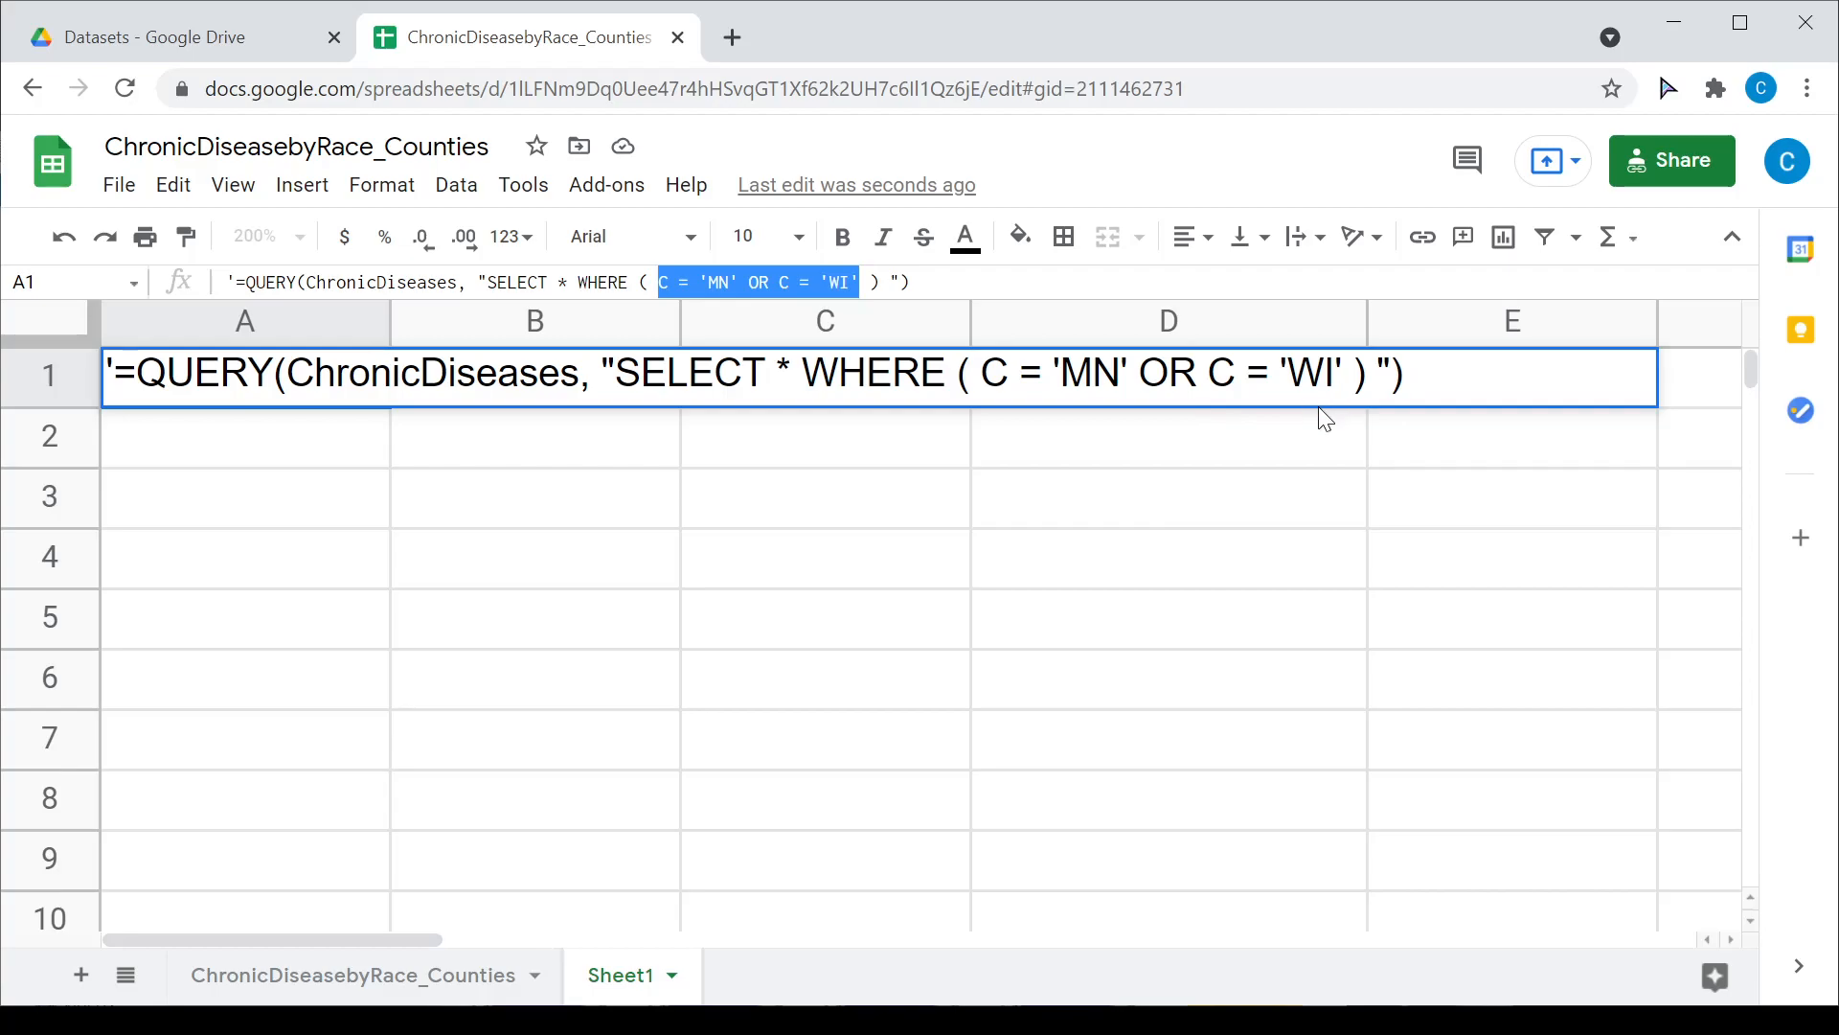
left_click(915, 281)
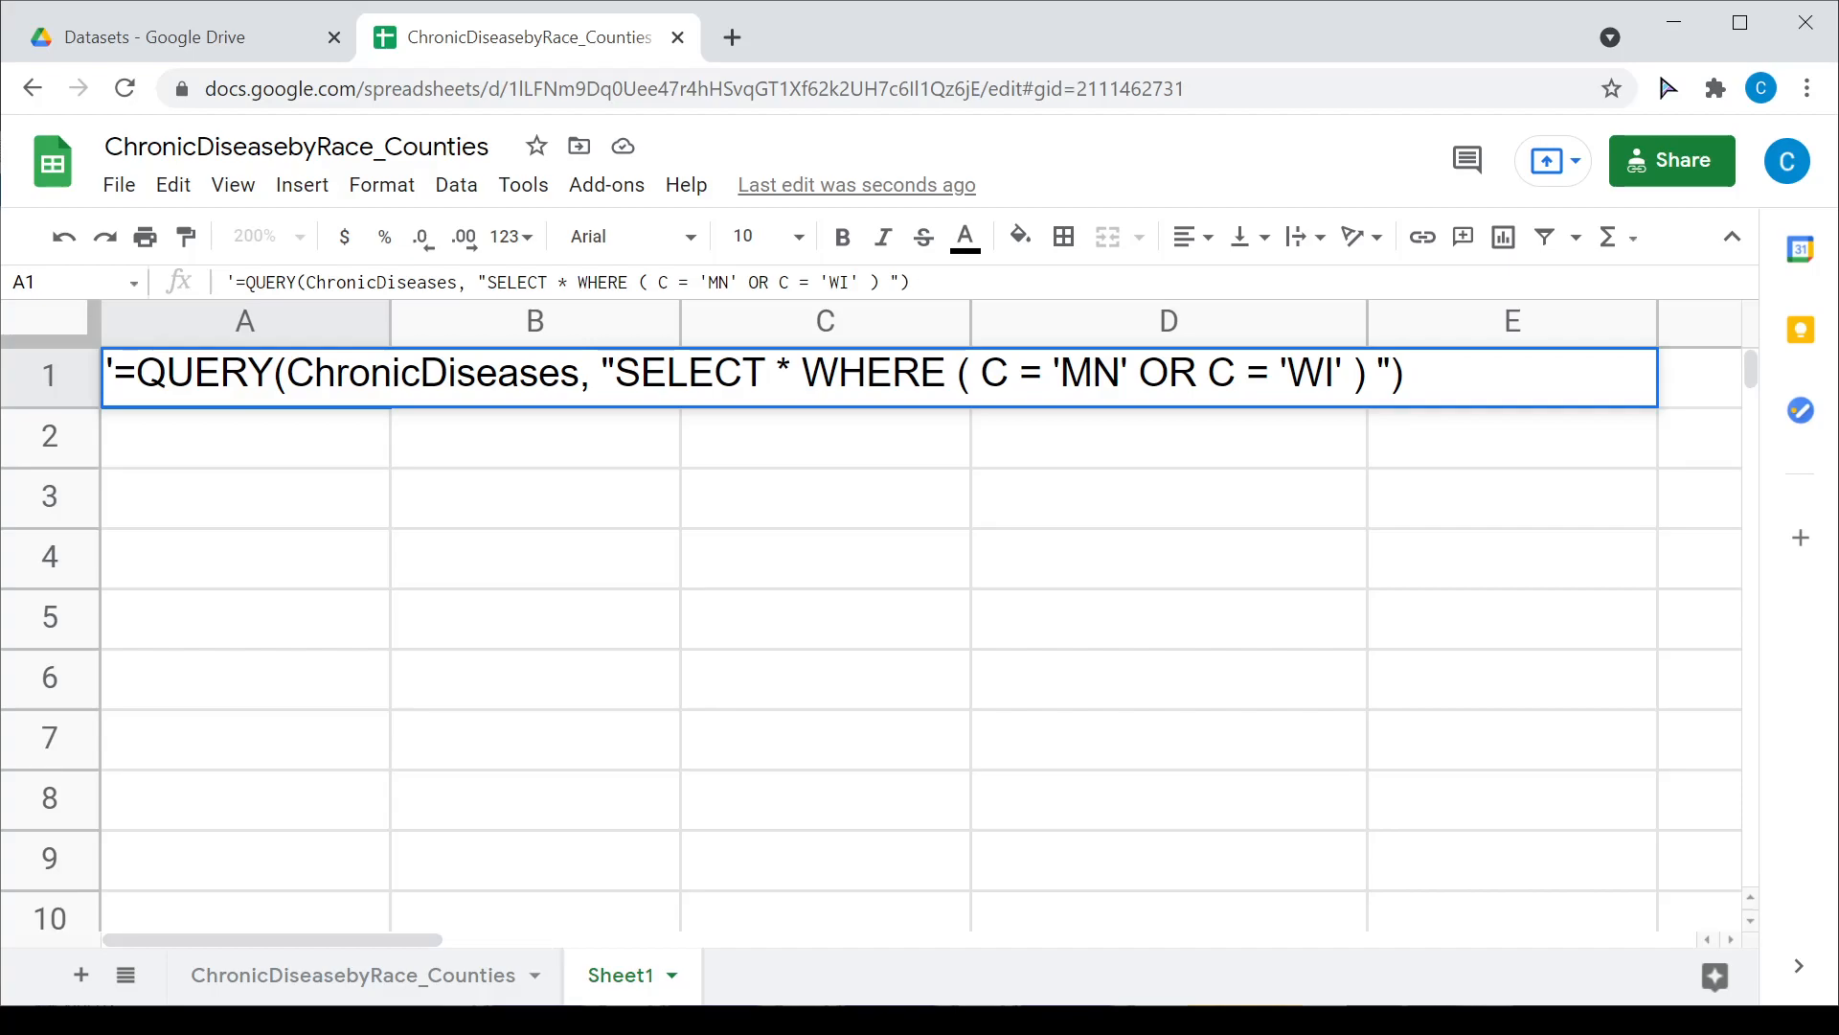
left_click(890, 281)
key("shift+Left")
key("shift+Left")
key("shift+Left")
key("shift+Left")
key("shift+Left")
key("shift+Left")
key("shift+Left")
key("shift+Left")
key("shift+Left")
key("shift+Left")
key("shift+Left")
key("shift+Left")
key("shift+Left")
key("shift+Left")
key("shift+Left")
key("shift+Left")
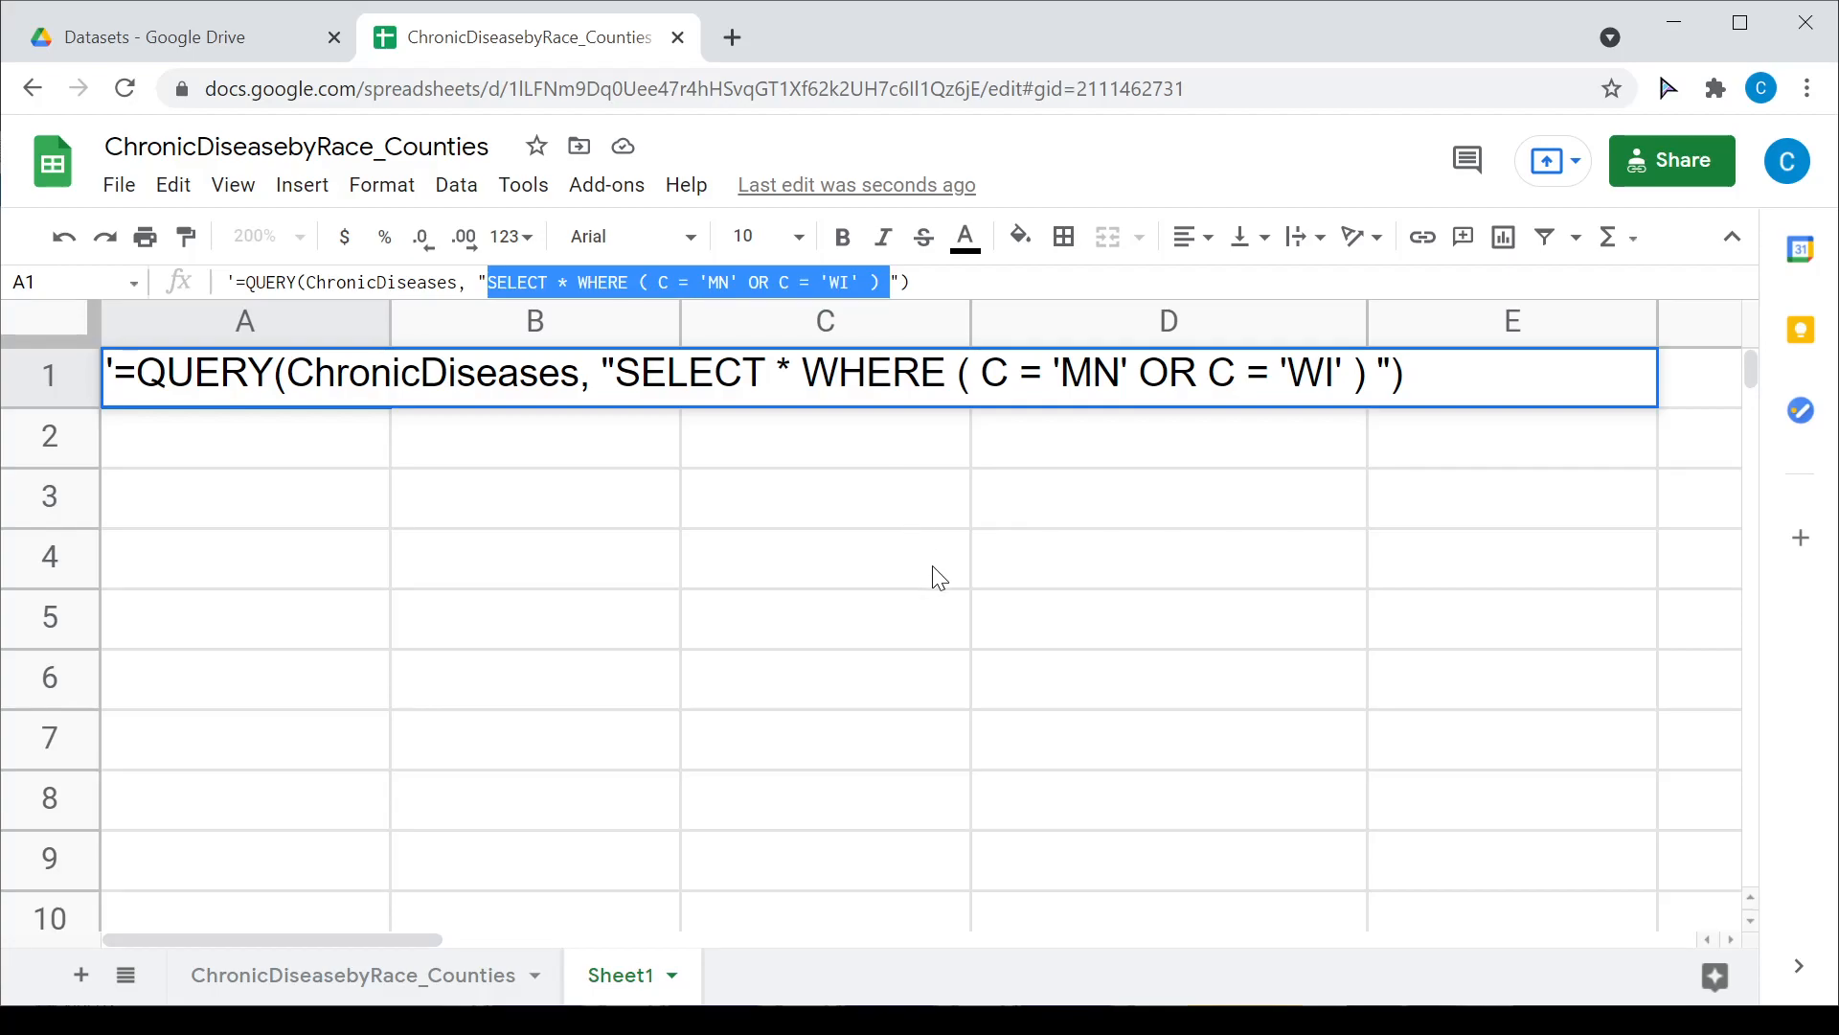
key("Return")
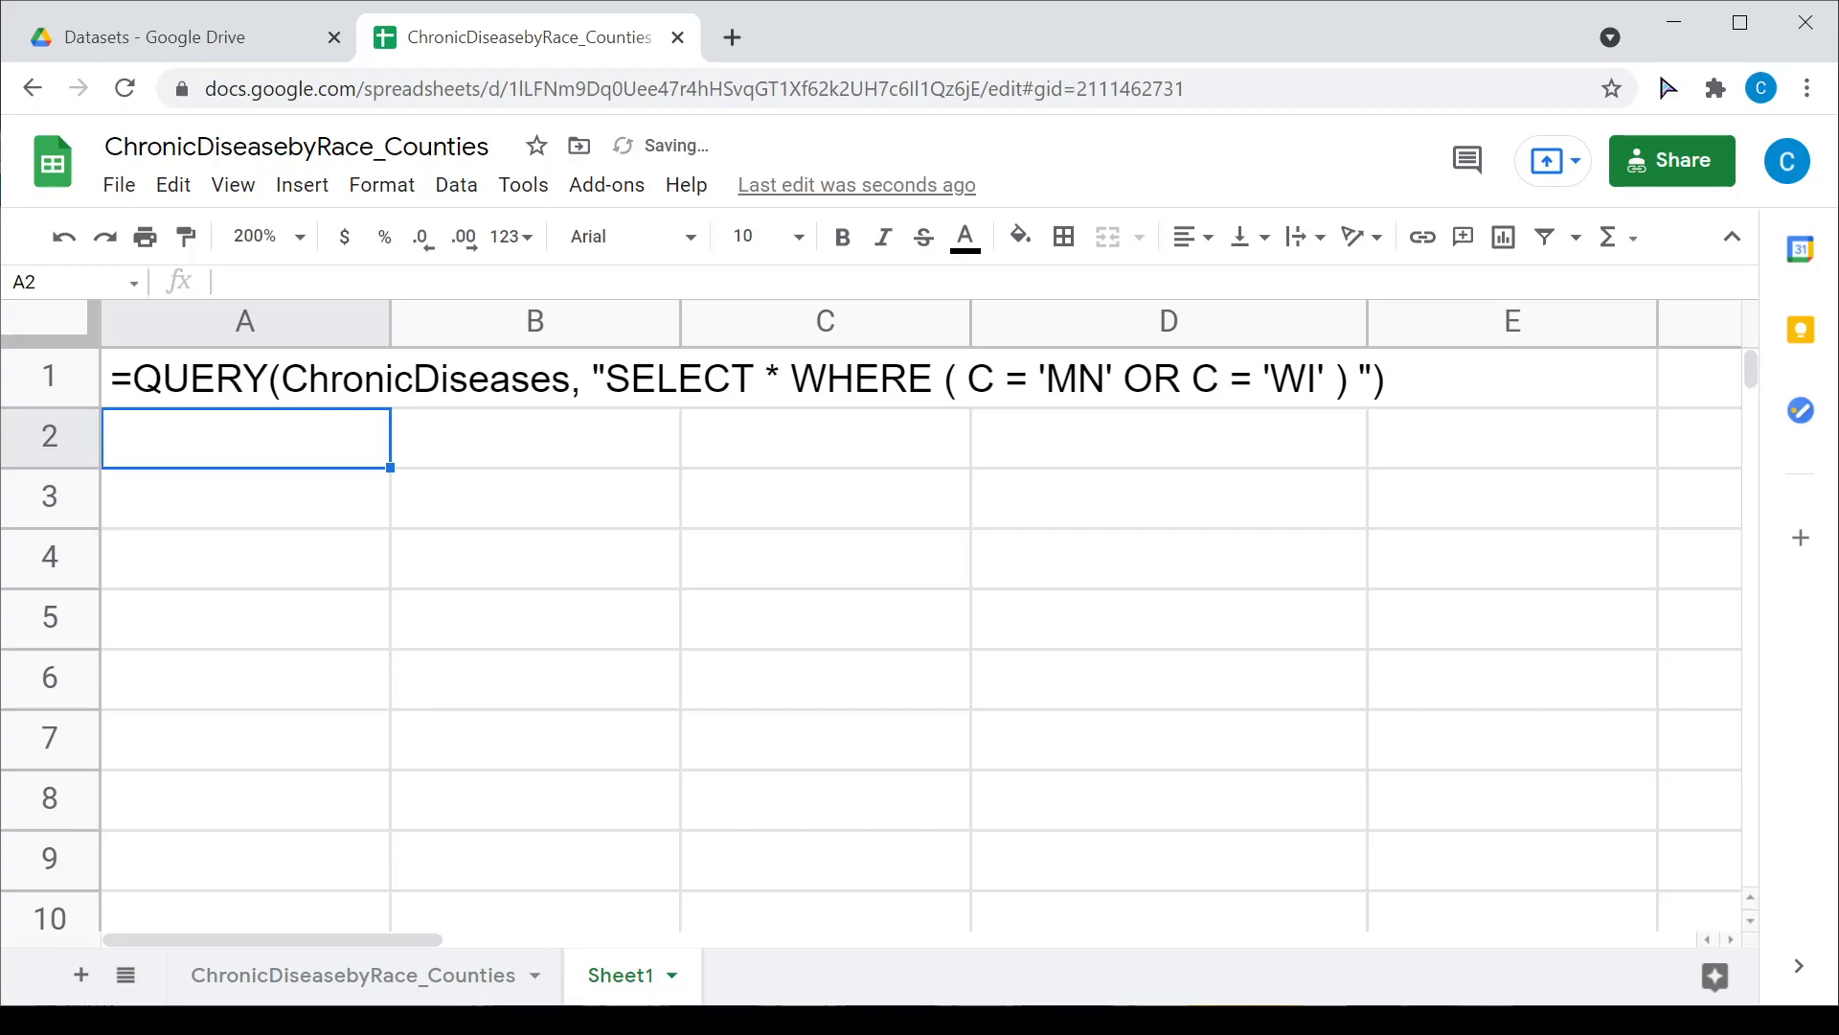
Step: Remove the leading apostrophe from cell A1 so the two-state QUERY formula runs
left_click(285, 376)
left_click(253, 280)
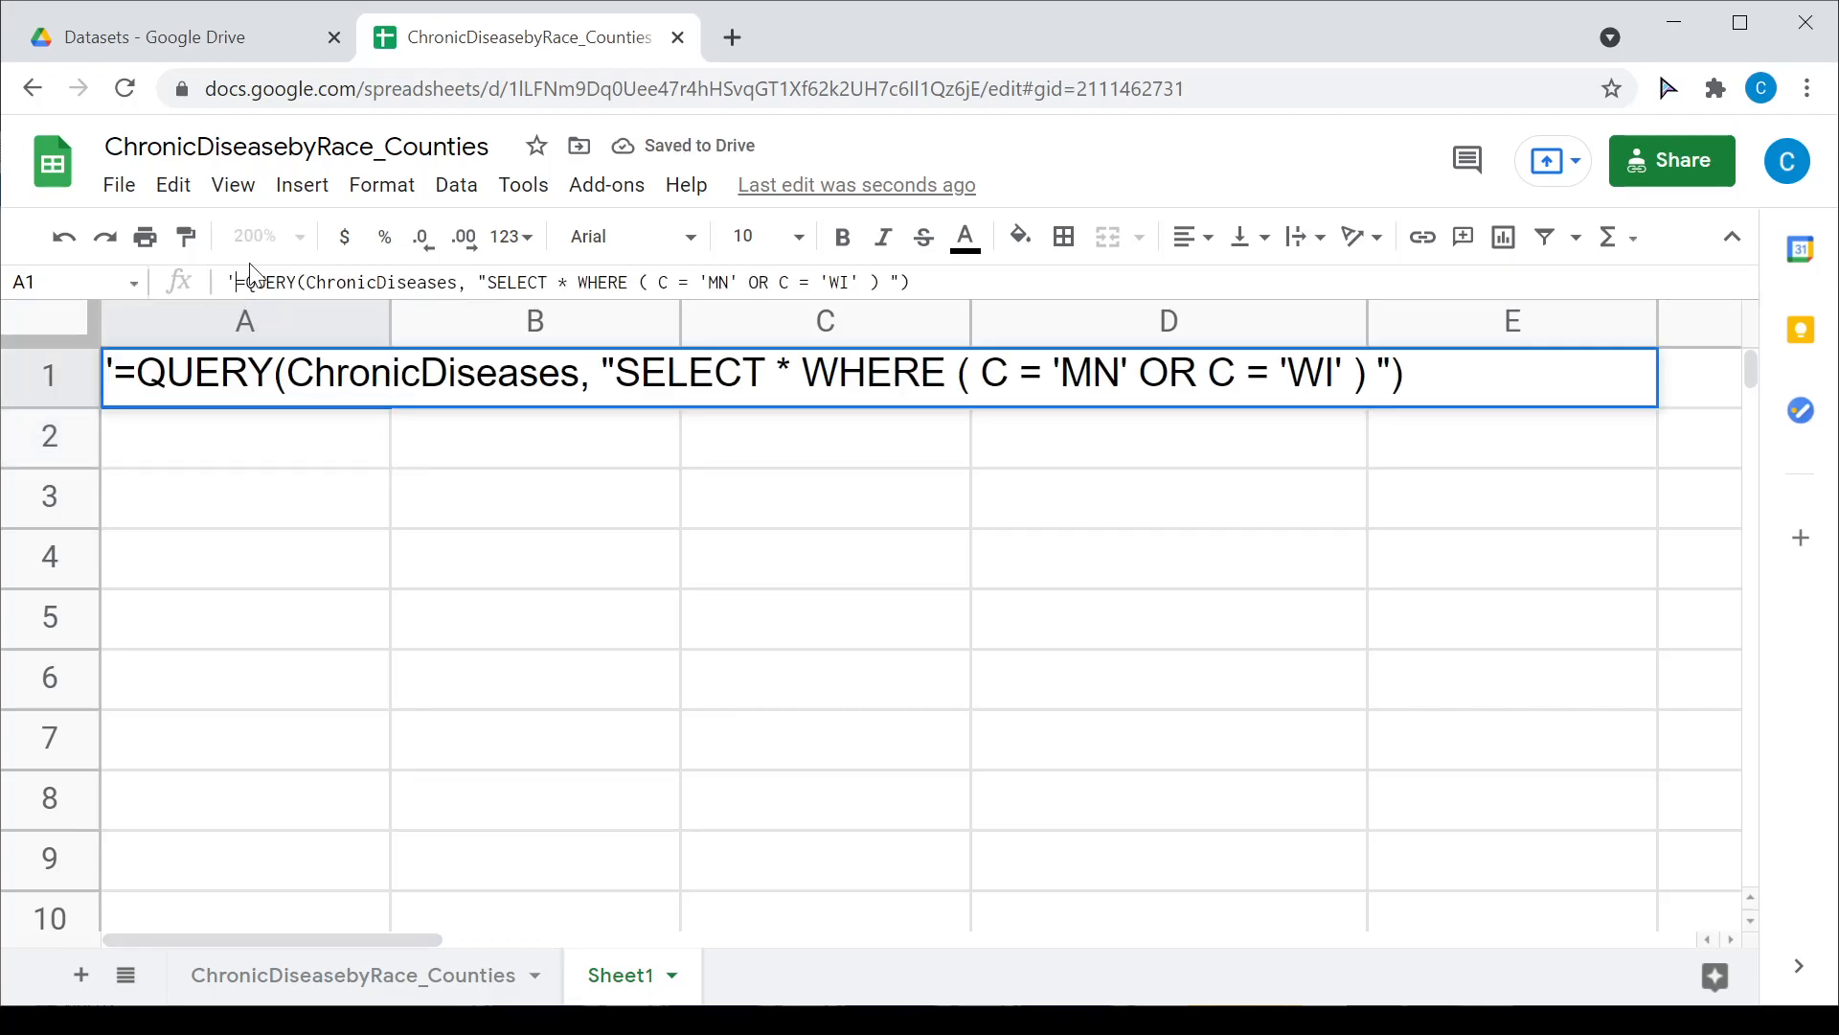
key("BackSpace")
key("Return")
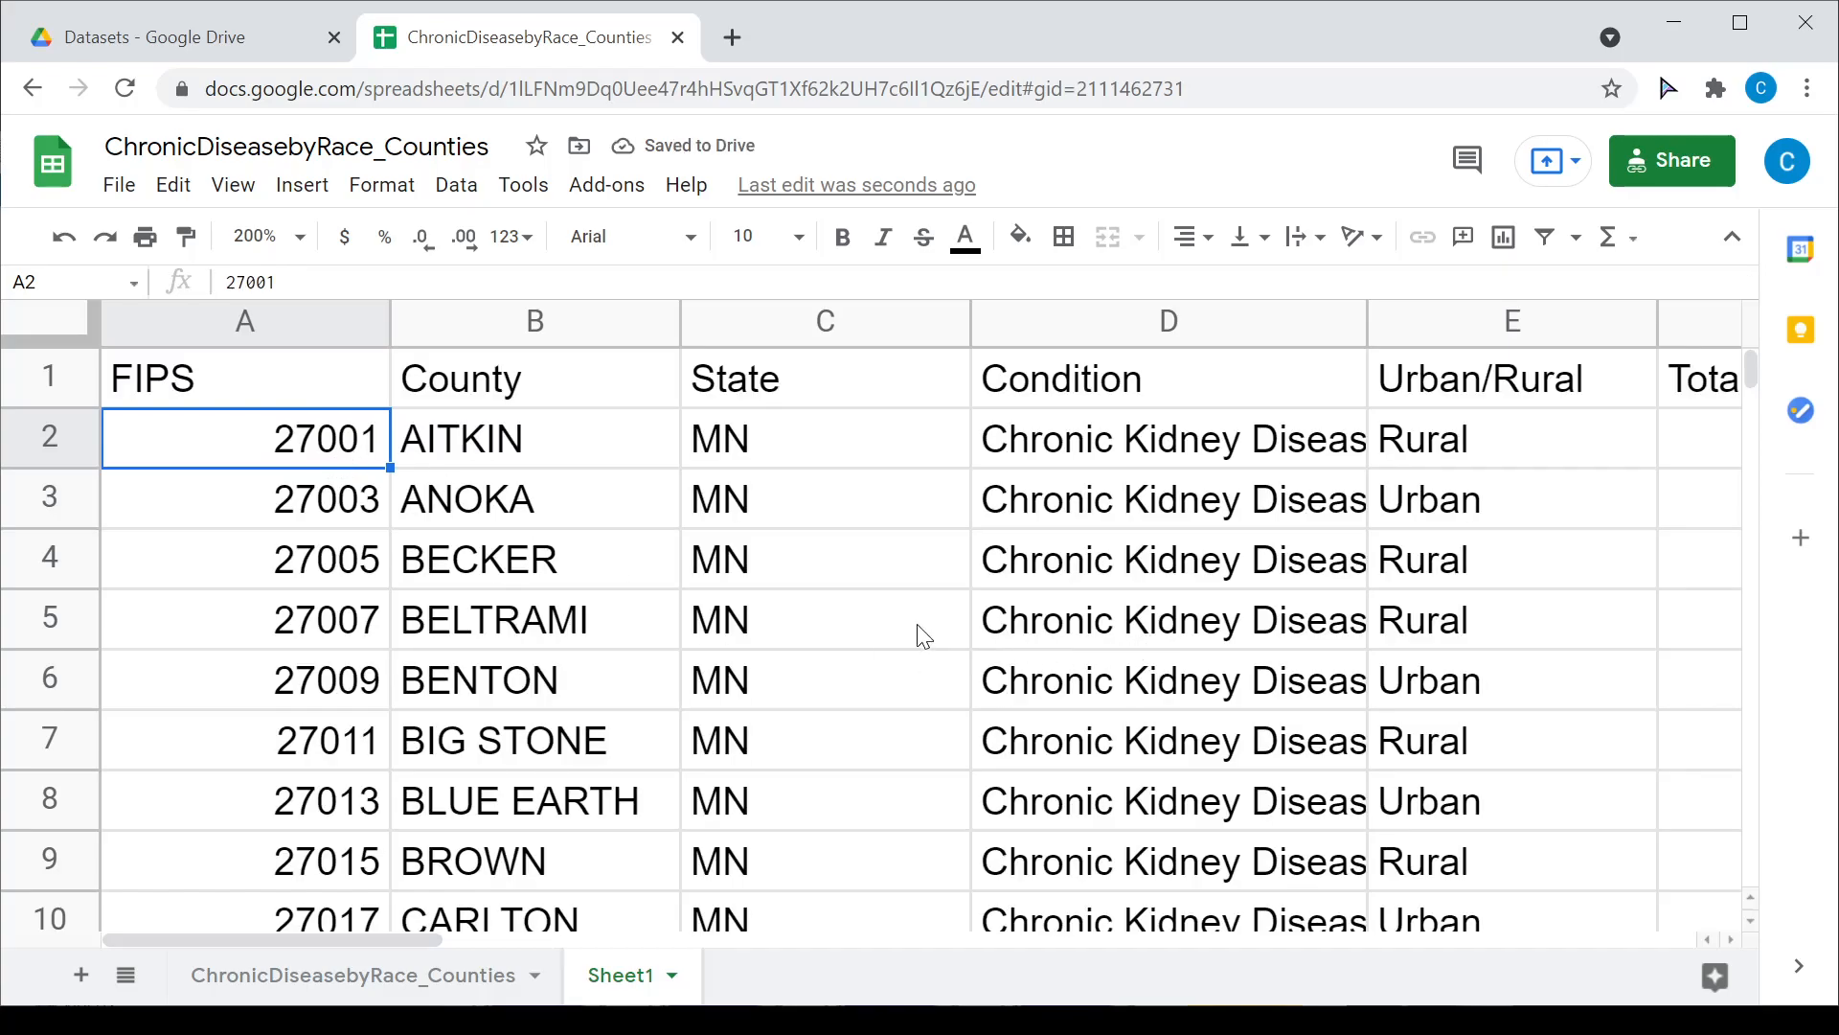
Step: Examine the State column of the returned rows to check that both MN and WI counties are included
left_click(299, 237)
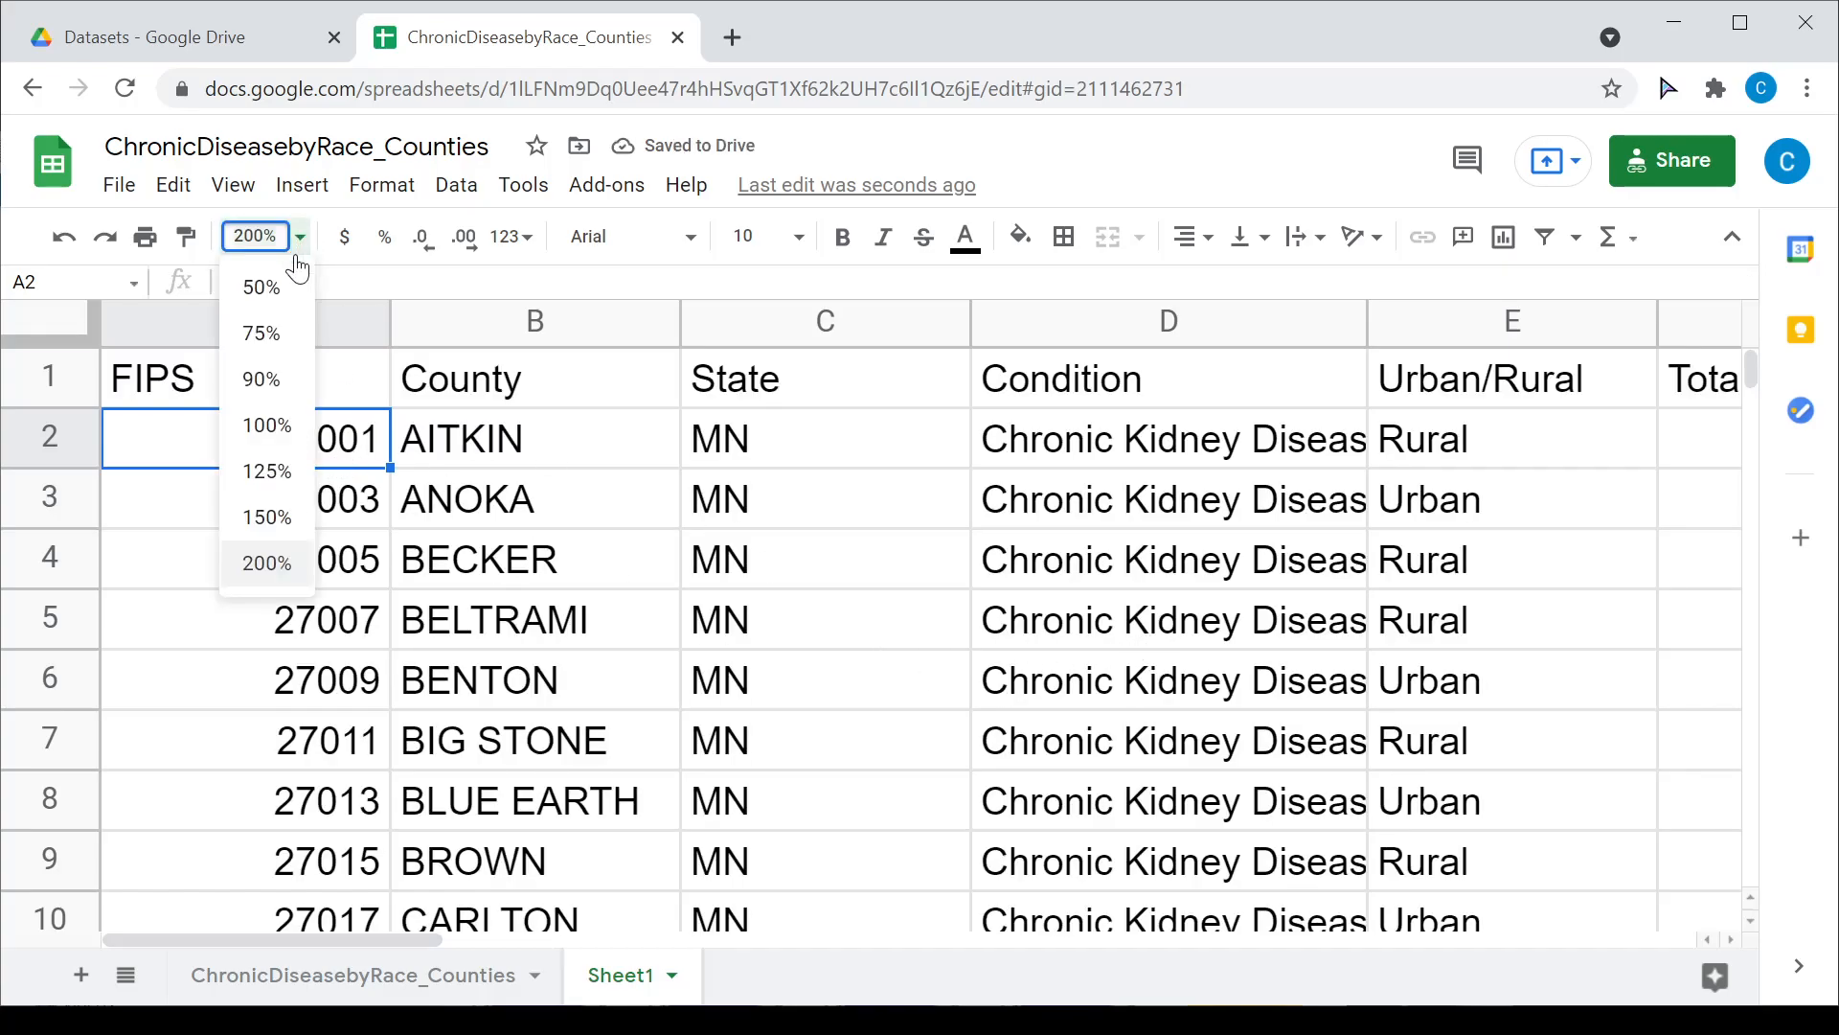
left_click(266, 424)
scroll(498, 613, "down", 13)
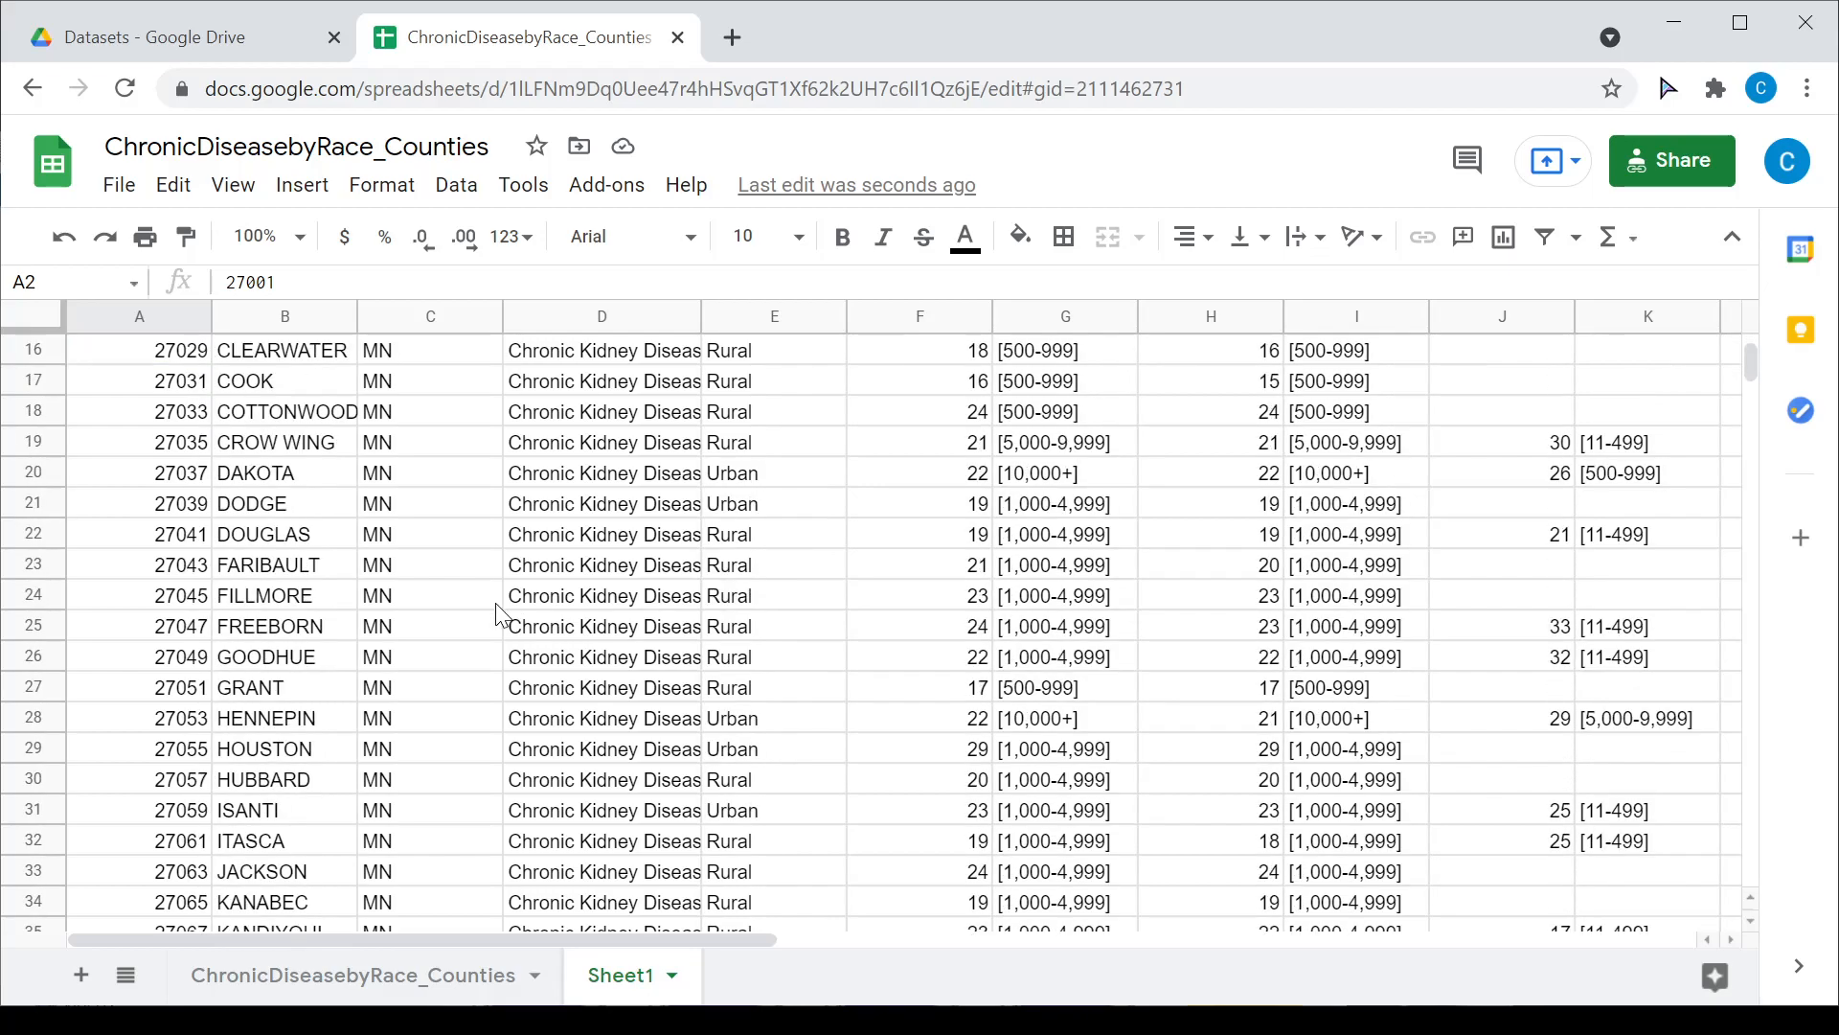
scroll(450, 649, "down", 14)
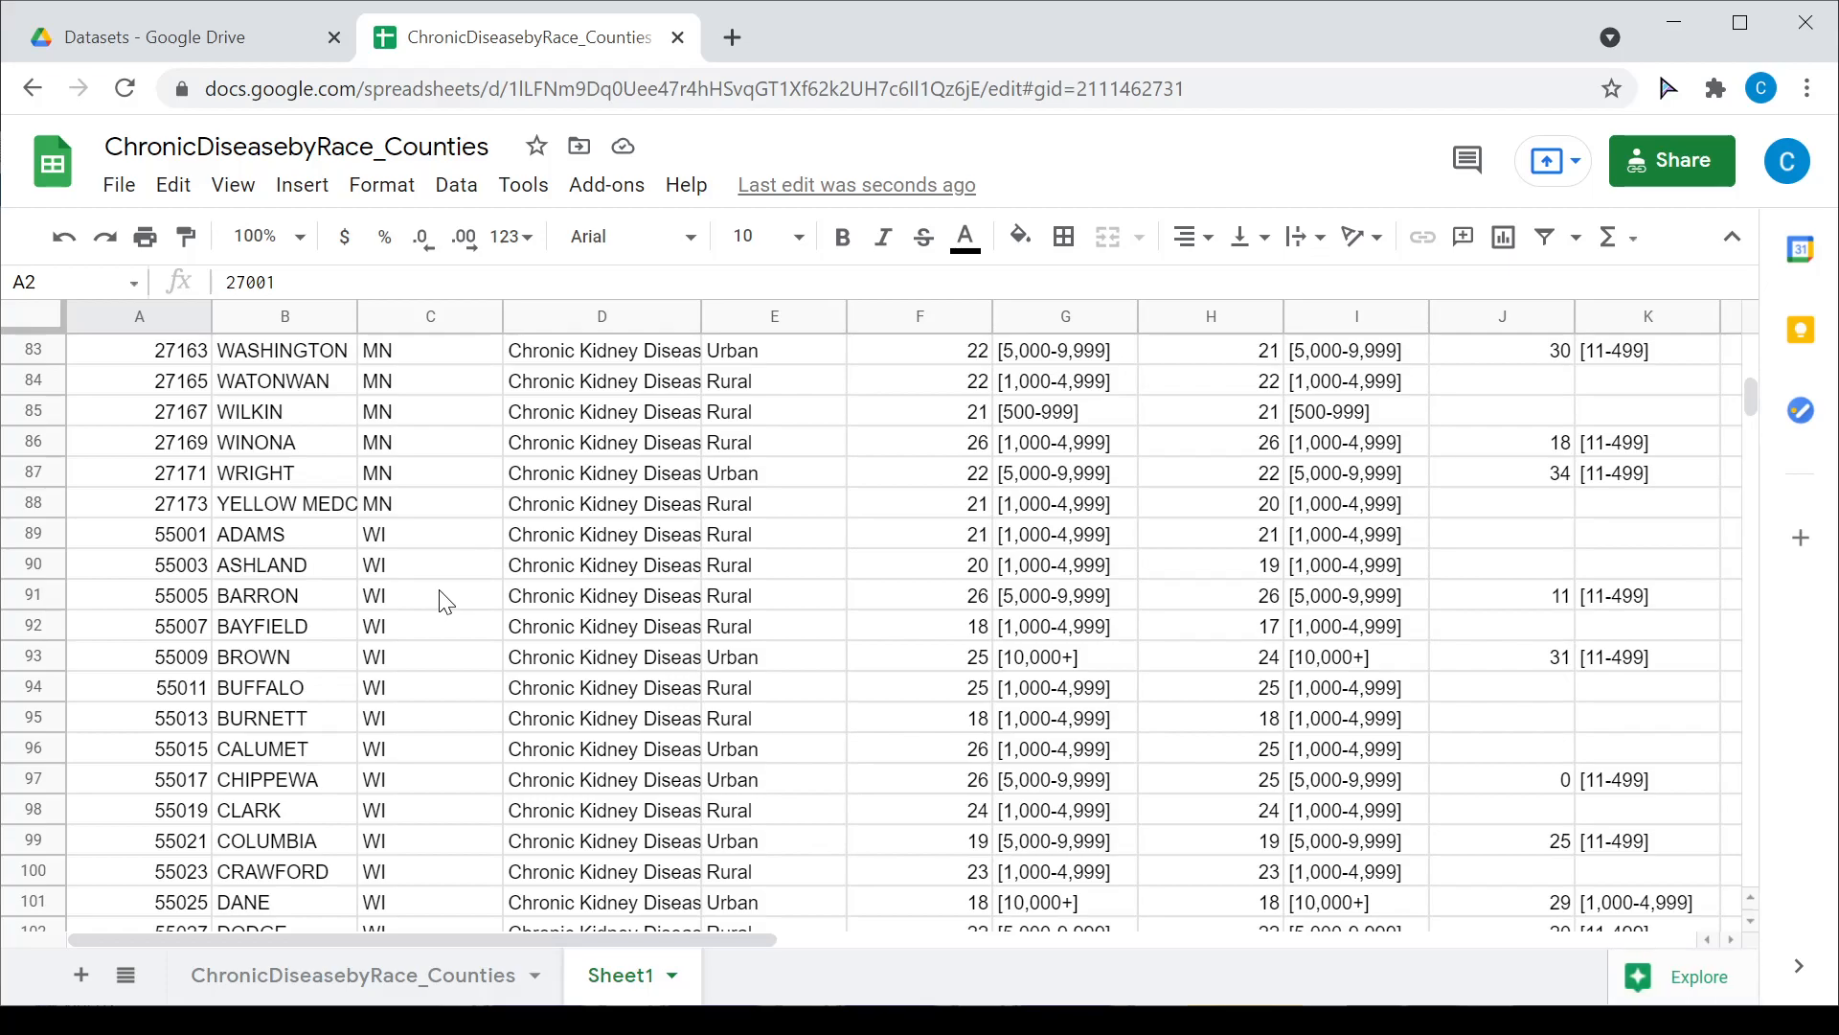
scroll(456, 604, "up", 20)
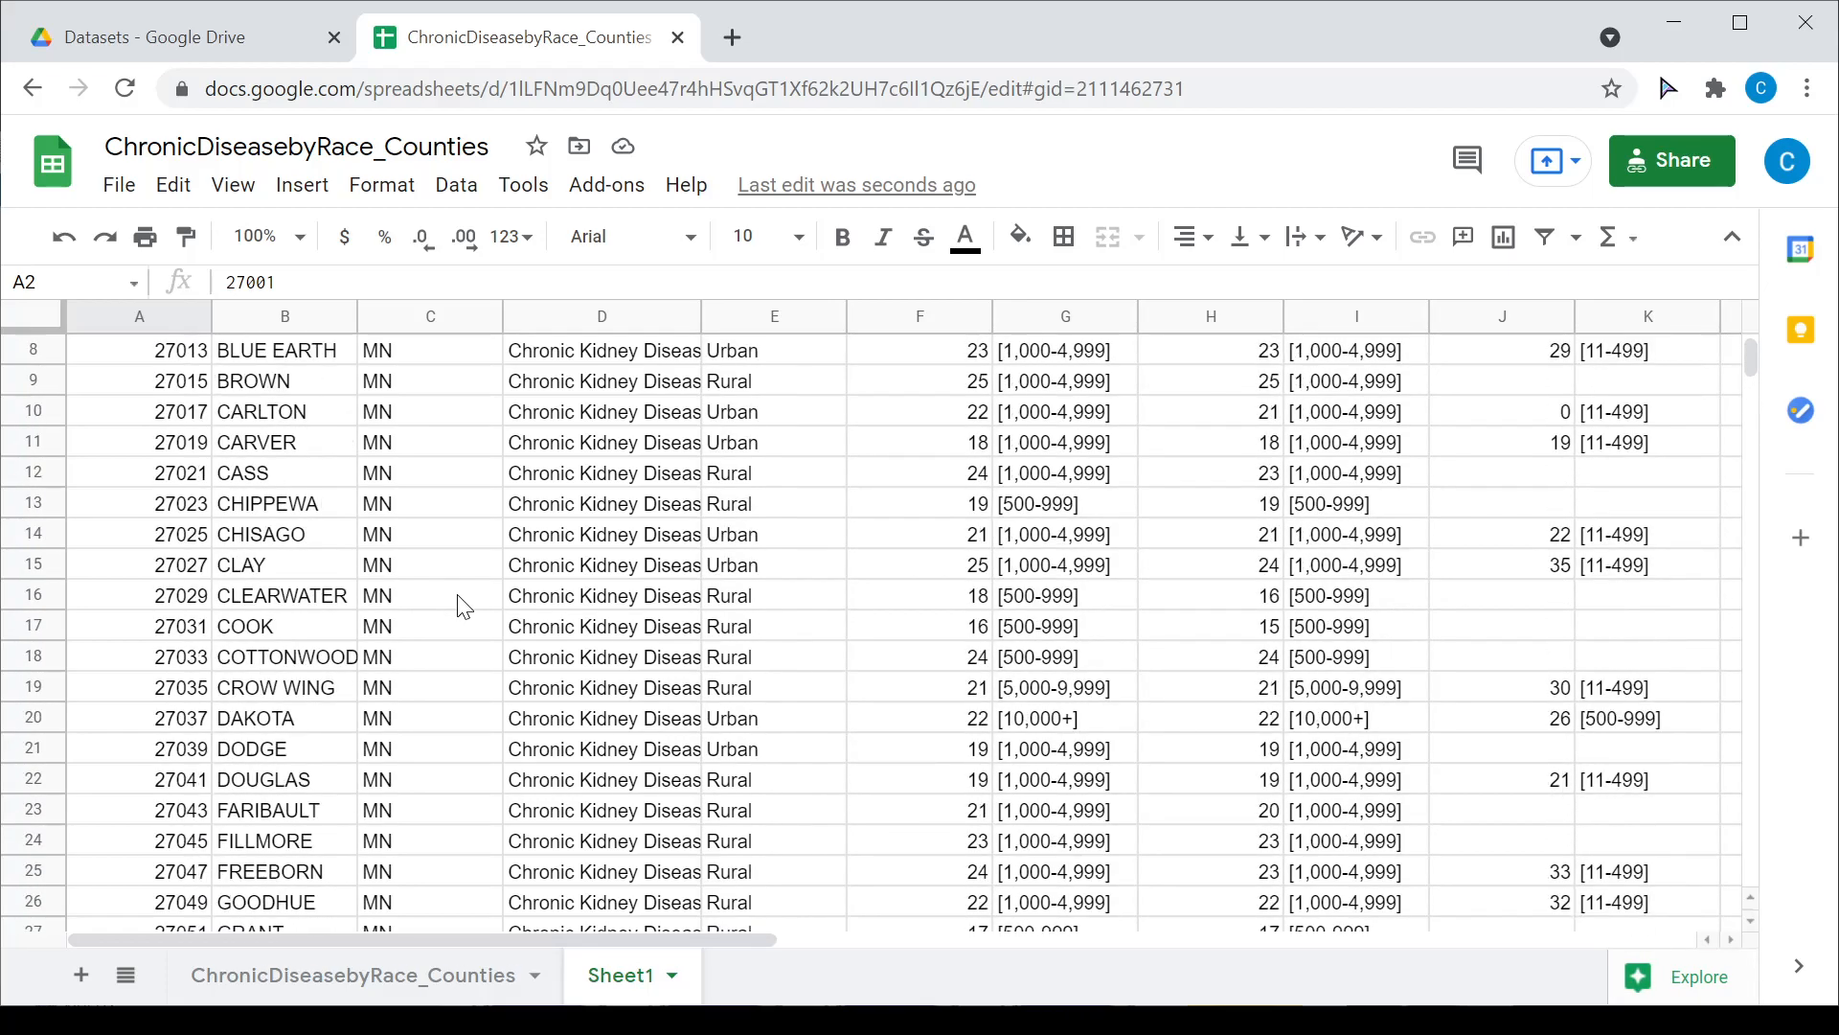
scroll(464, 605, "up", 3)
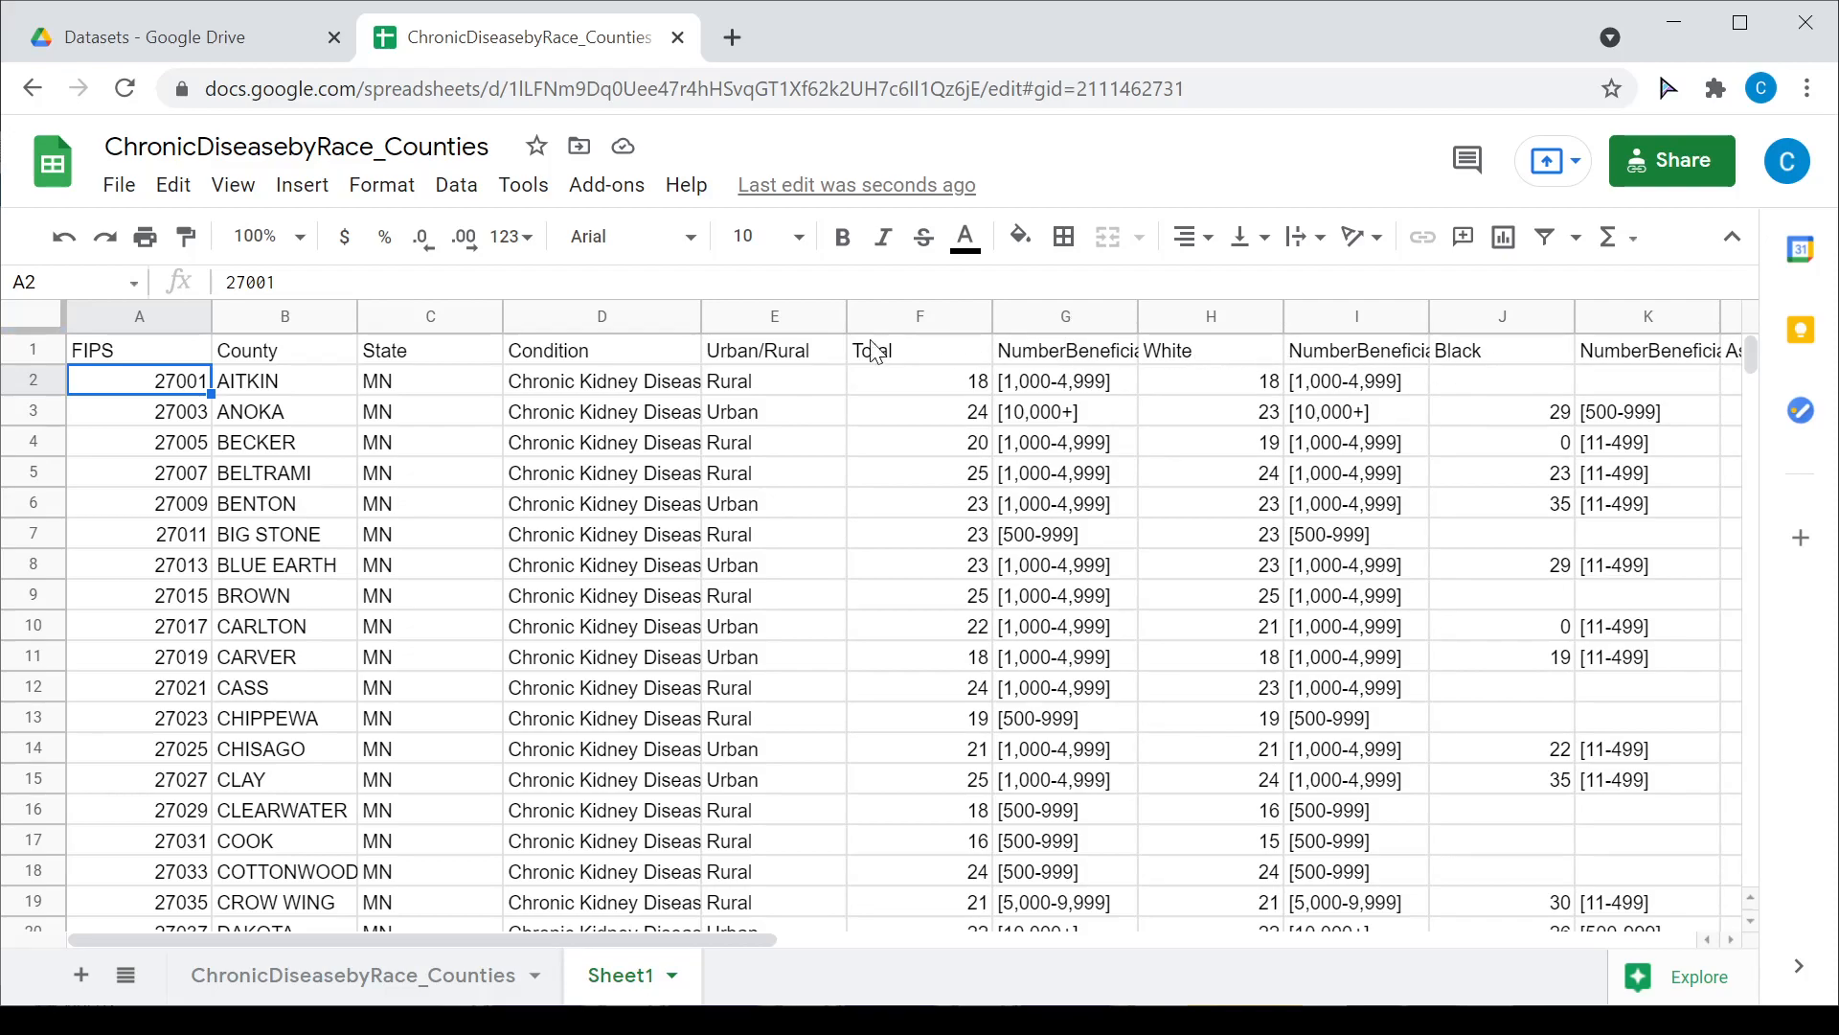
Step: Turn the two-state QUERY formula in A1 back into plain text by prefixing it with an apostrophe
left_click(134, 353)
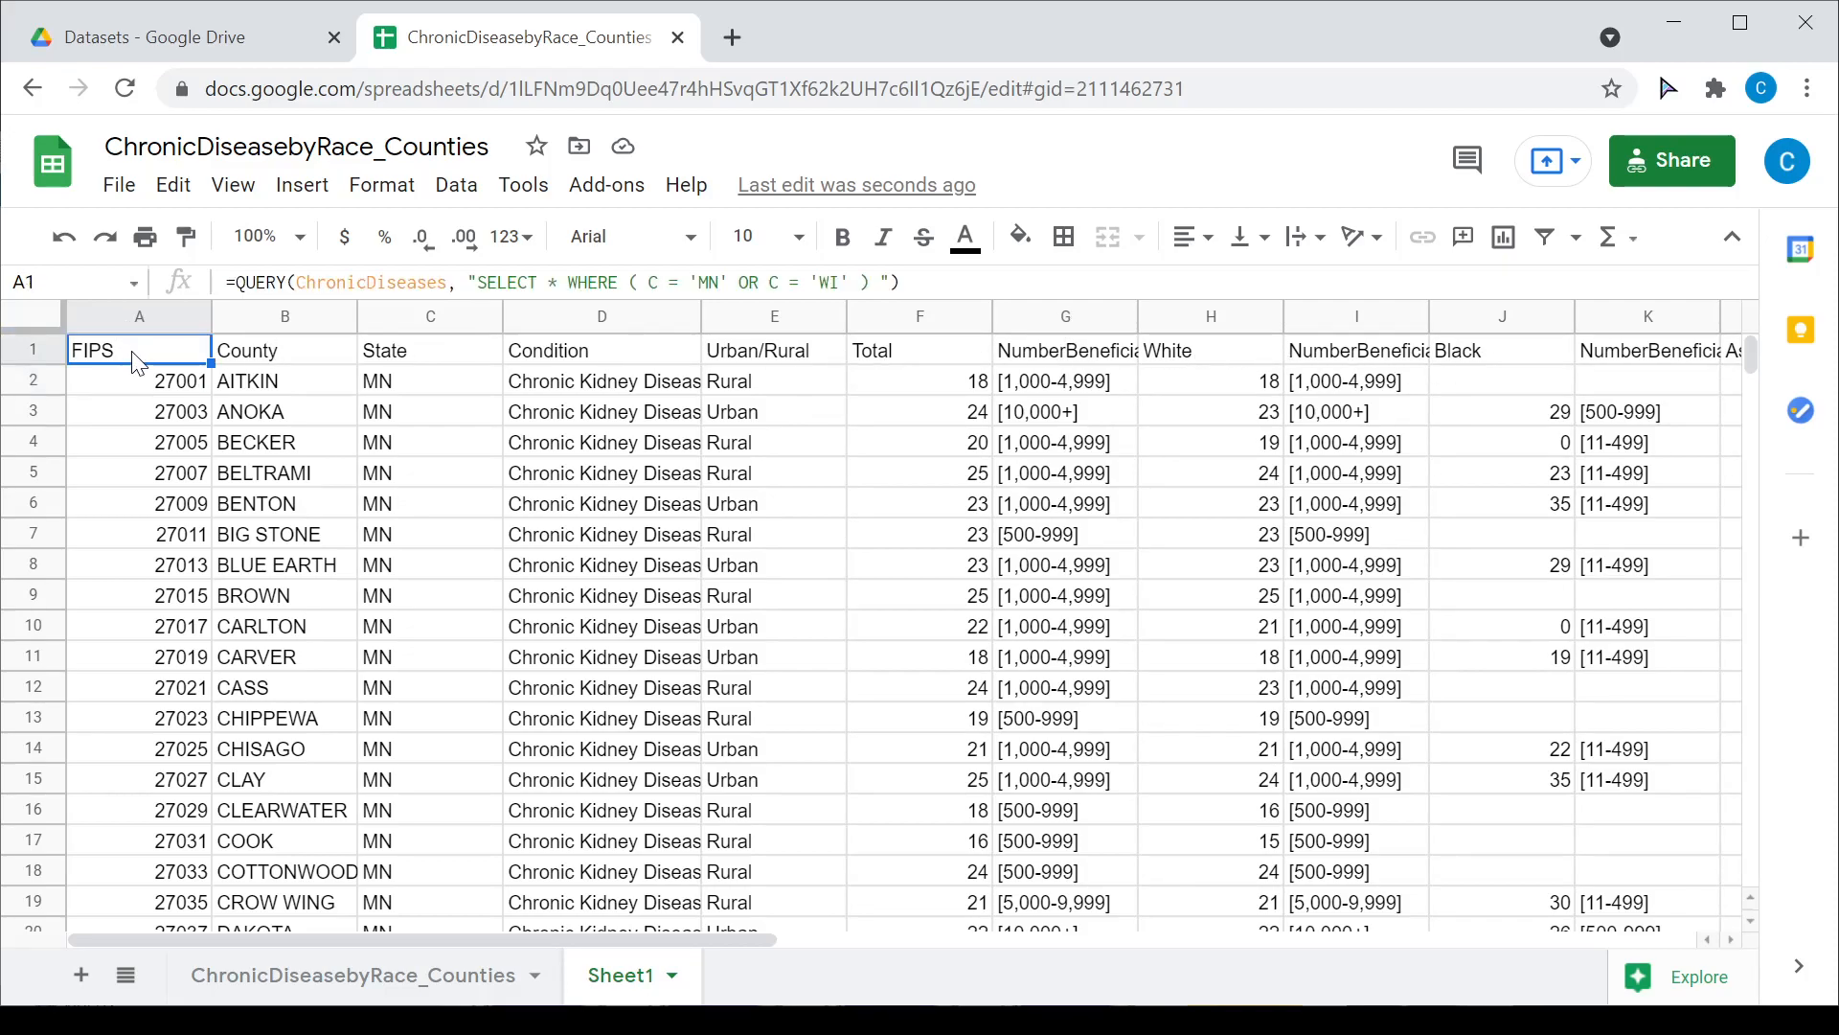
left_click(234, 283)
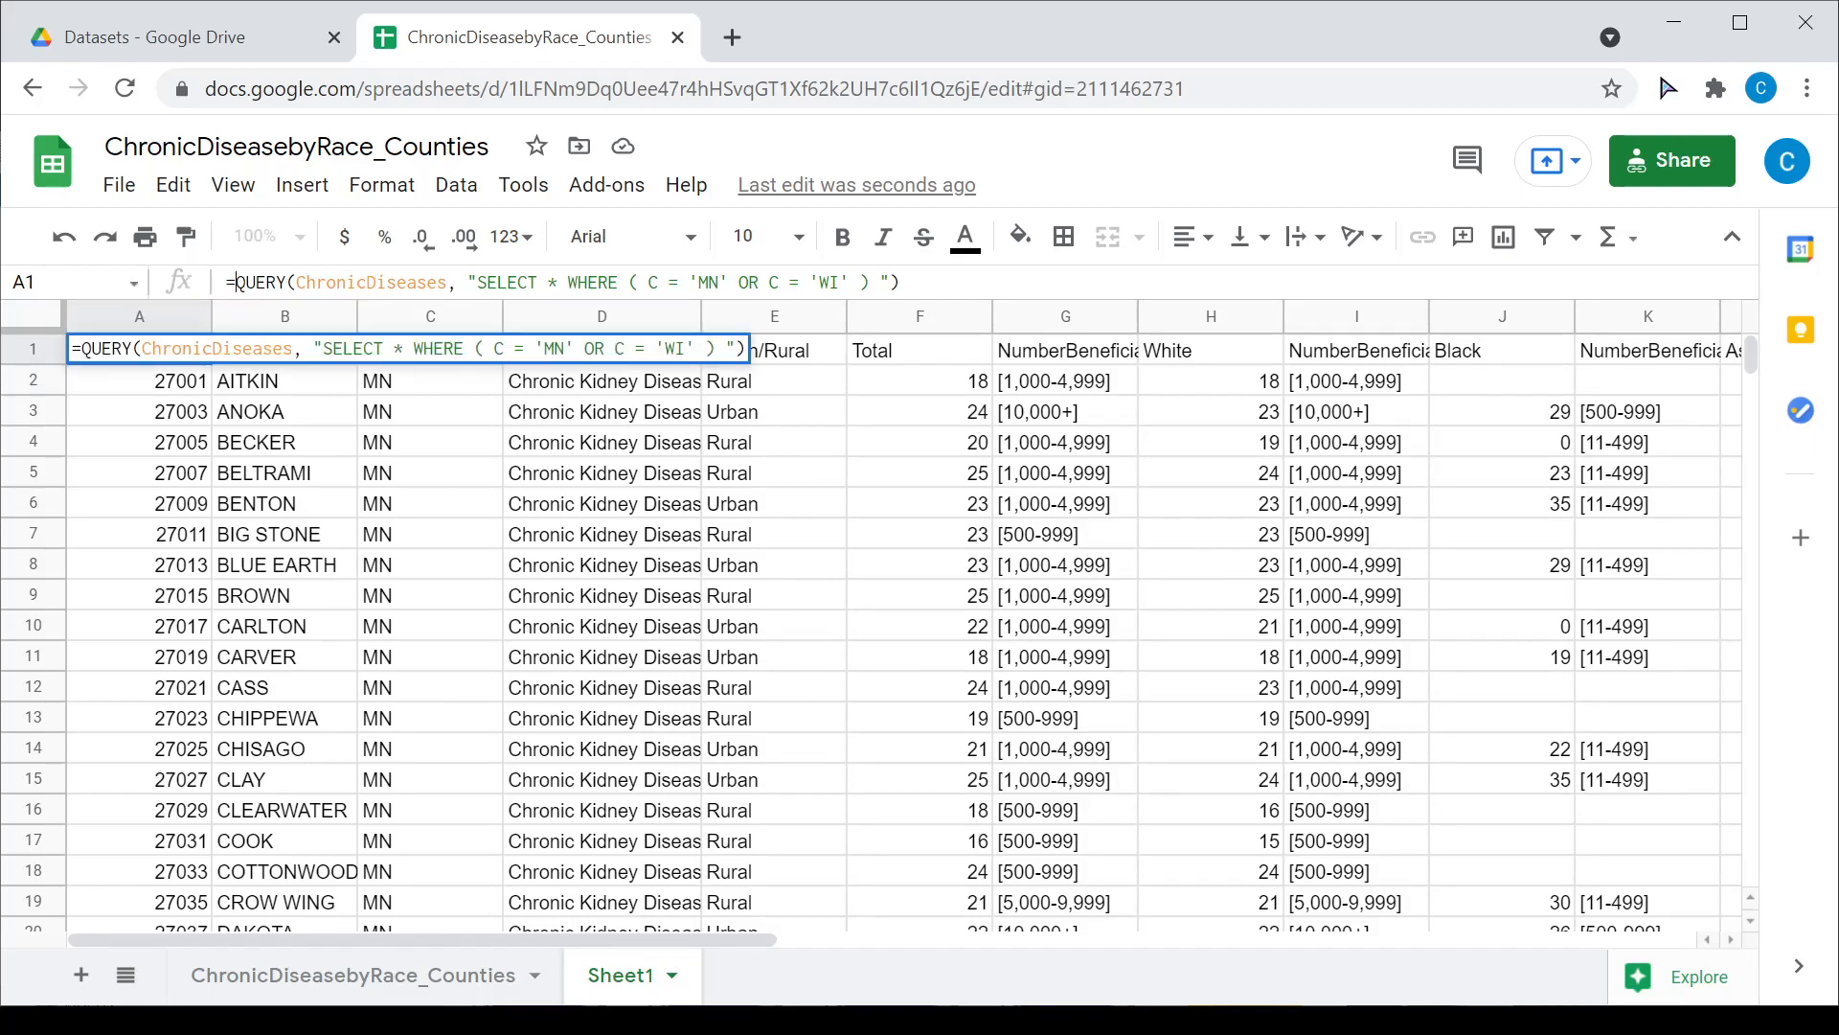
type("'")
key("Return")
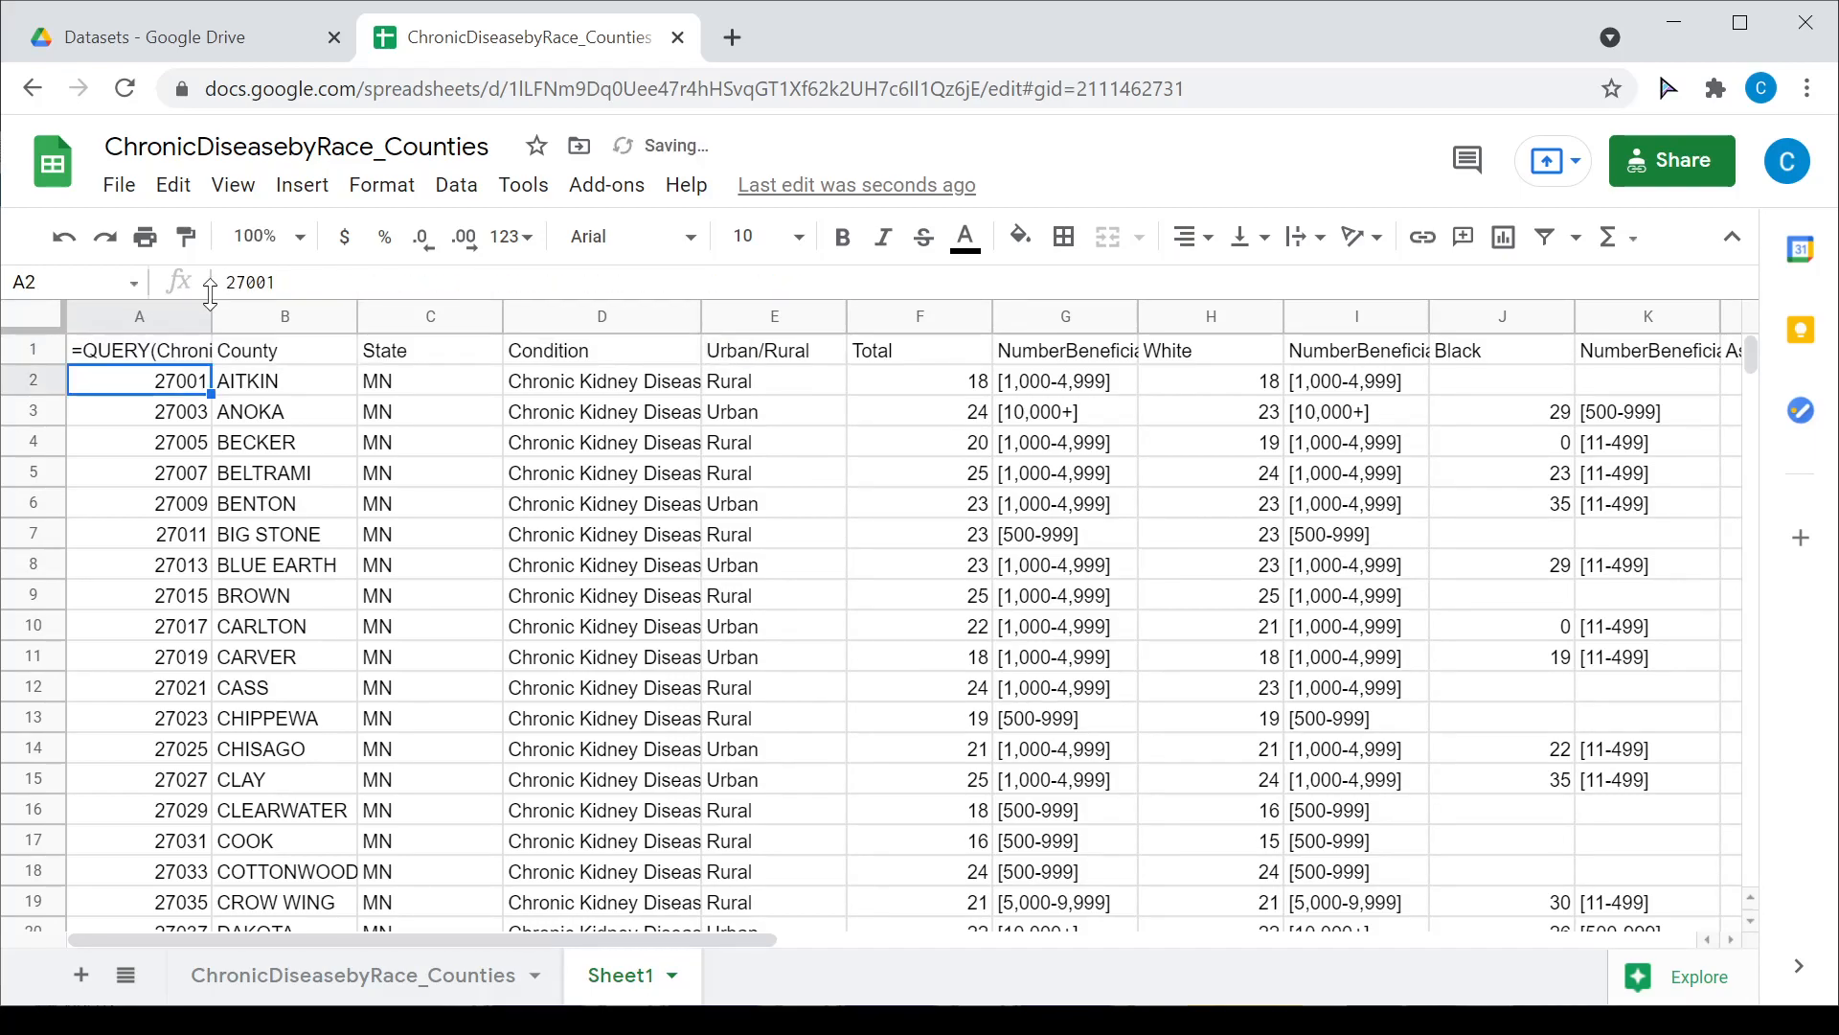
key("Up")
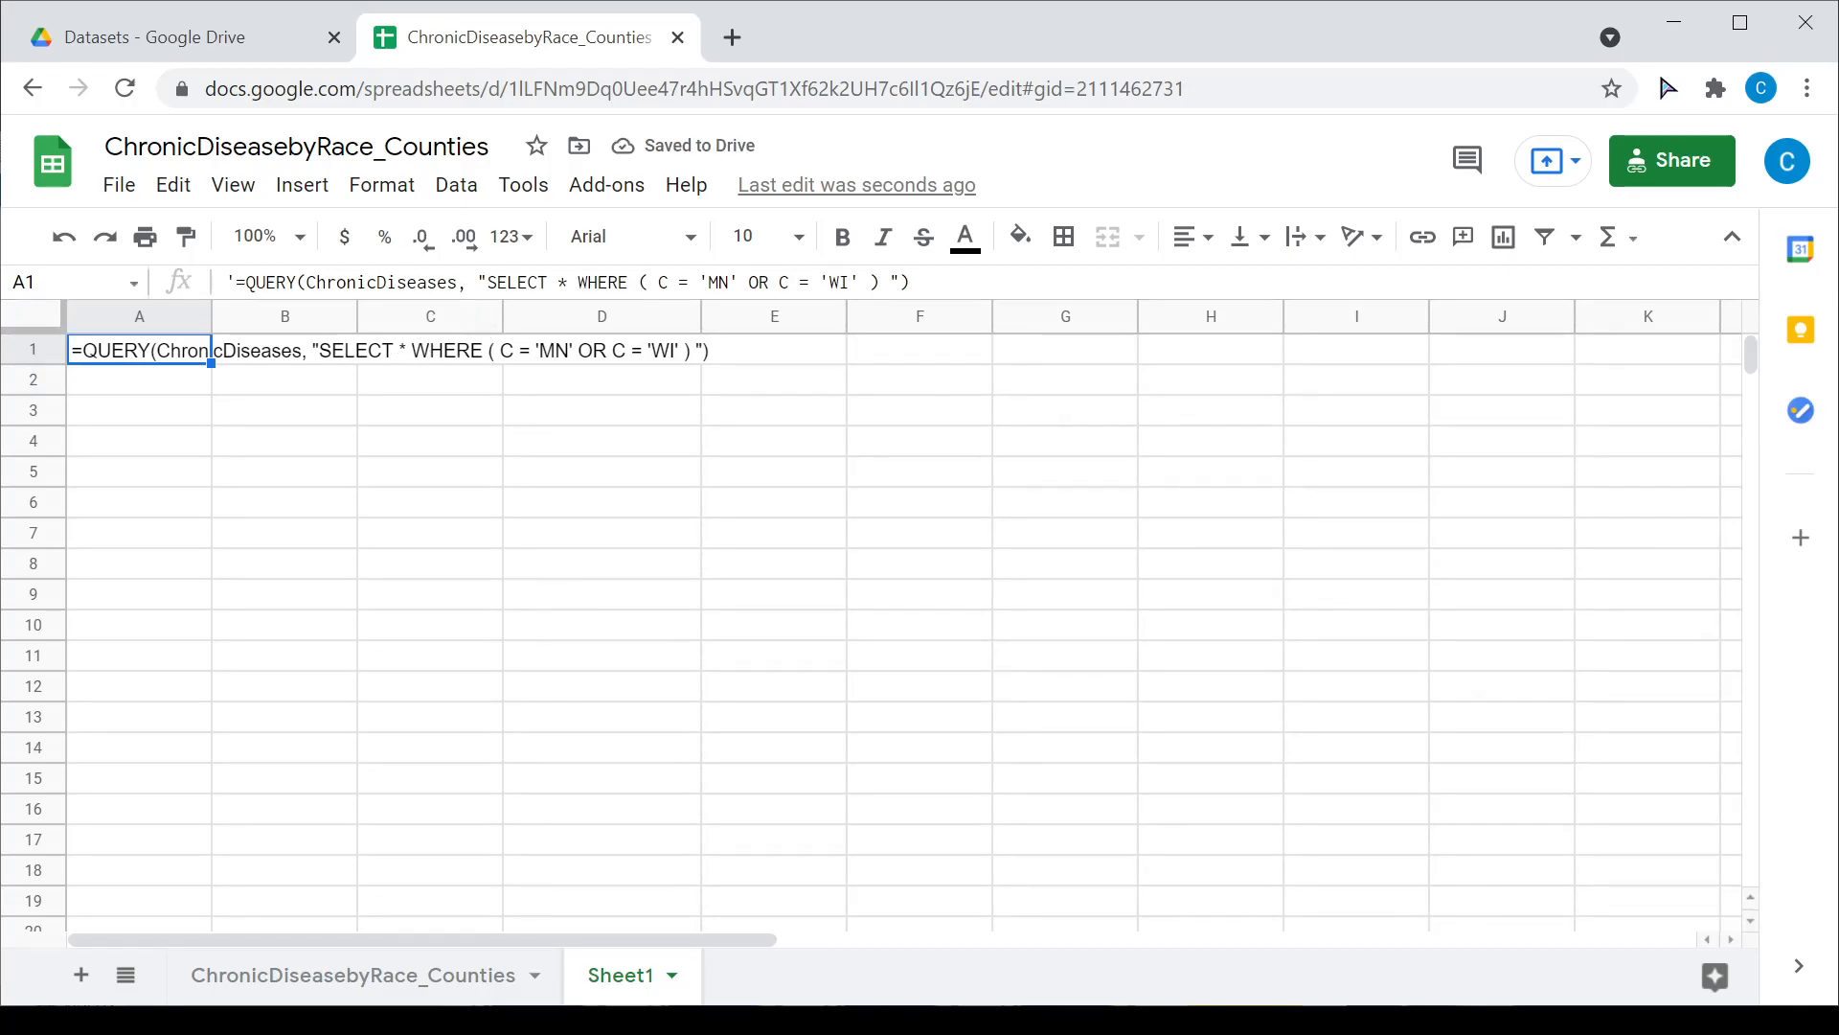
Step: Replace the asterisk after SELECT in A1's query text with the column list A, B, C, D, E, F, G
left_click(295, 239)
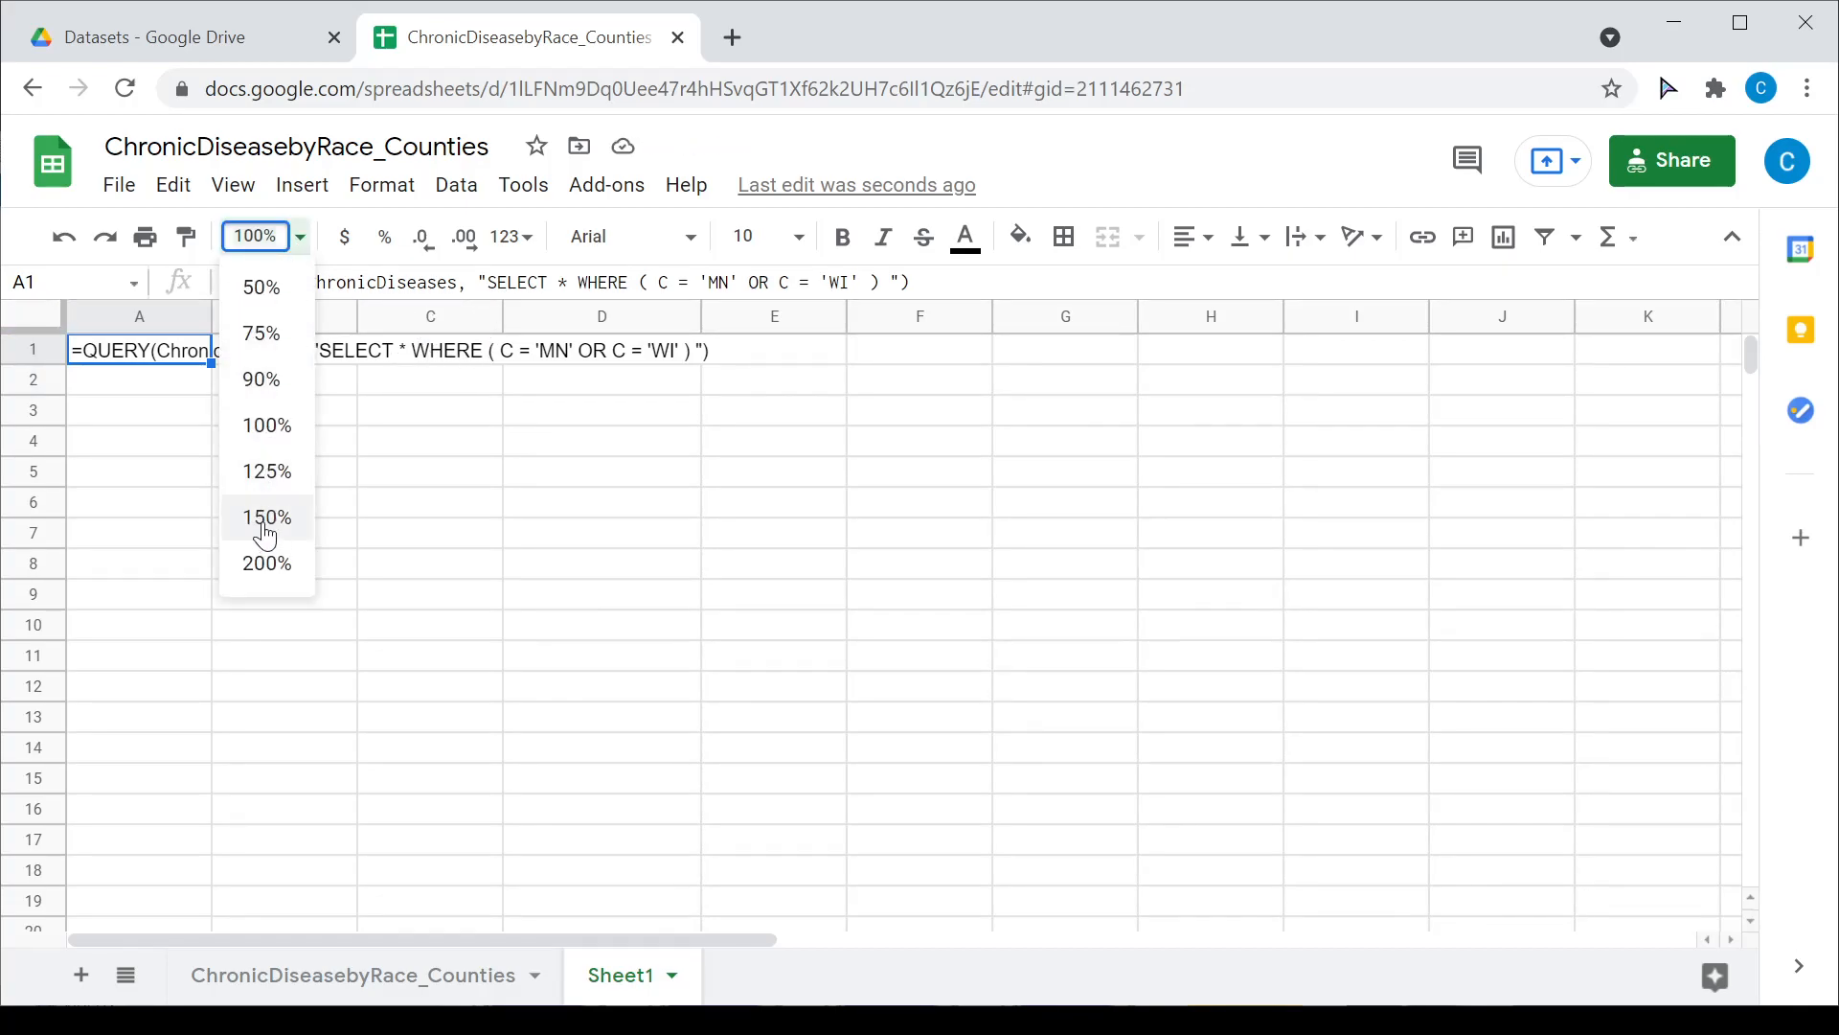
left_click(264, 514)
left_click(585, 282)
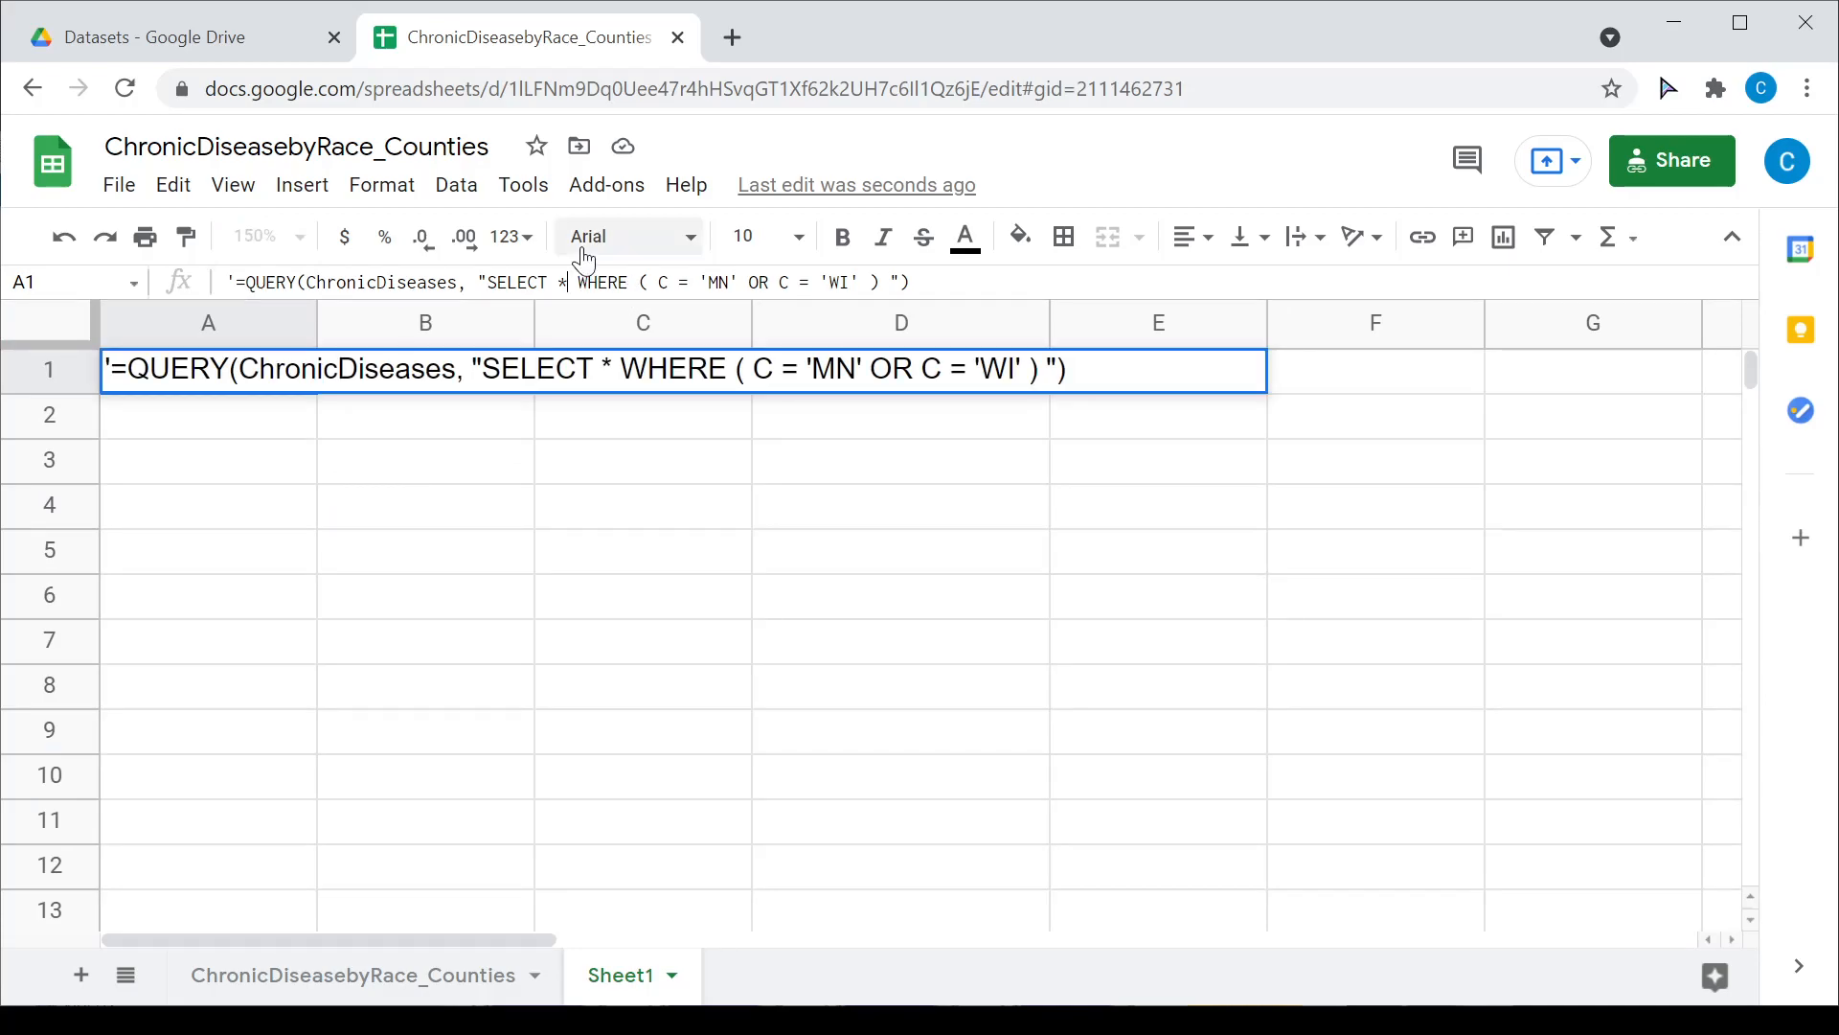
key("BackSpace")
type("A, B, C, D, ")
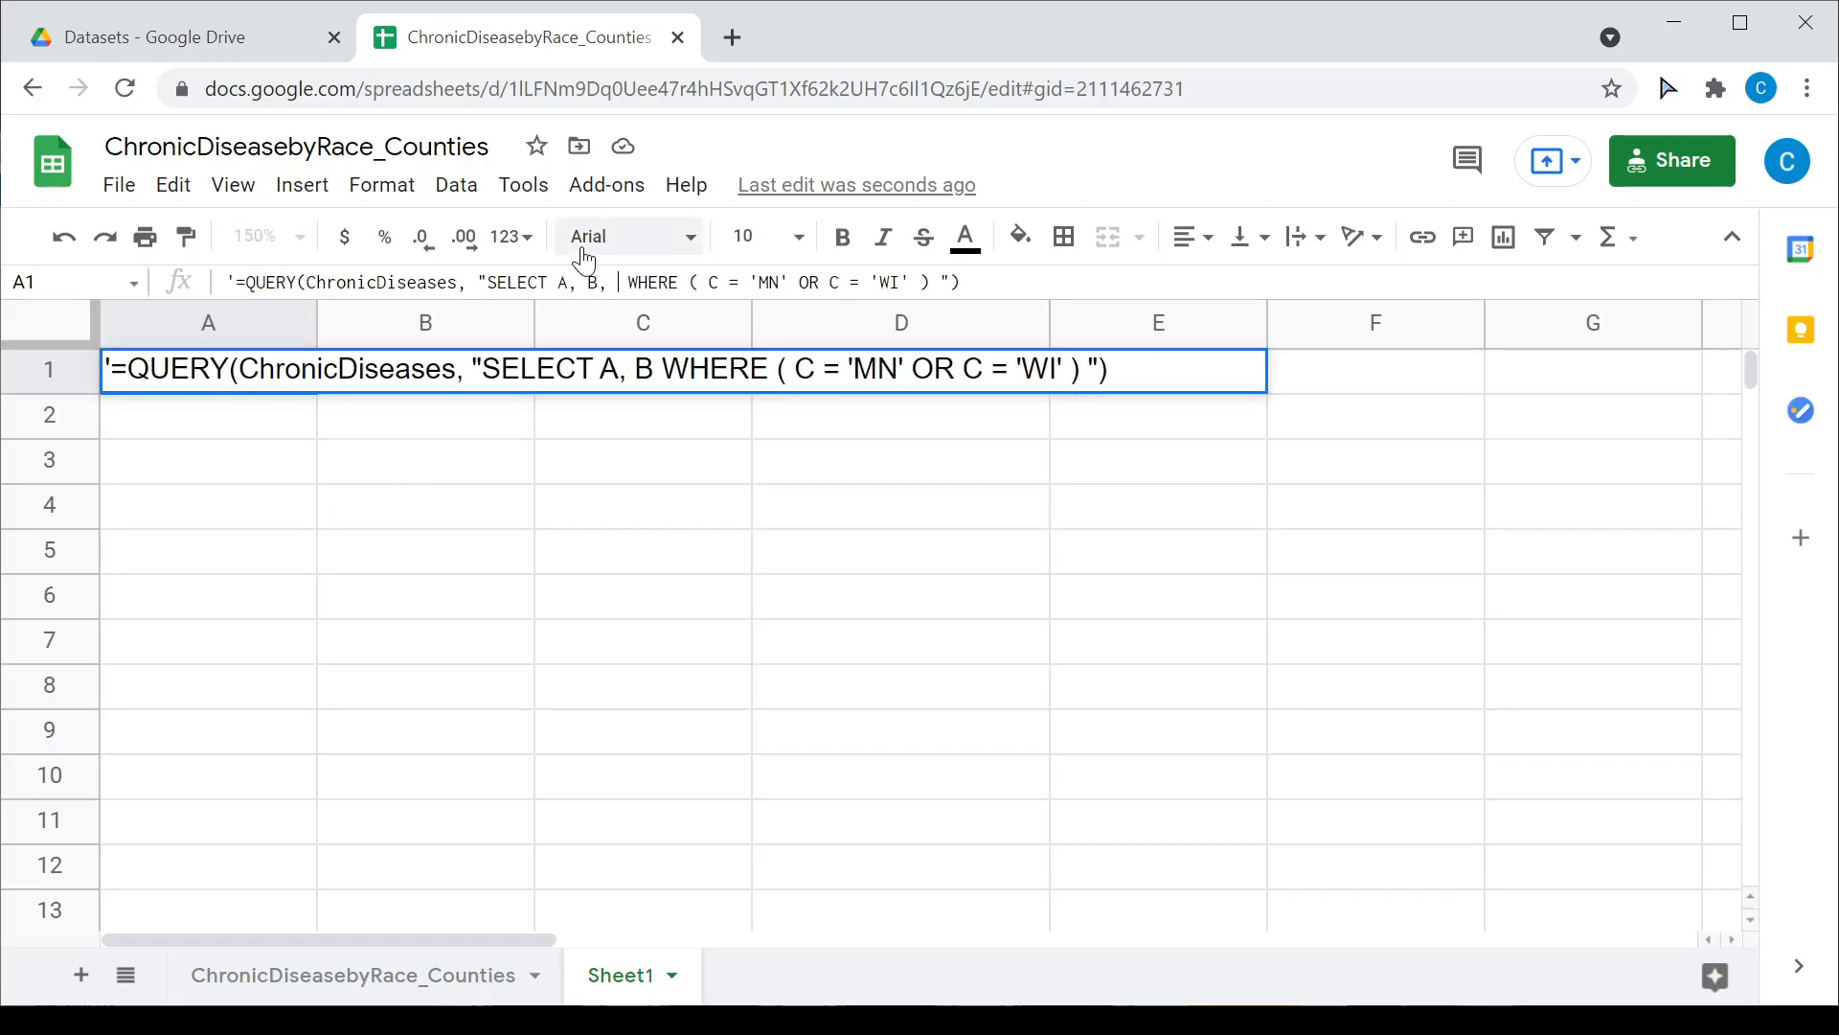
type("E, F, ")
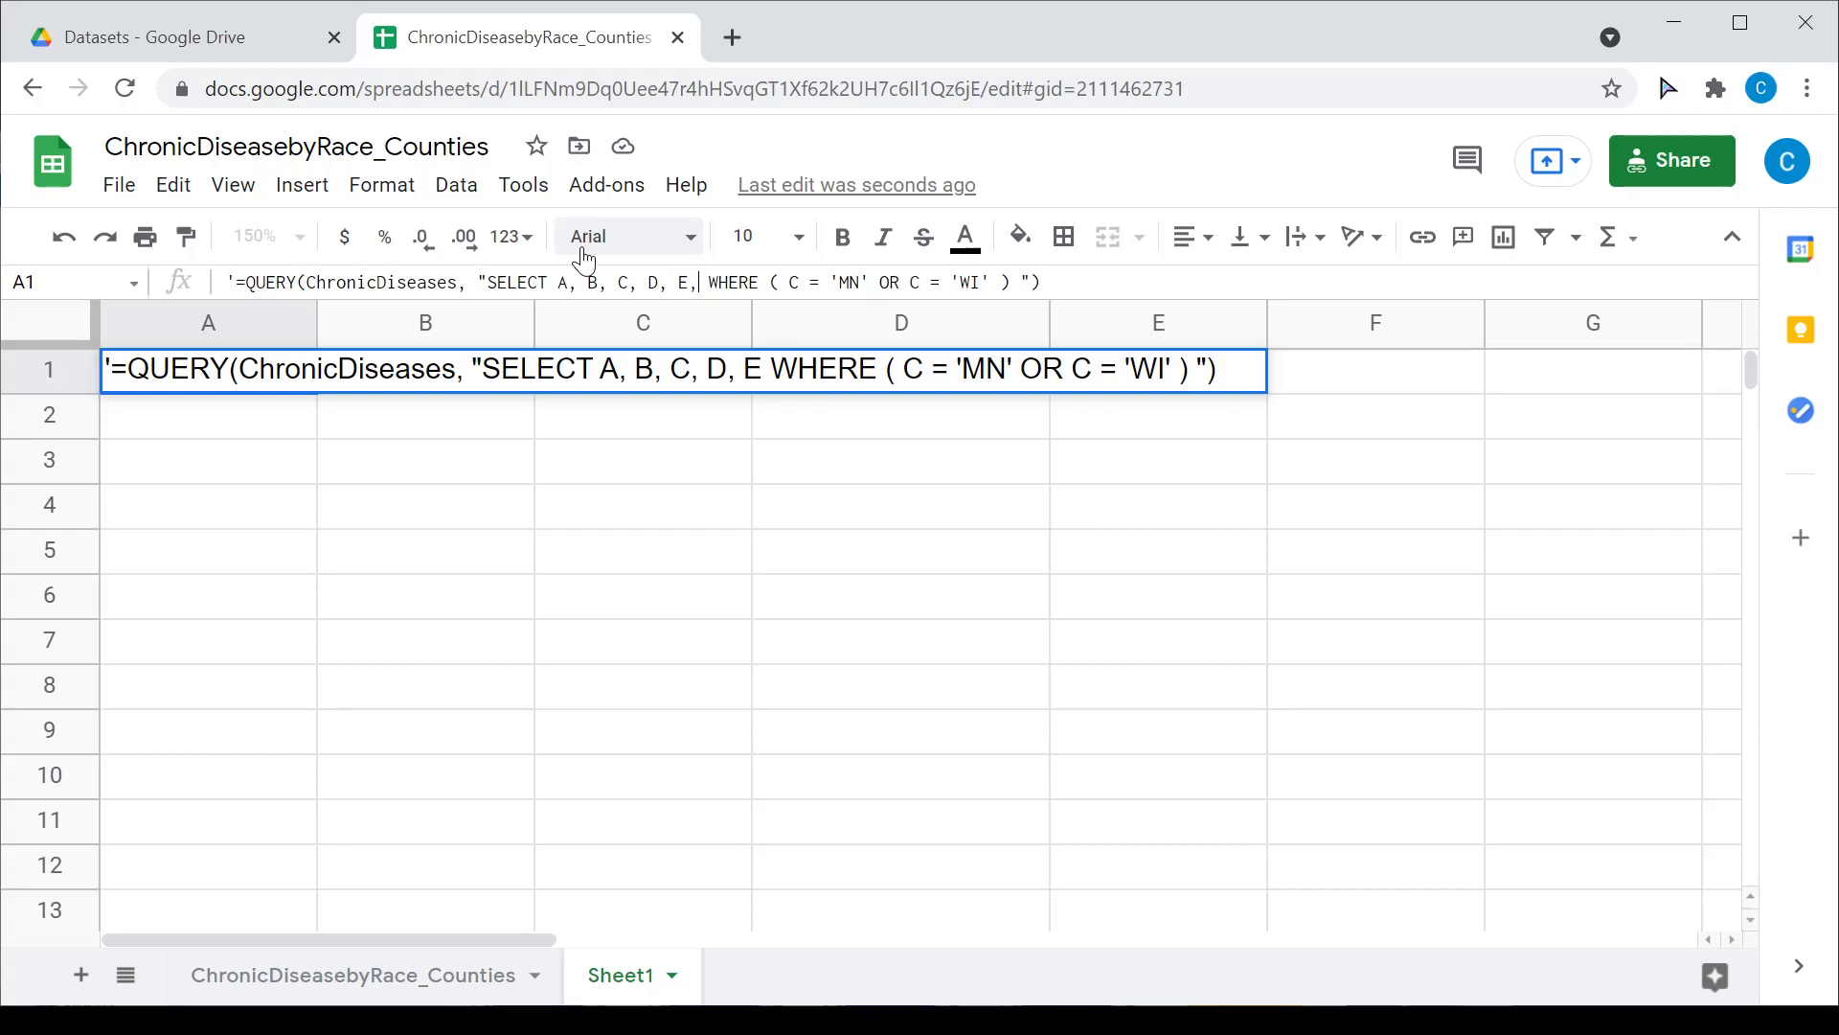
type("G")
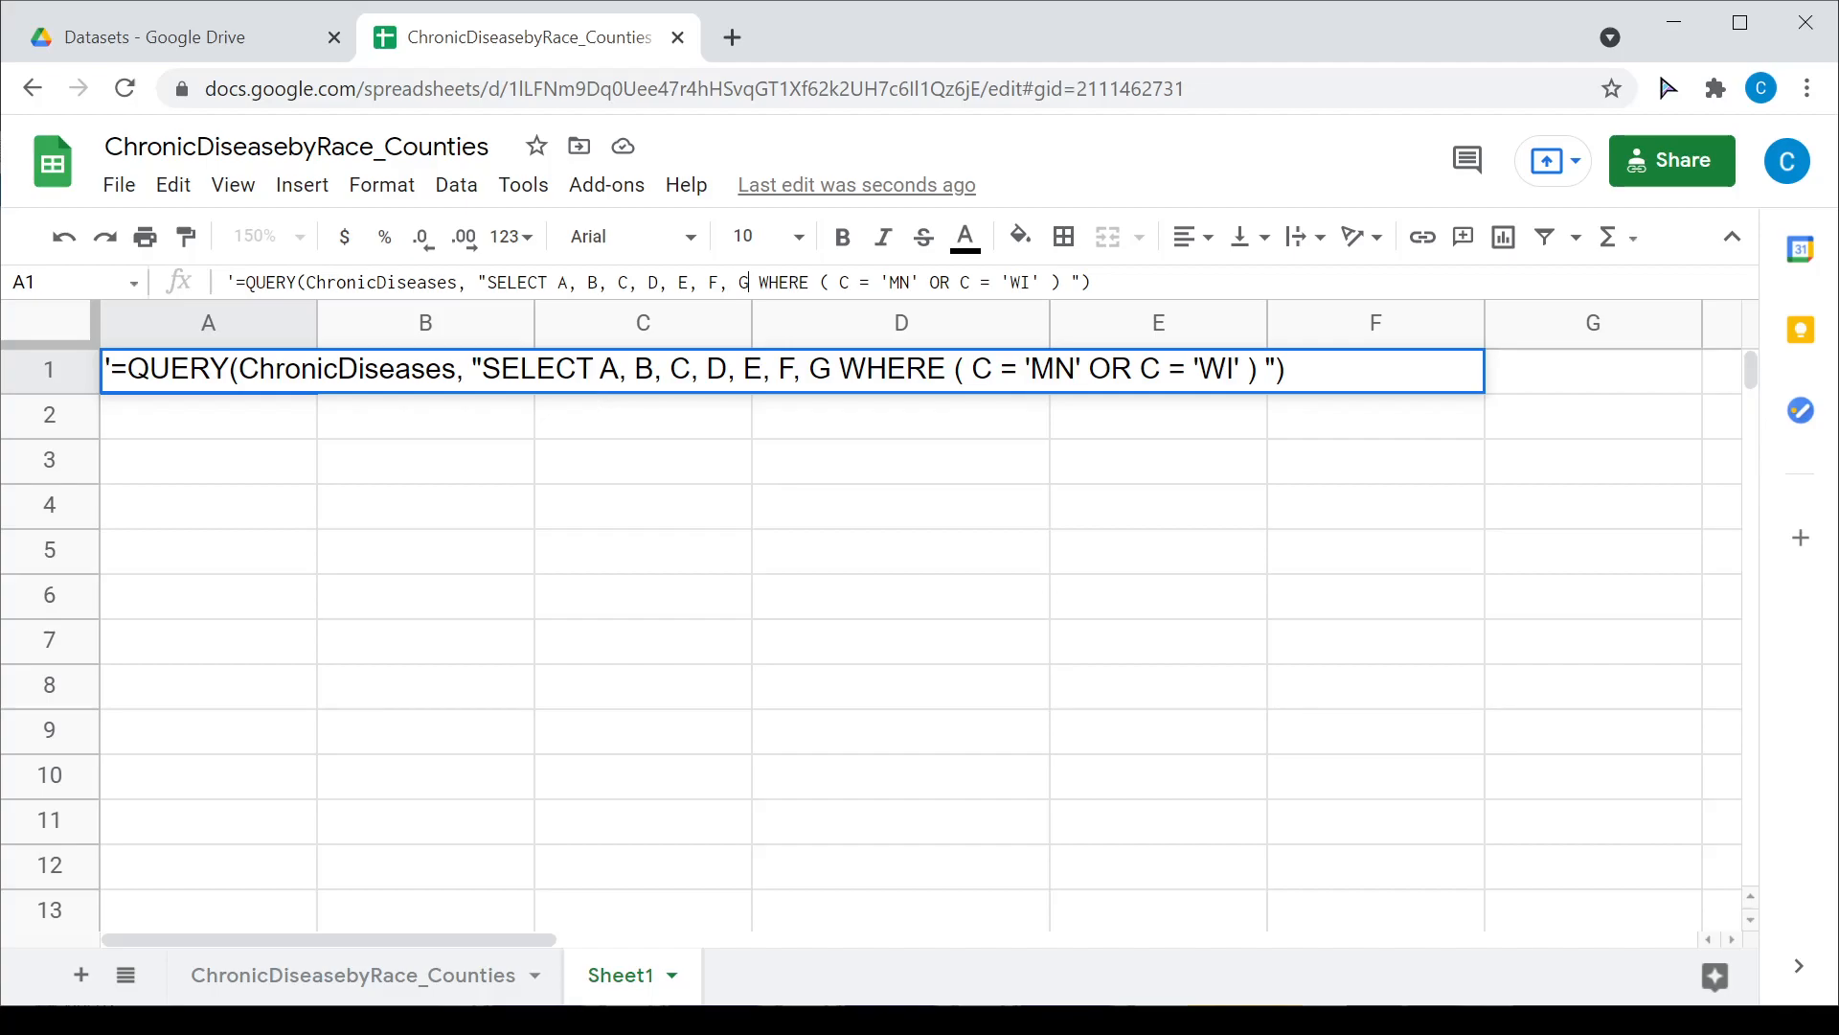
left_click_drag(599, 369, 832, 370)
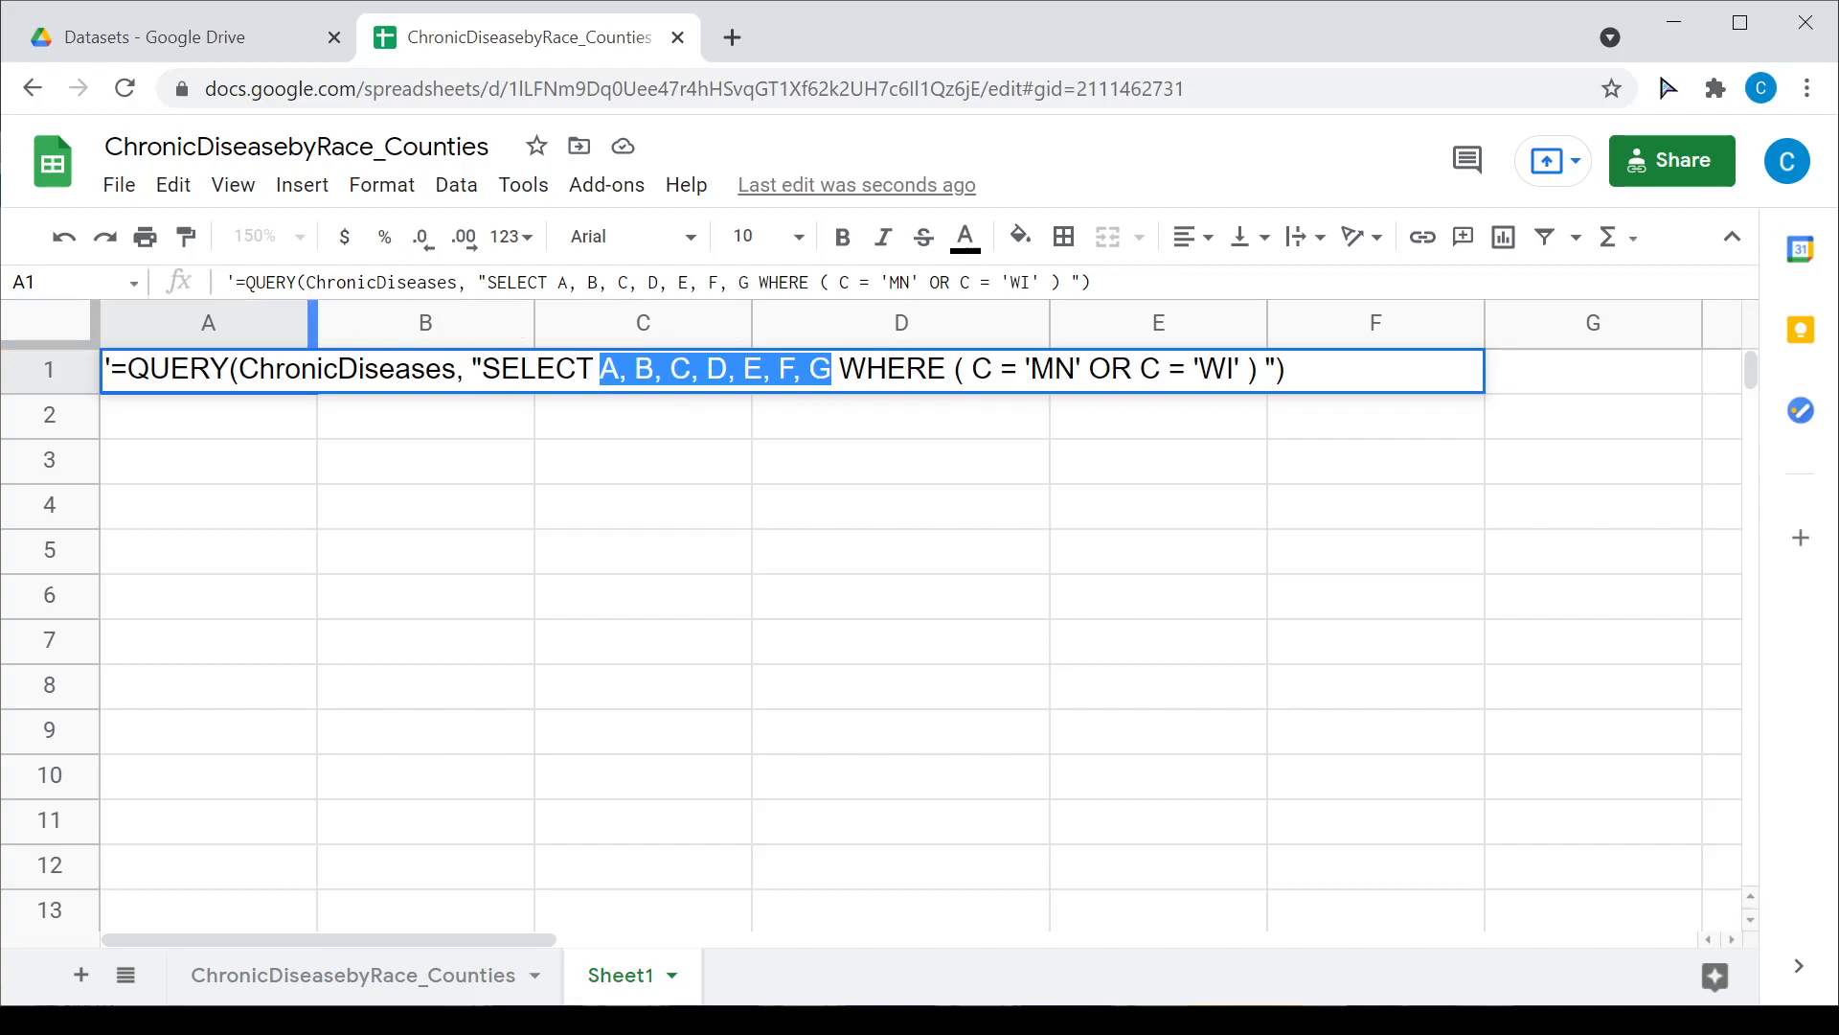
Step: Remove the apostrophe before A1's formula to run the query limited to columns A through G
left_click(236, 283)
key("BackSpace")
key("Return")
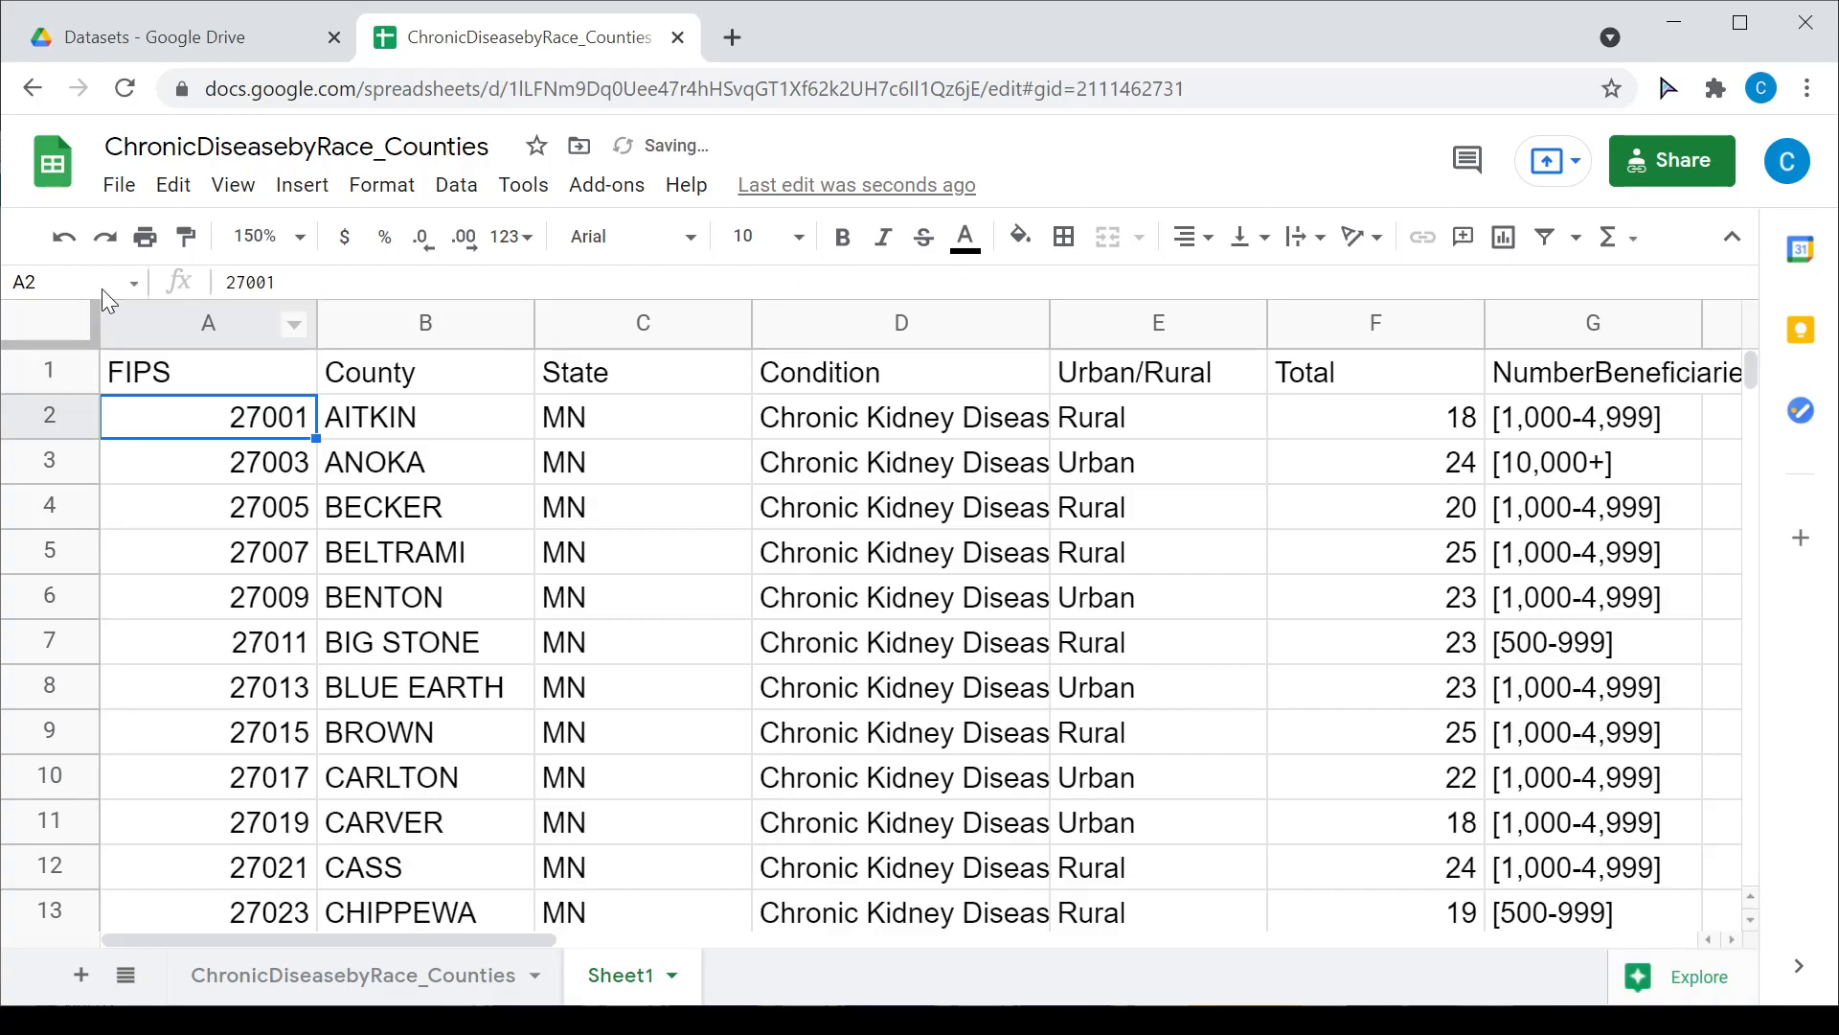
left_click(287, 237)
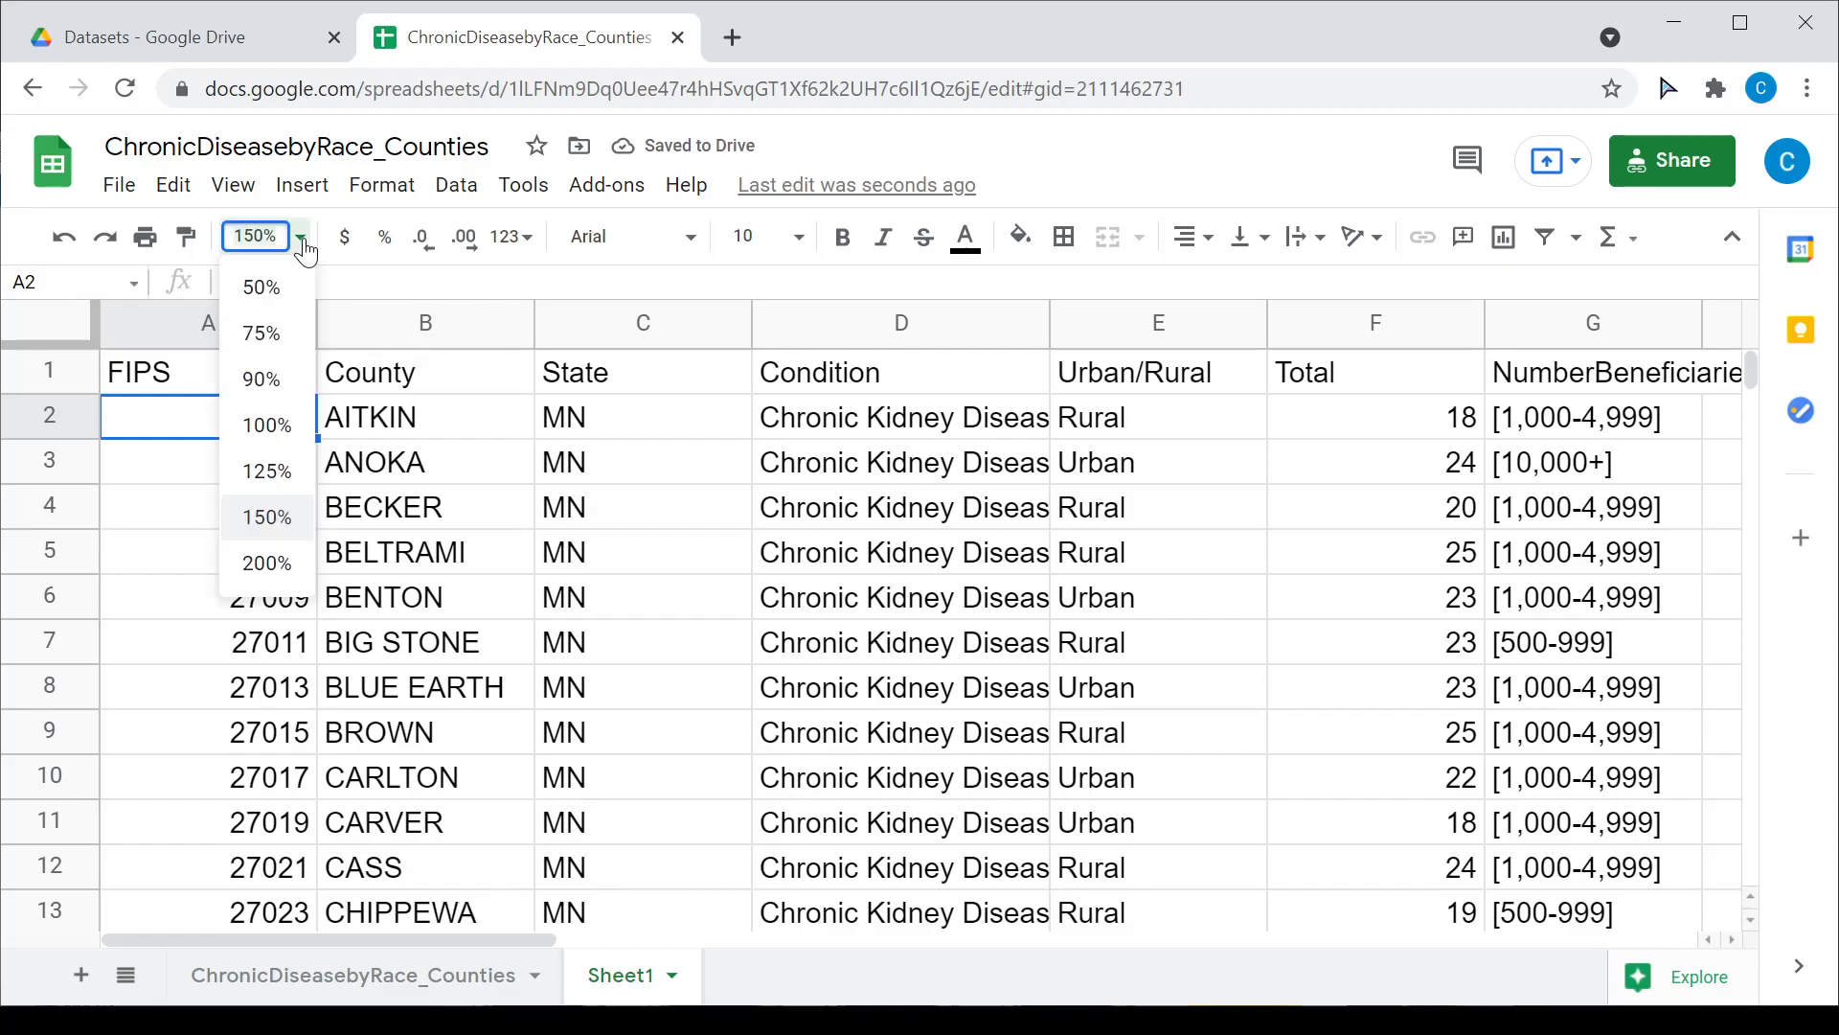
left_click(278, 439)
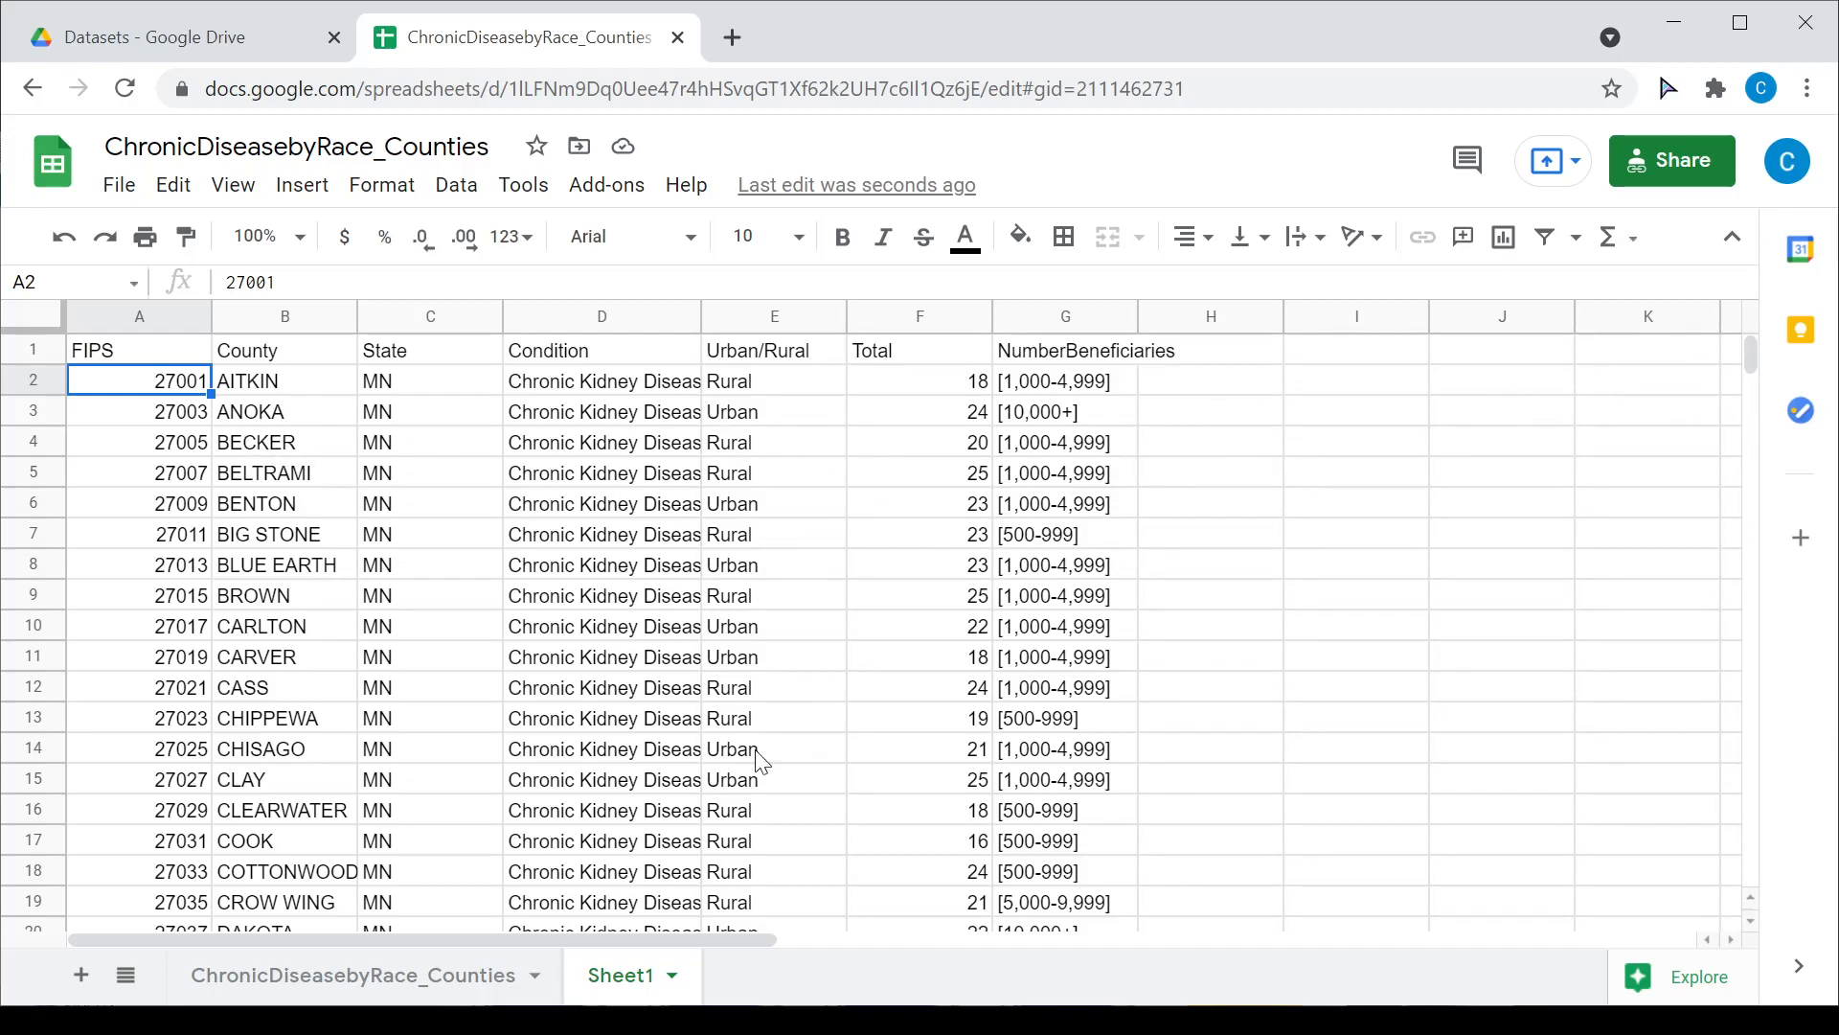
Step: Rename Sheet1 to "MN and WI"
right_click(632, 987)
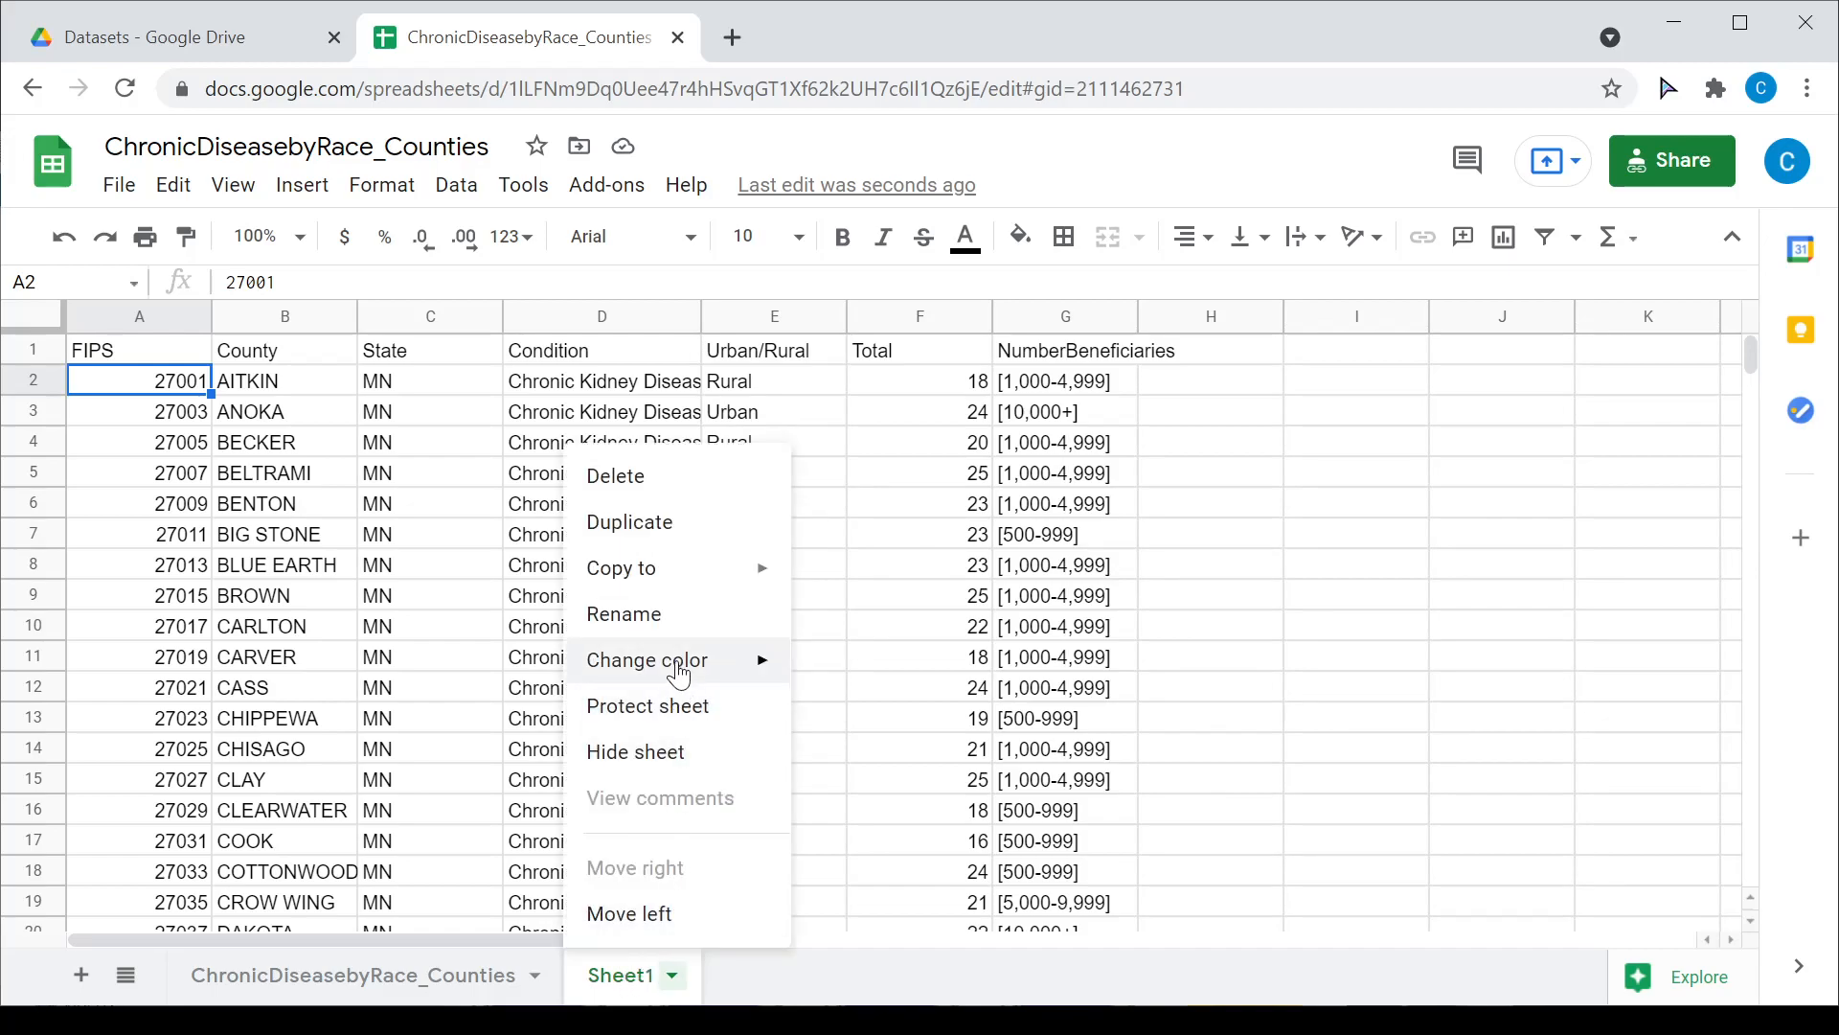
left_click(661, 621)
type("Mn and WI")
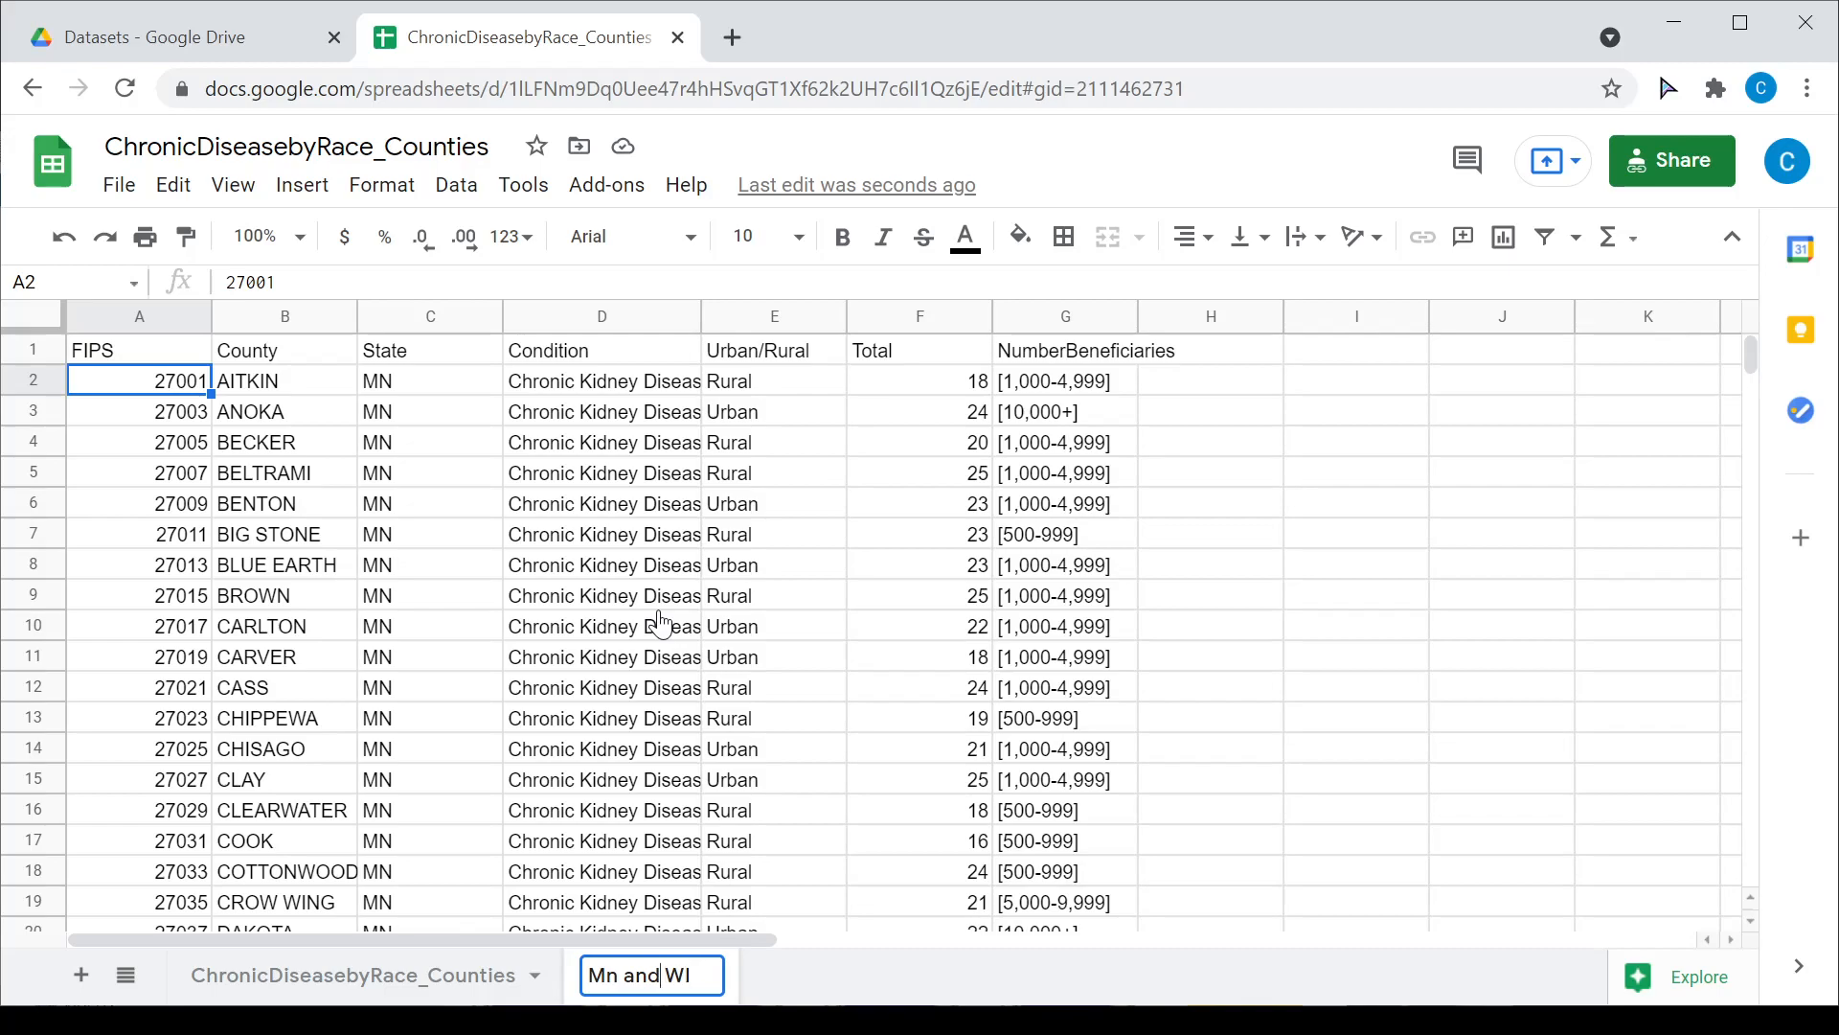
key("BackSpace")
type("N")
left_click(671, 542)
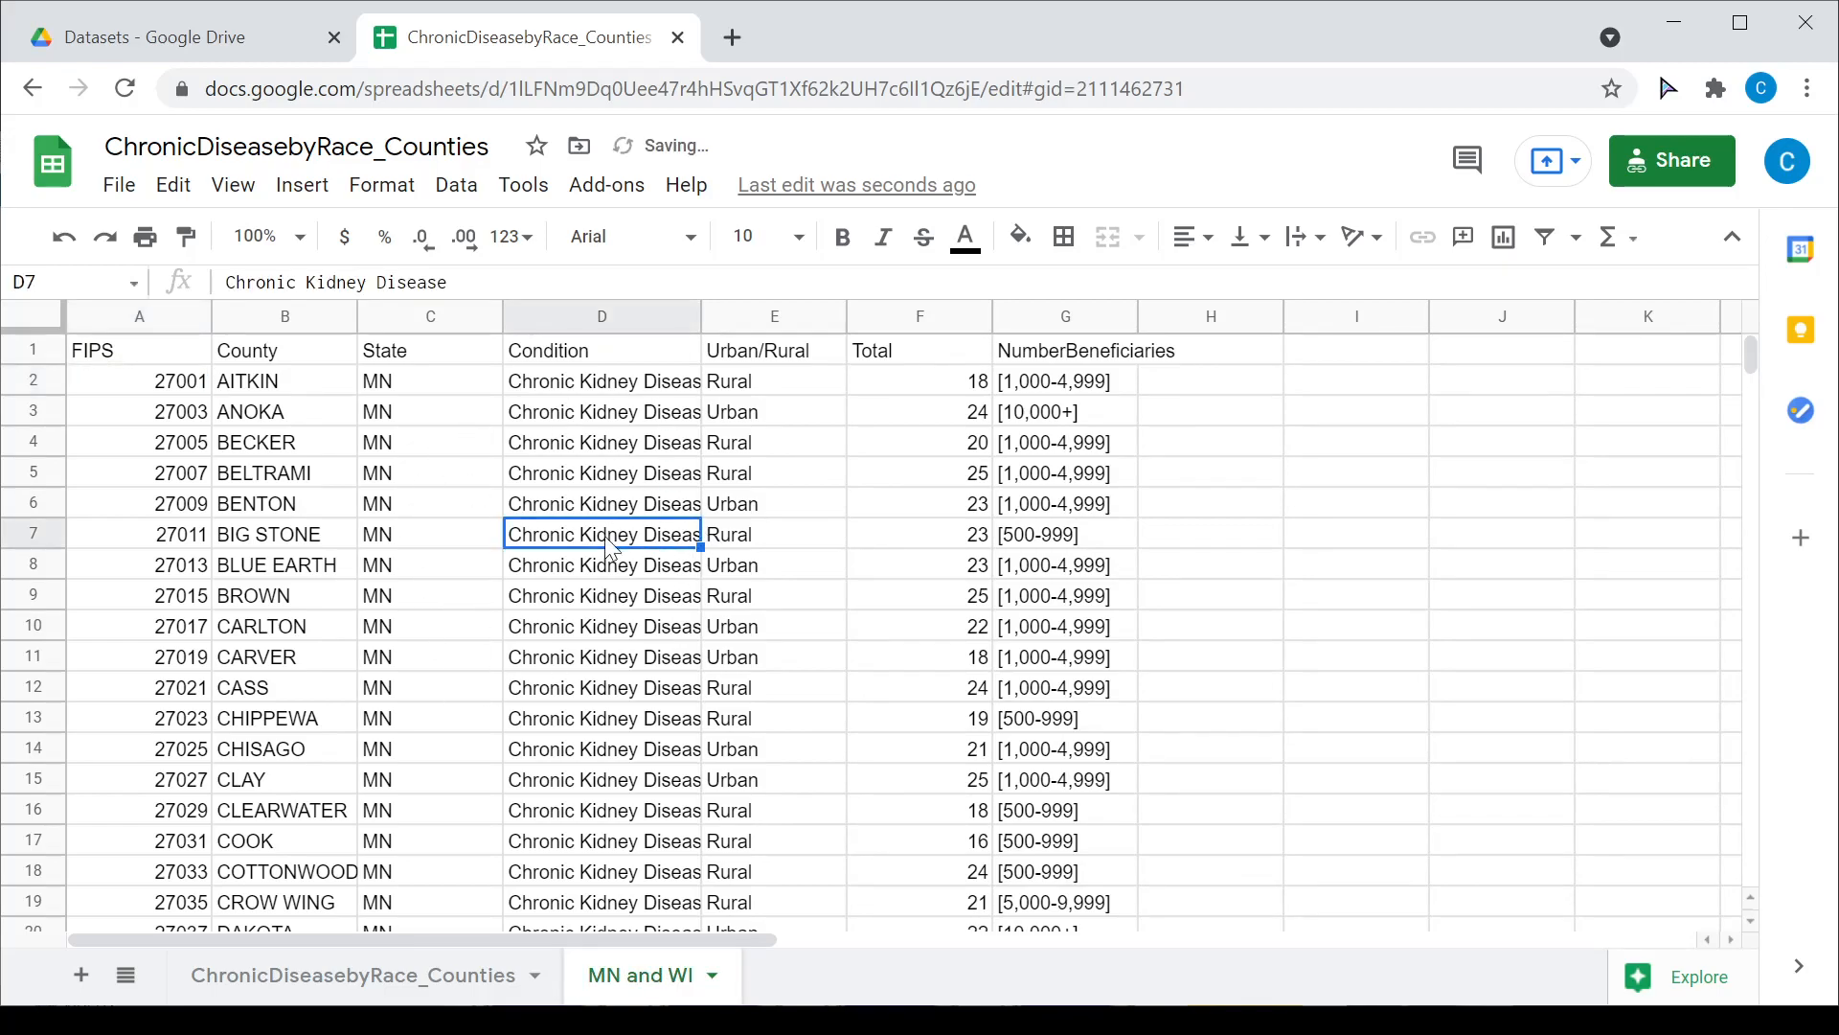